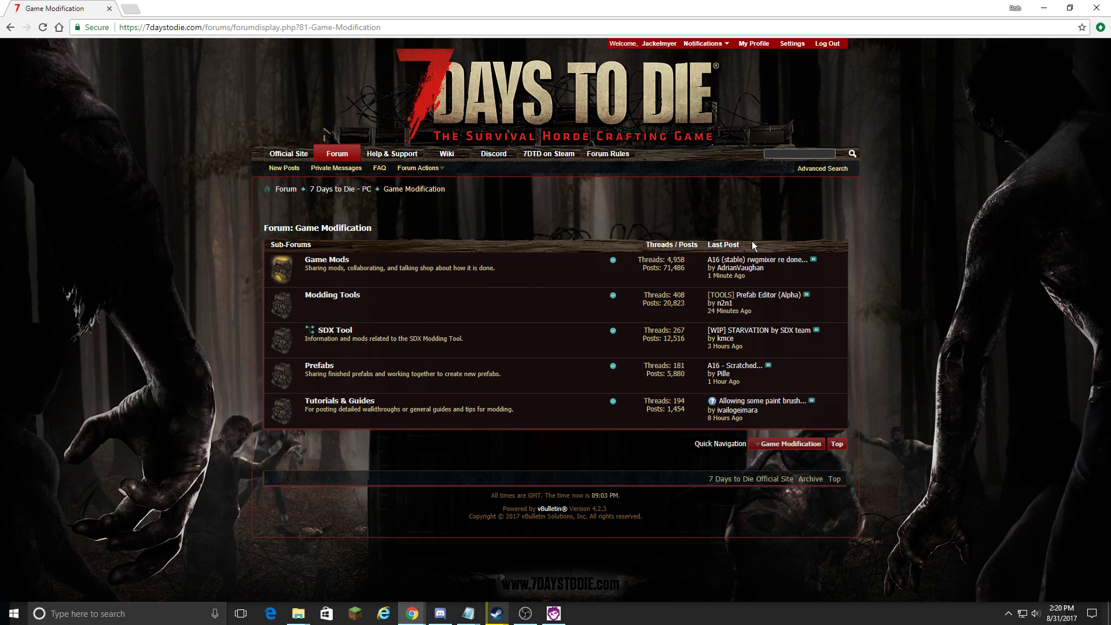
Open the Prefab Editor (Alpha) thread in the Modding Tools forum and review its download links and tutorials.
left_click(326, 296)
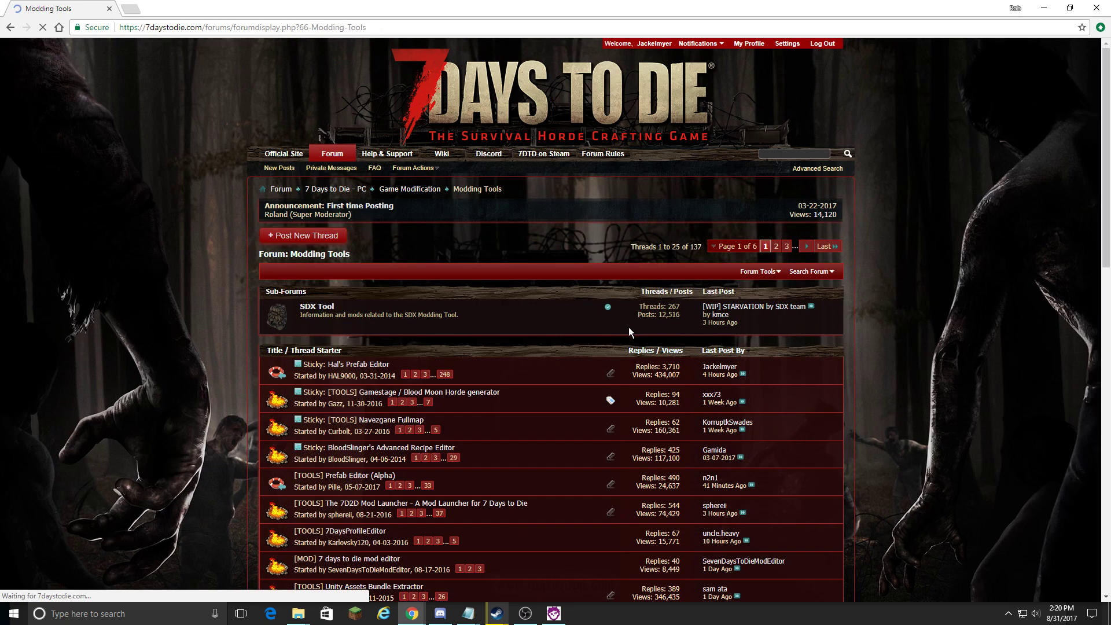
left_click(370, 477)
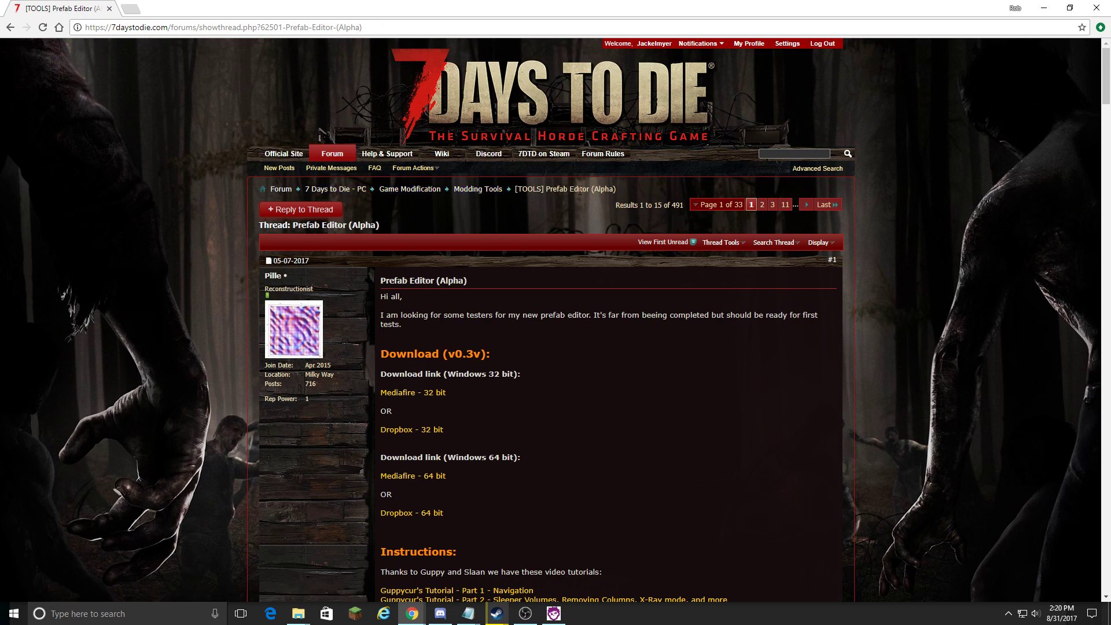
scroll(576, 375, "down", 1)
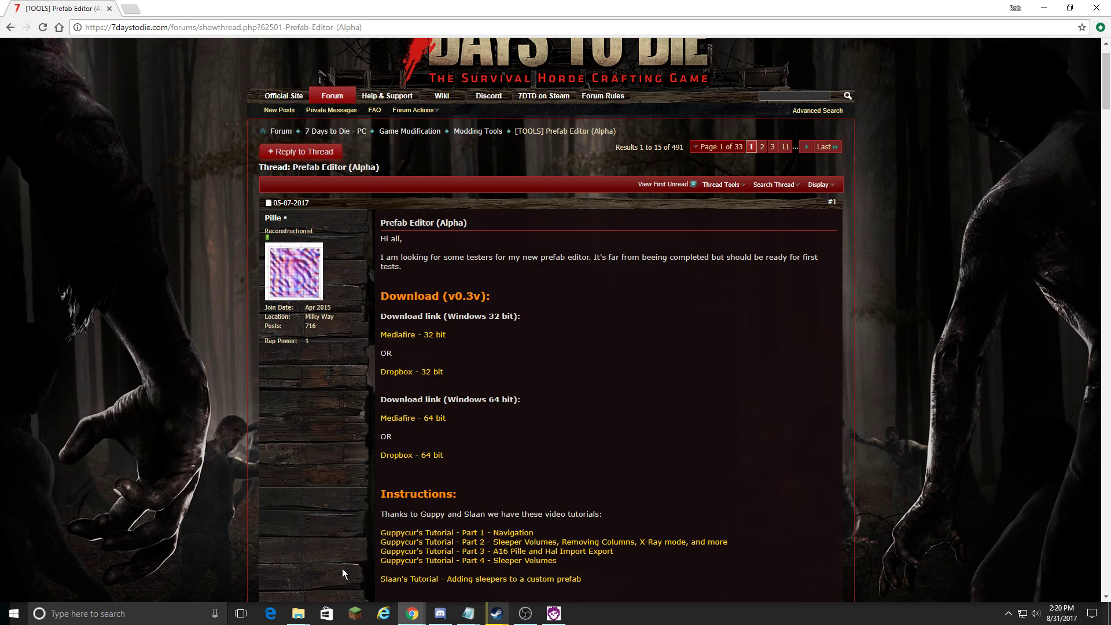
Switch to File Explorer and launch Zombie.exe from the Zombie (64 bit) folder.
mouse_move(298, 614)
left_click(92, 571)
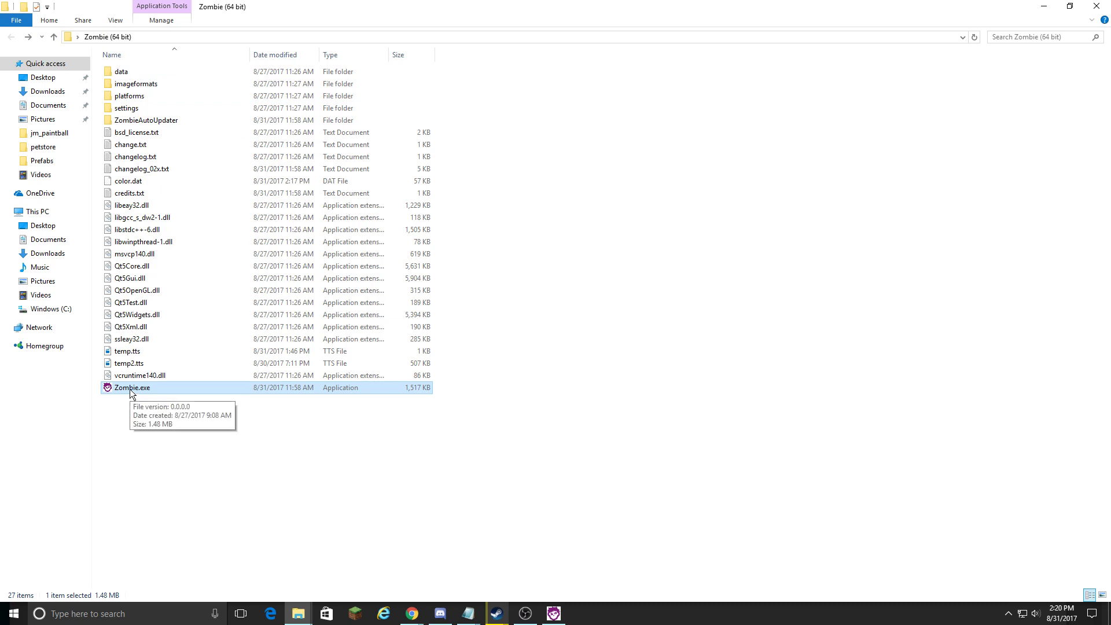
key("Return")
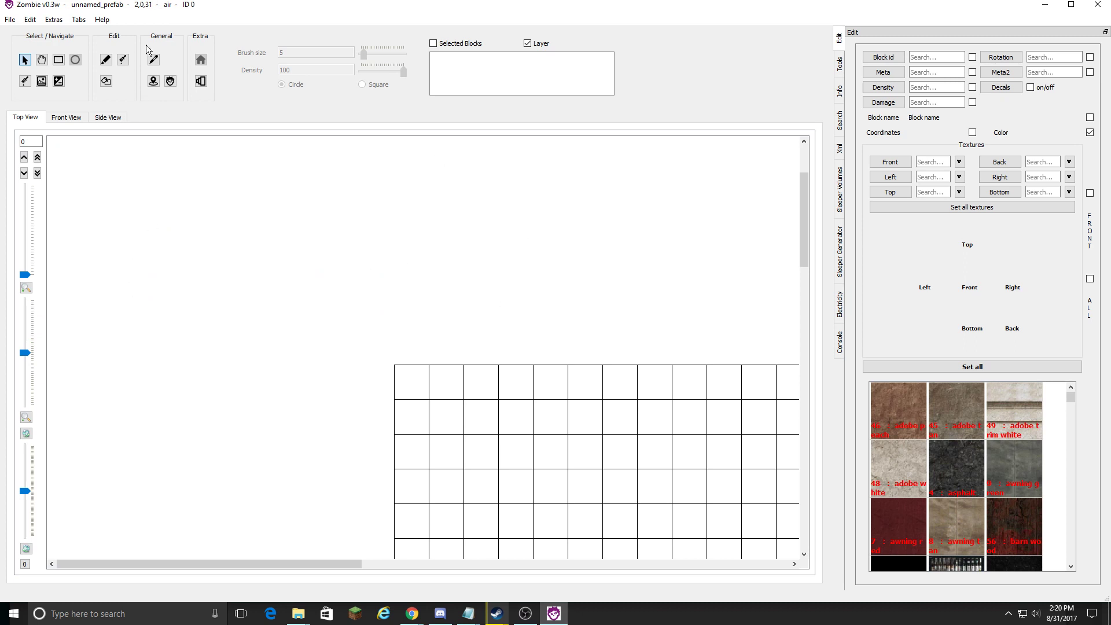
Look over the Extras options and the unnamed prefab's front and side views, returning to the top view.
left_click(49, 21)
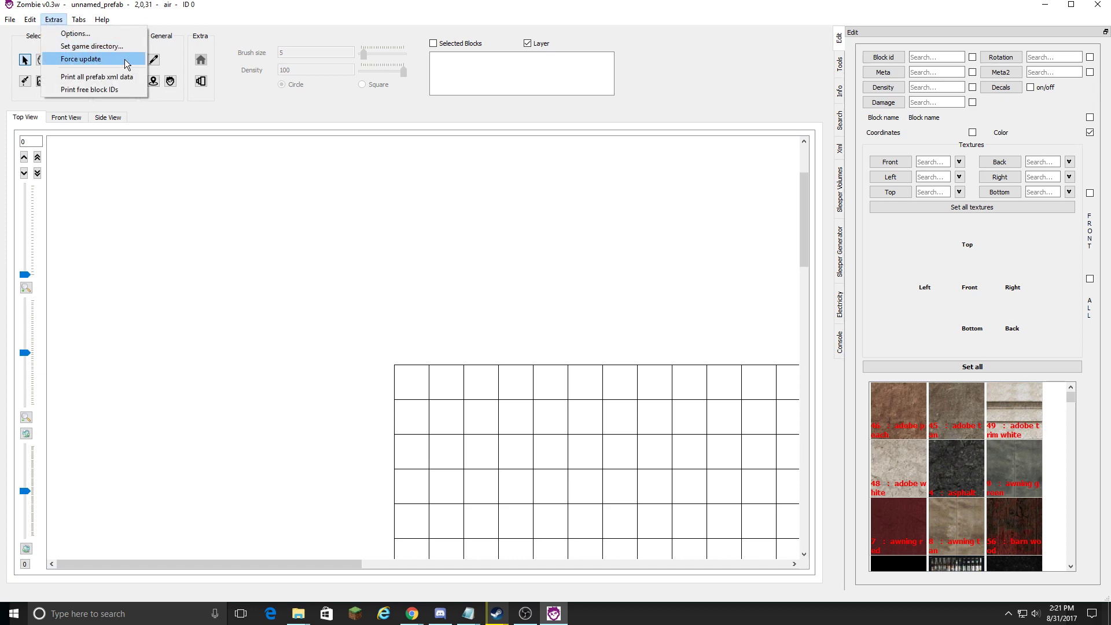
left_click(271, 14)
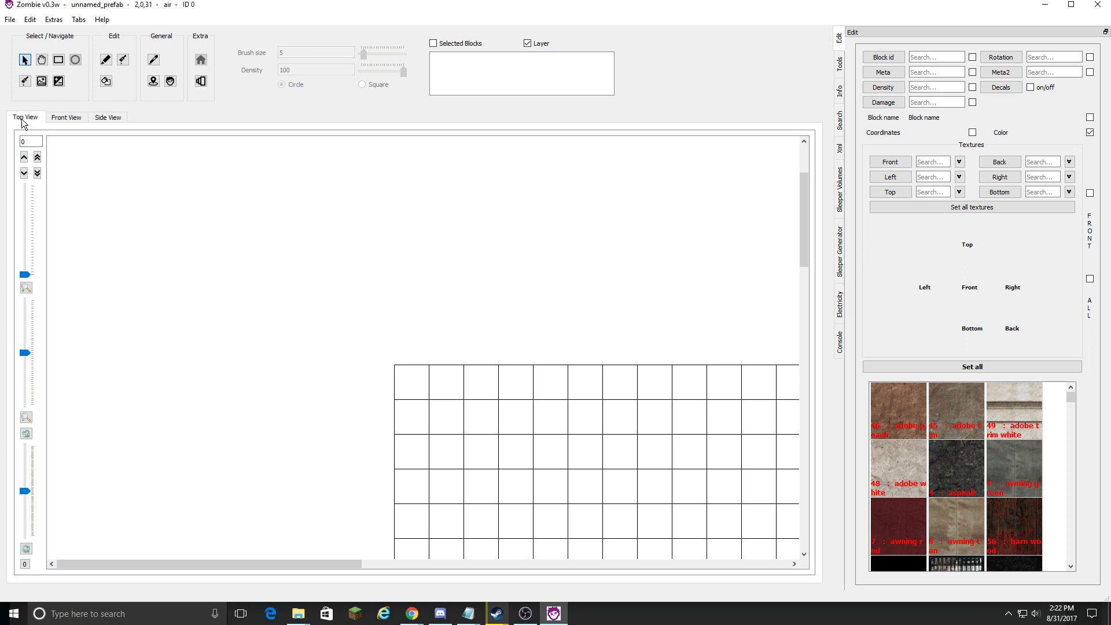
left_click(73, 117)
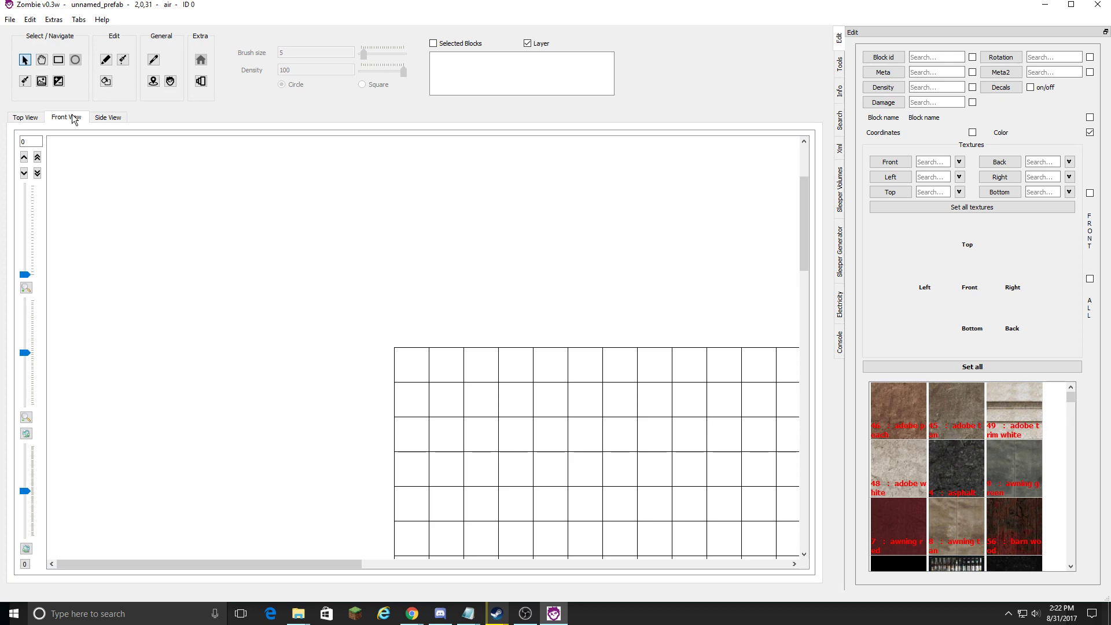
left_click(116, 120)
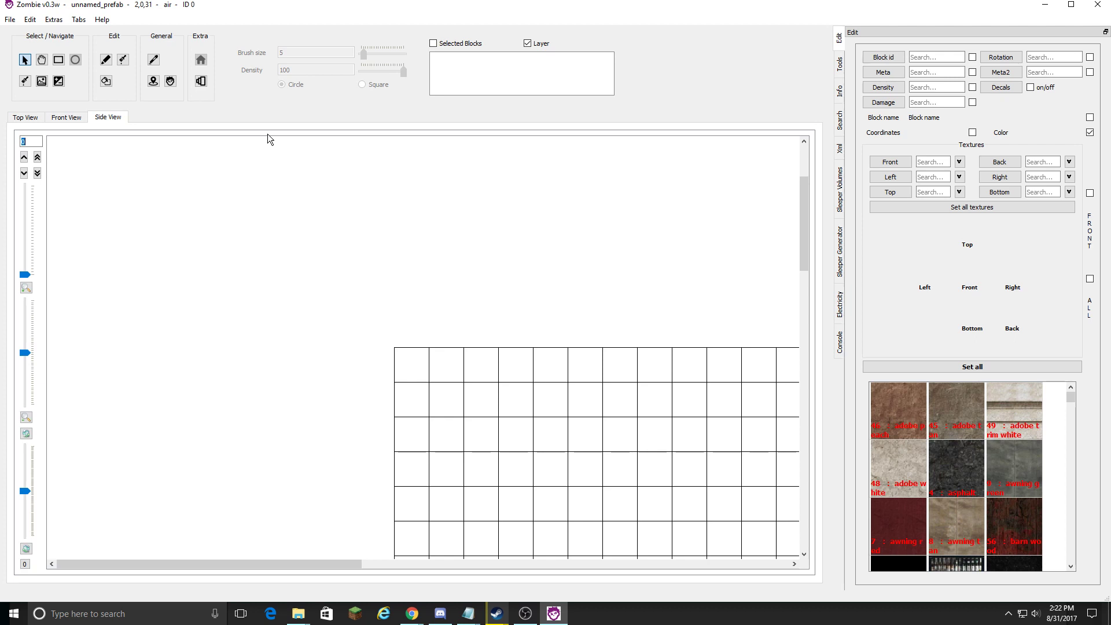
left_click(18, 121)
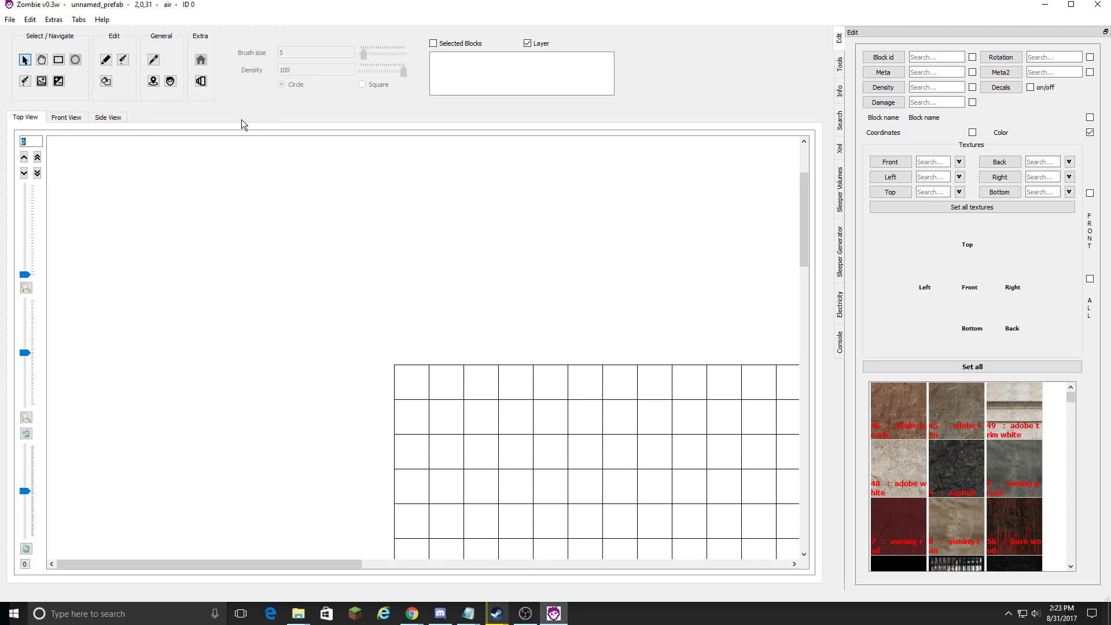
Create a new prefab named OuthouseHoldYerBreath with length x 5, length y 5 and height 4.
left_click(16, 22)
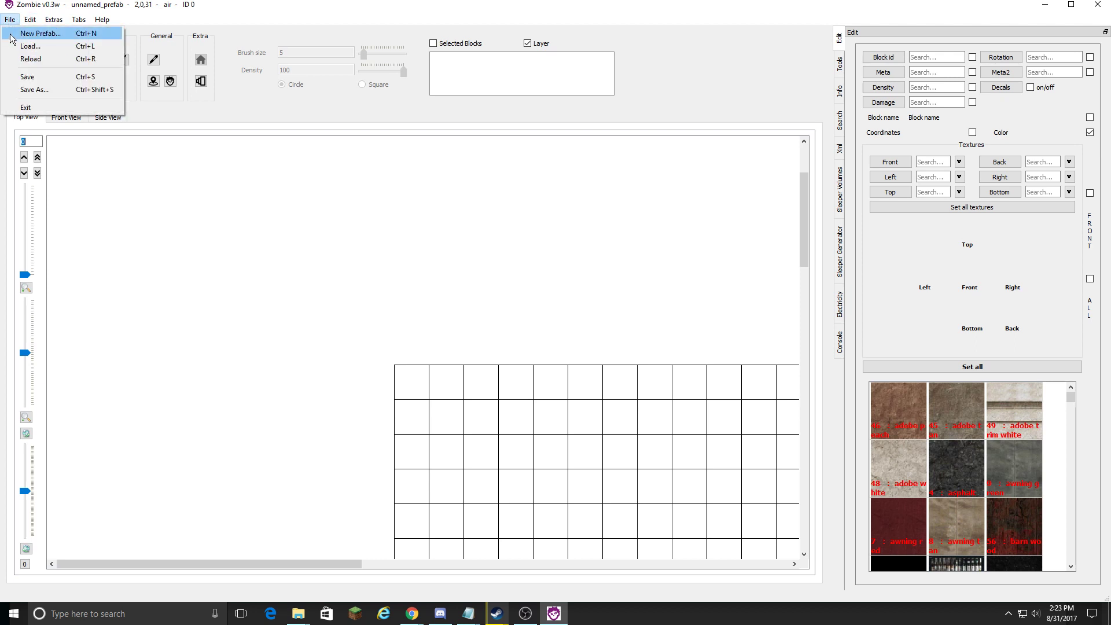
left_click(43, 33)
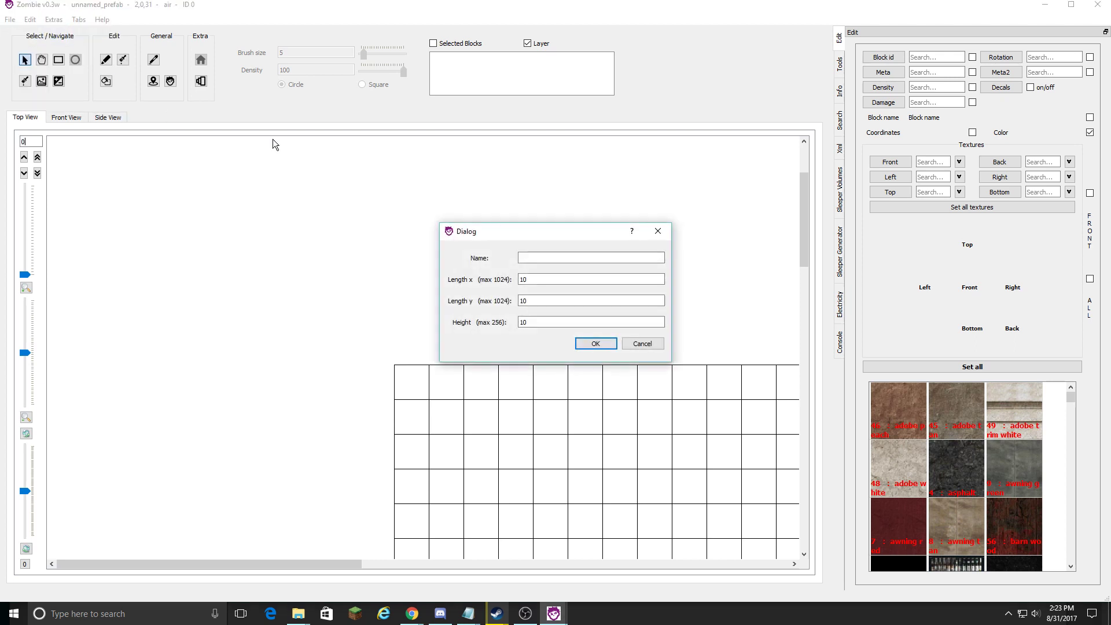
left_click(568, 260)
type("OuthouseHoldYerBreath")
key("Tab")
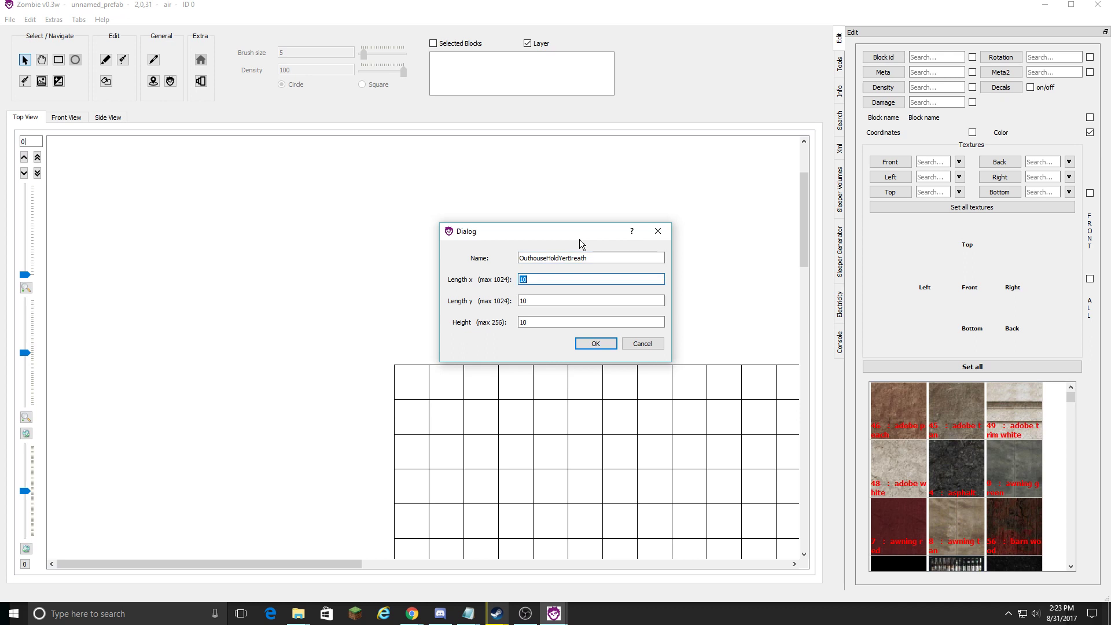
type("5")
key("Tab")
type("5")
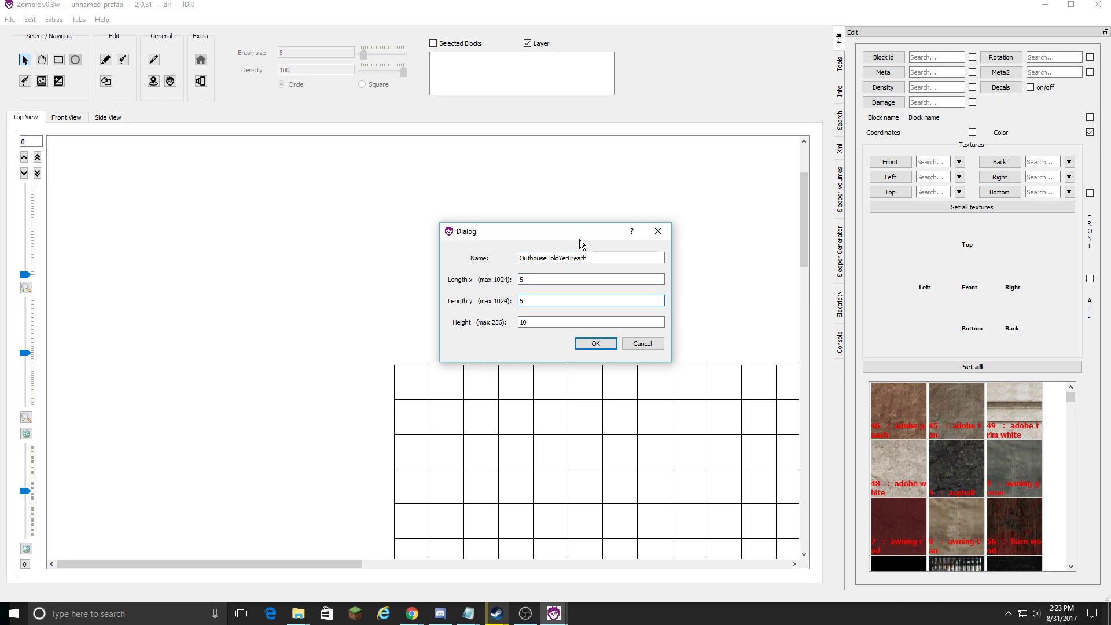
key("Tab")
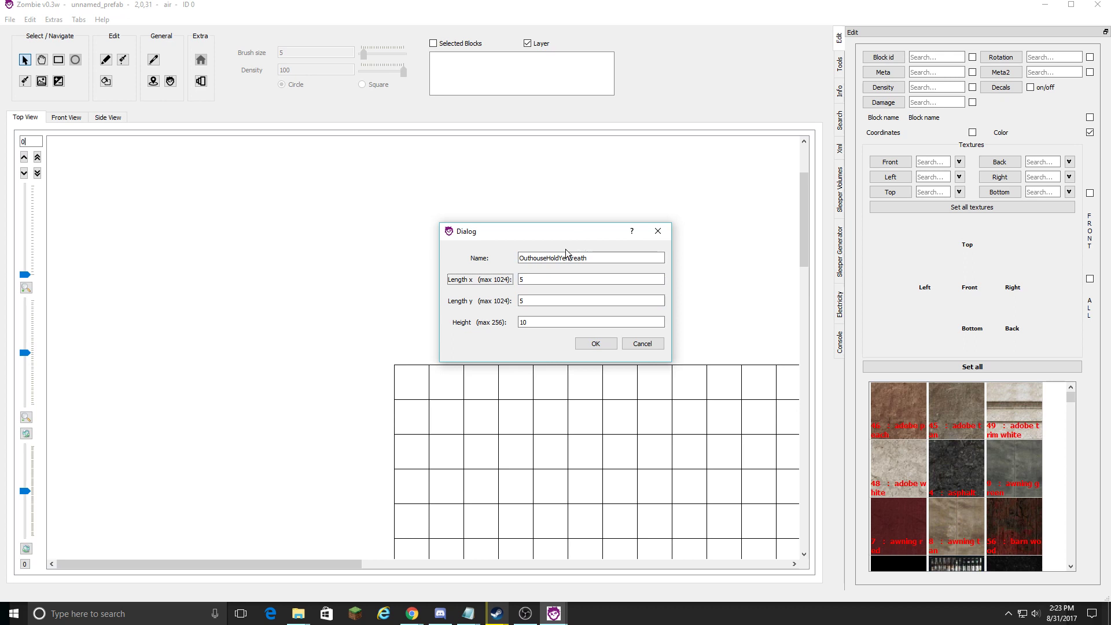
double_click(567, 322)
type("4")
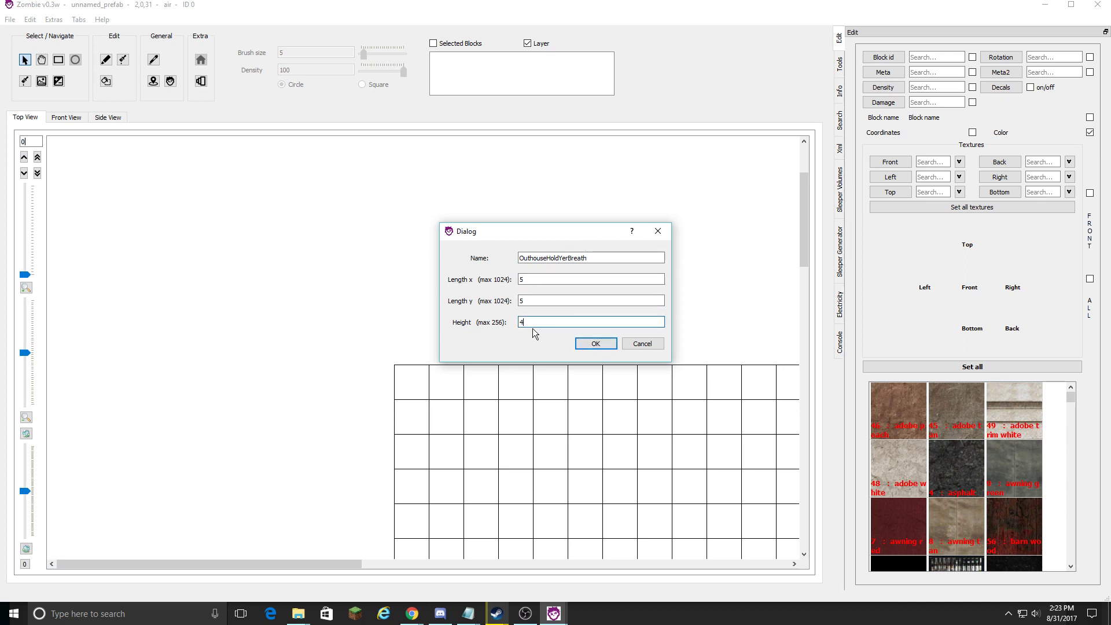
left_click(595, 344)
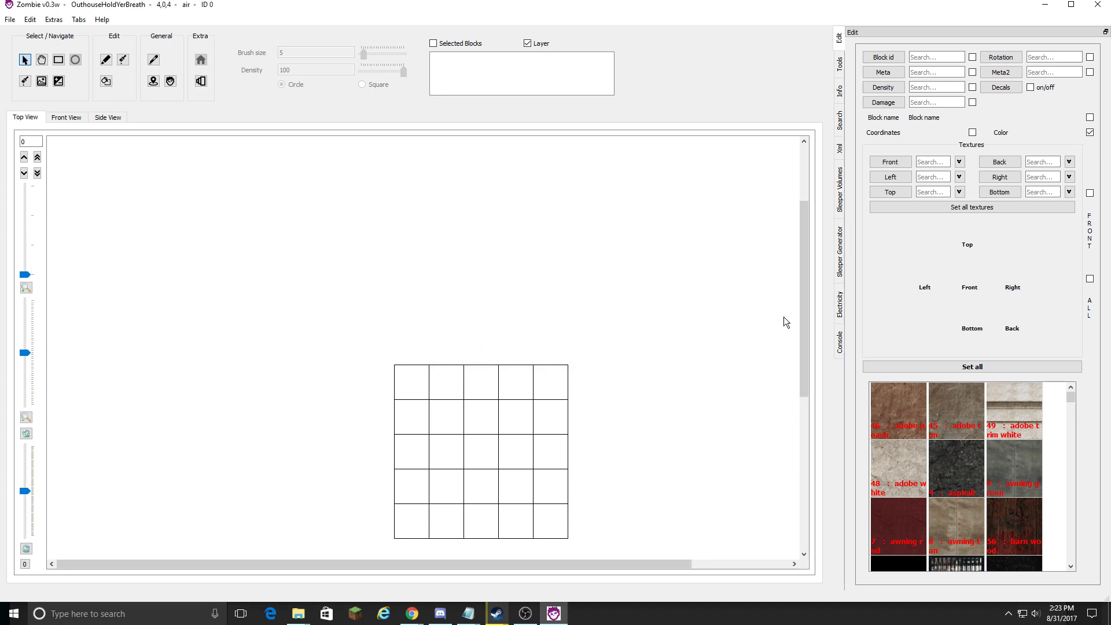
Examine the new prefab's grid in the top, front and side views, ending in the top view.
left_click_drag(803, 264, 794, 312)
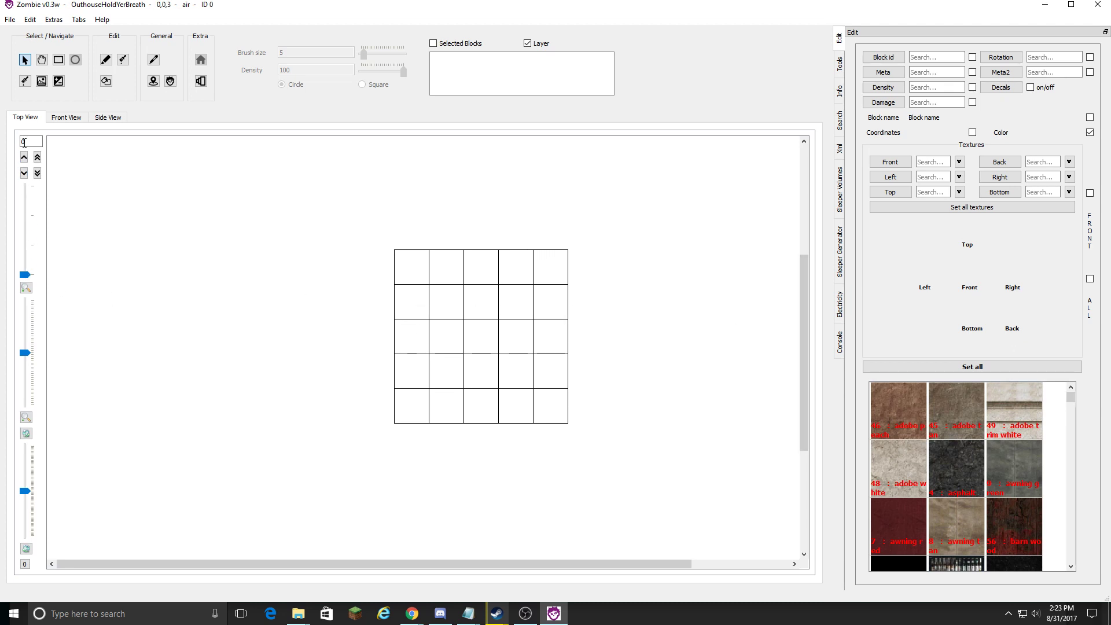
left_click(61, 119)
left_click(105, 118)
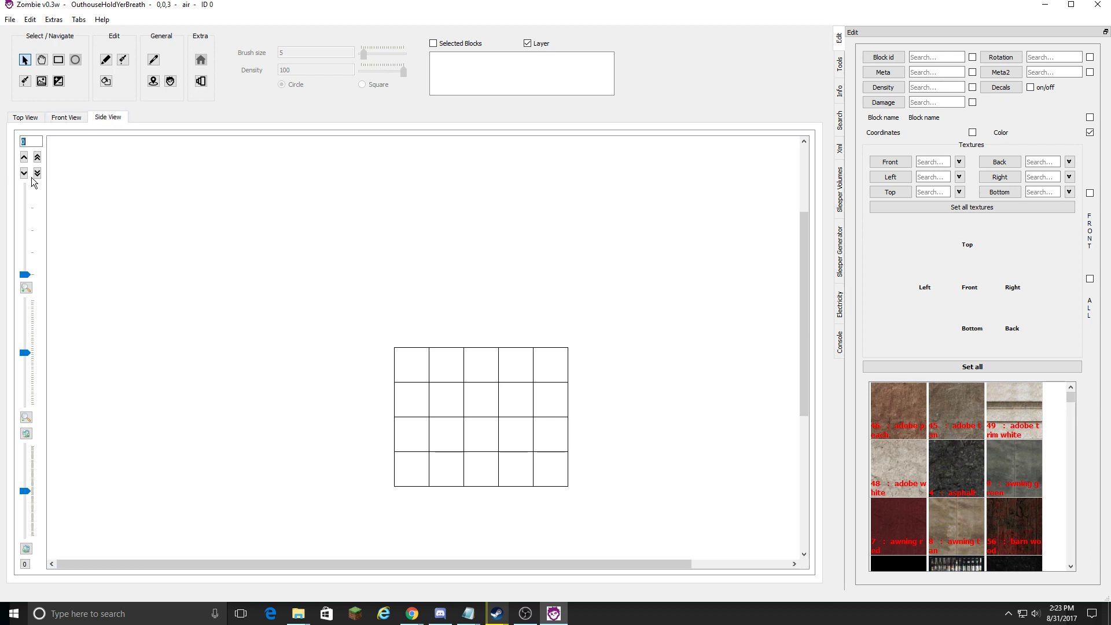
left_click(29, 119)
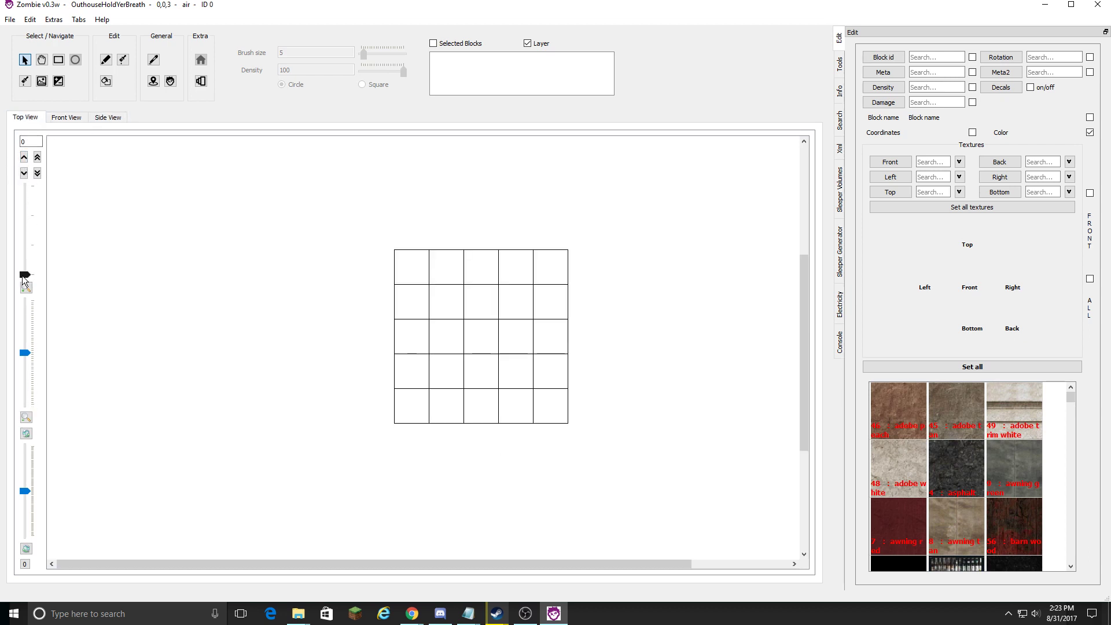
Move through the prefab's layers in the top view and zoom the grid in and out, ending on layer 0.
left_click_drag(21, 188, 23, 274)
left_click(25, 352)
left_click_drag(27, 349, 27, 343)
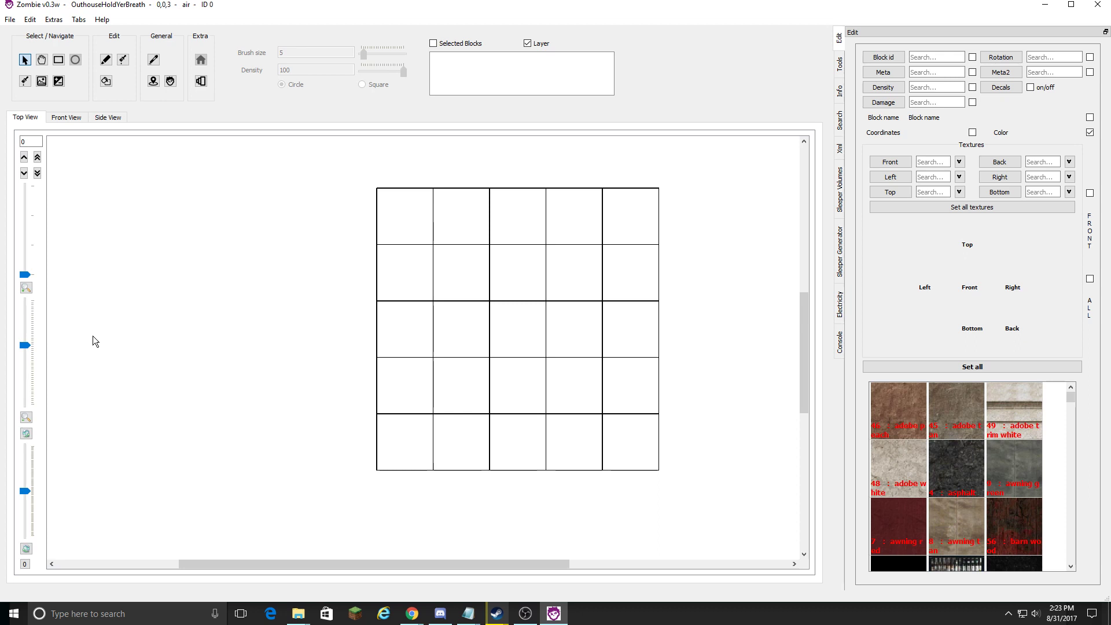
left_click_drag(26, 345, 24, 353)
left_click(23, 344)
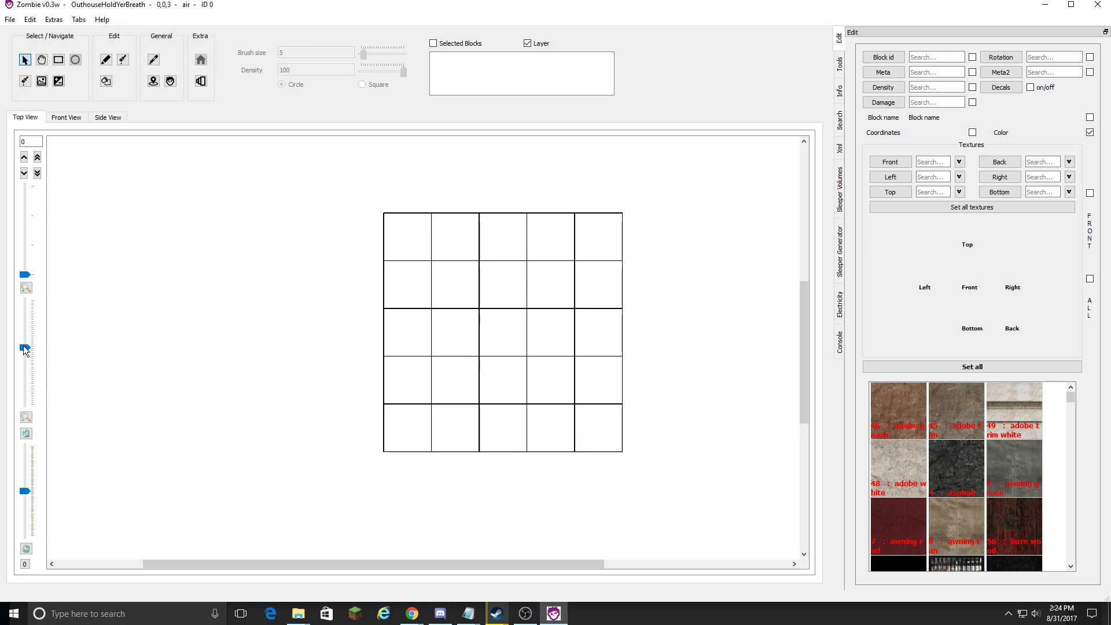
left_click_drag(23, 345, 24, 354)
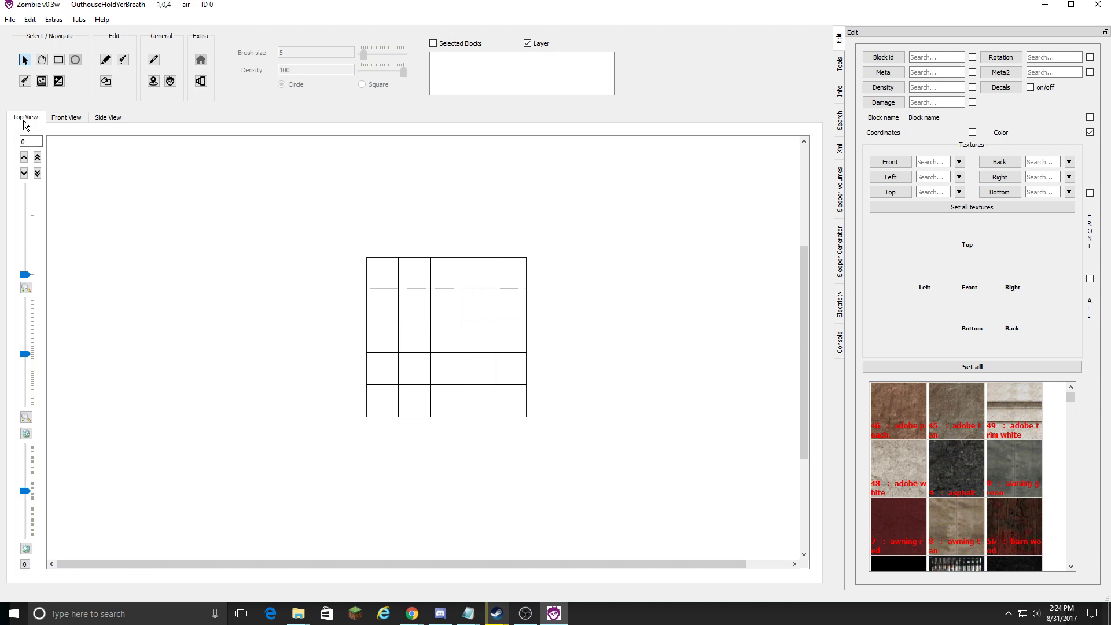
double_click(23, 142)
left_click(24, 157)
left_click(23, 173)
Bring up the dimension and orientation tools, compare the prefab's three views and end in the front view.
left_click(78, 120)
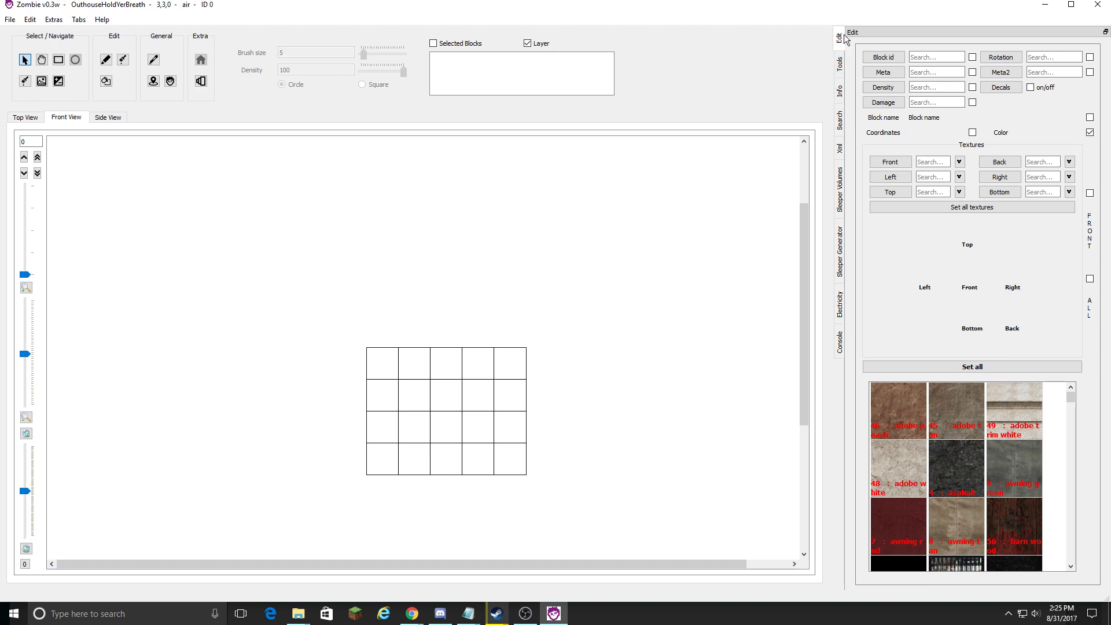
left_click(840, 63)
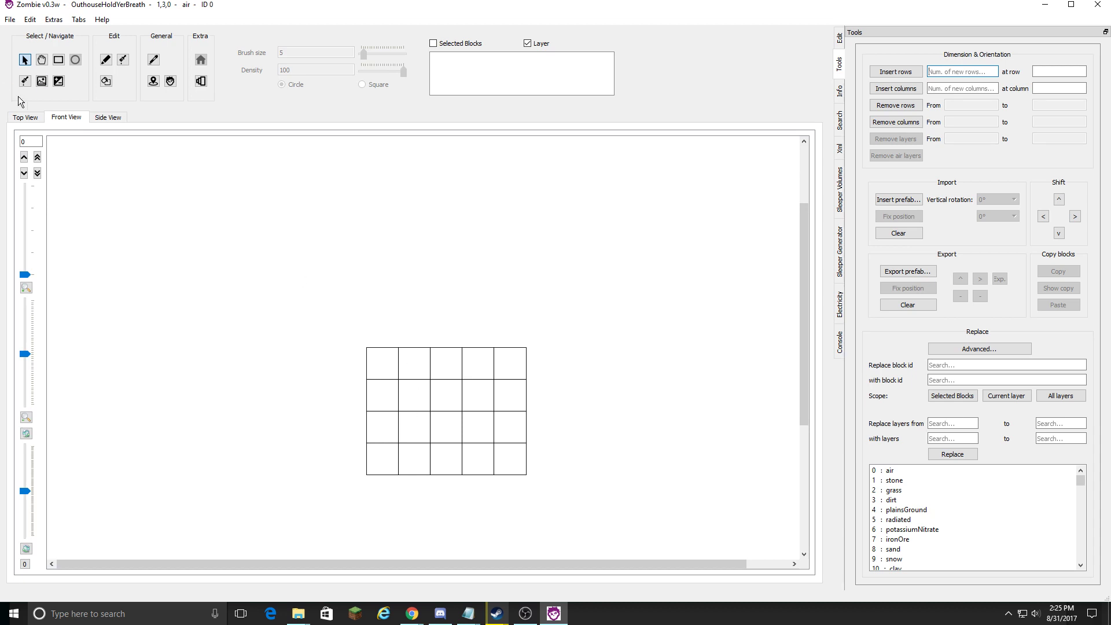
left_click(32, 117)
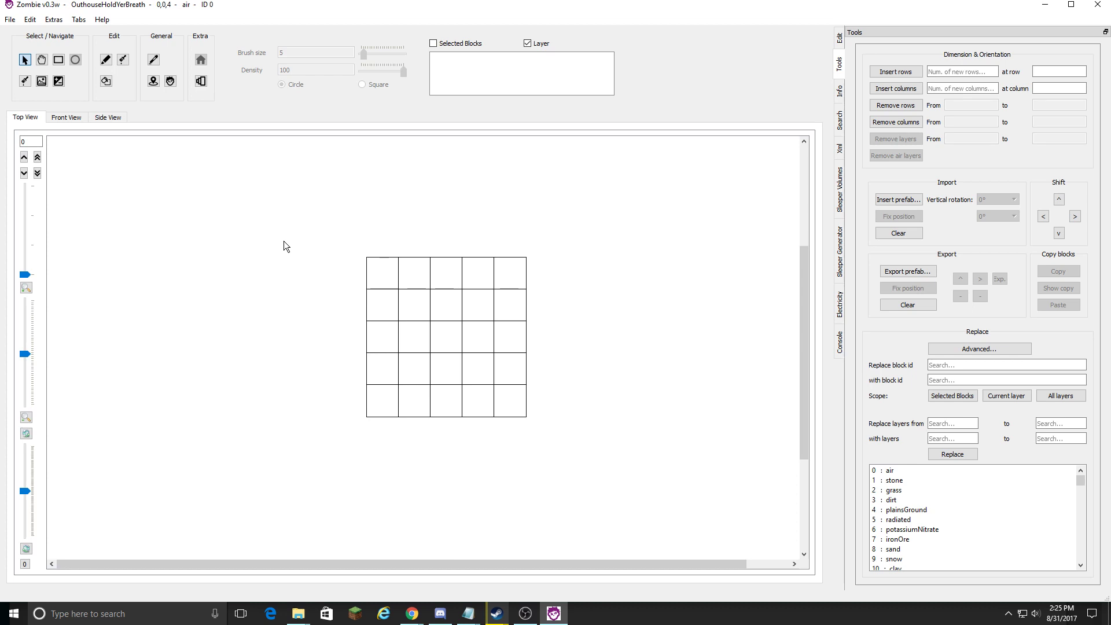
left_click(66, 118)
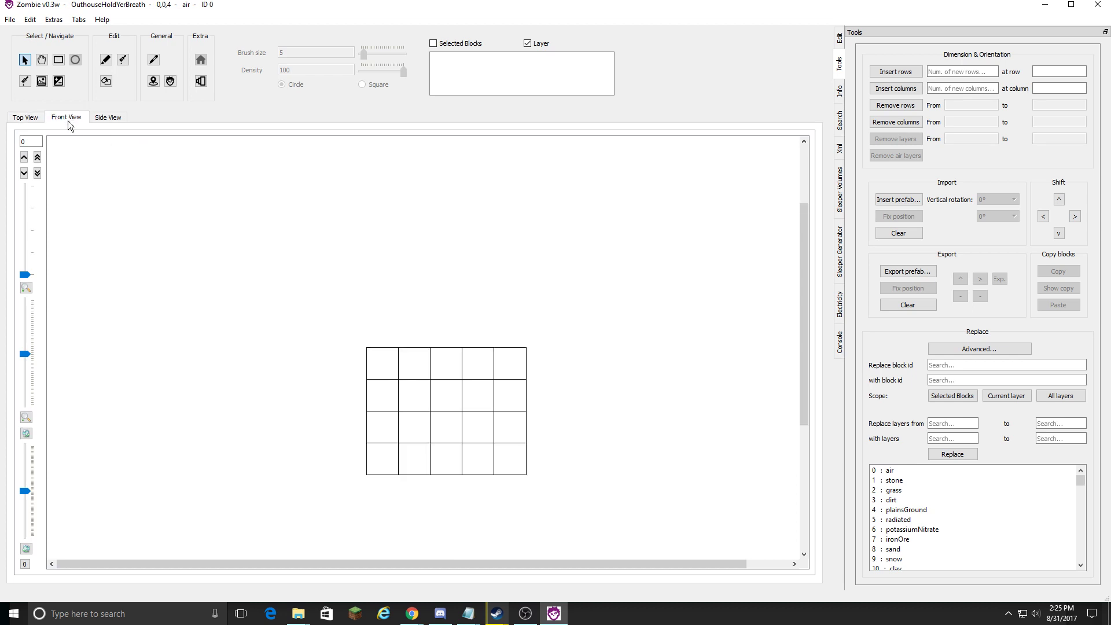
left_click(104, 118)
left_click(72, 117)
Insert 1 new row at row 0 in the front view.
left_click(962, 72)
type("1")
left_click(1054, 73)
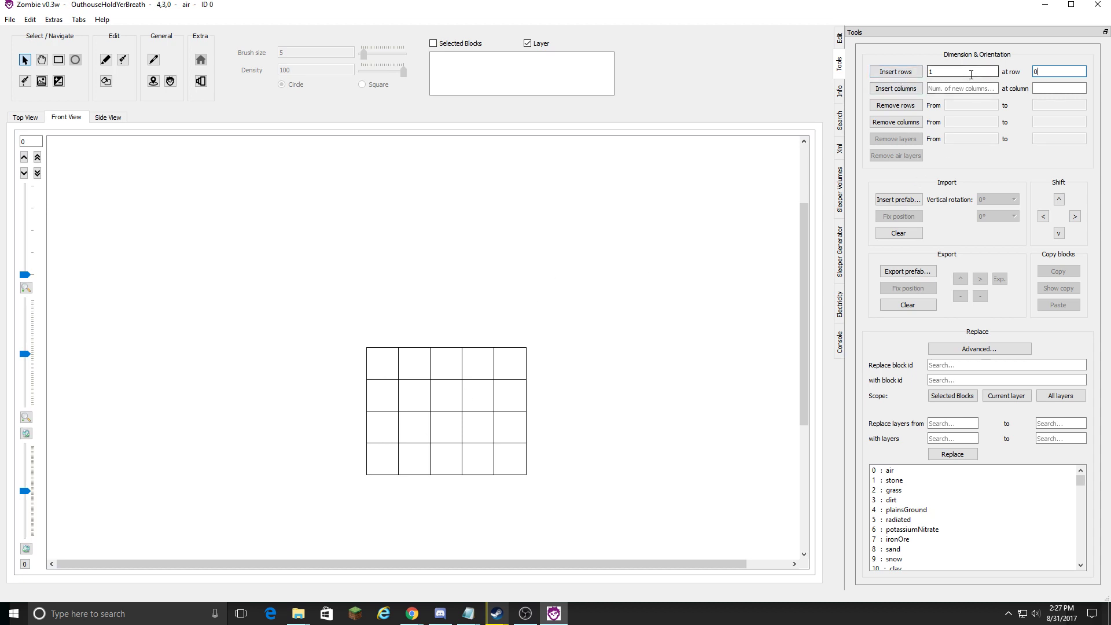
key("shift+Tab")
key("Tab")
left_click(892, 71)
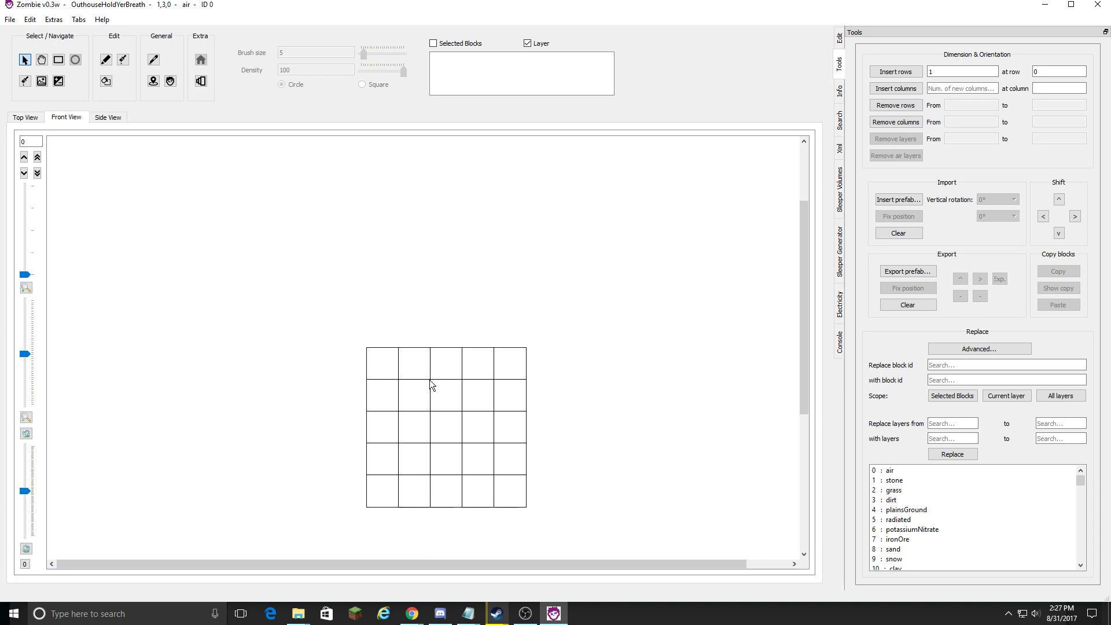
Activate the pencil tool and bring up the block editing properties.
left_click(108, 61)
left_click(838, 40)
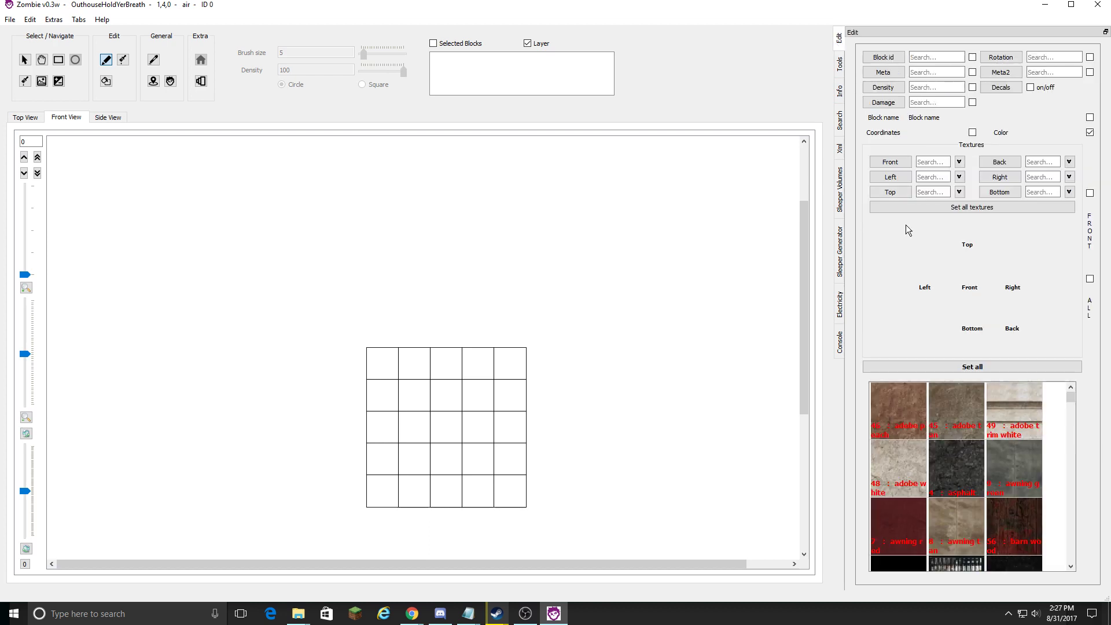
left_click(929, 57)
type("wood")
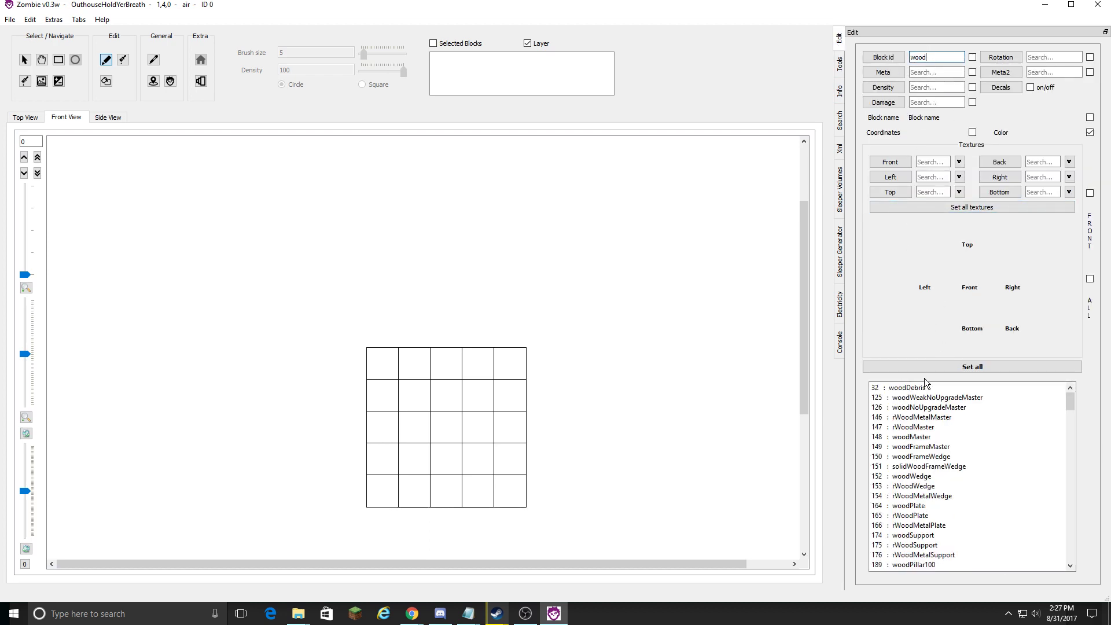
left_click(928, 398)
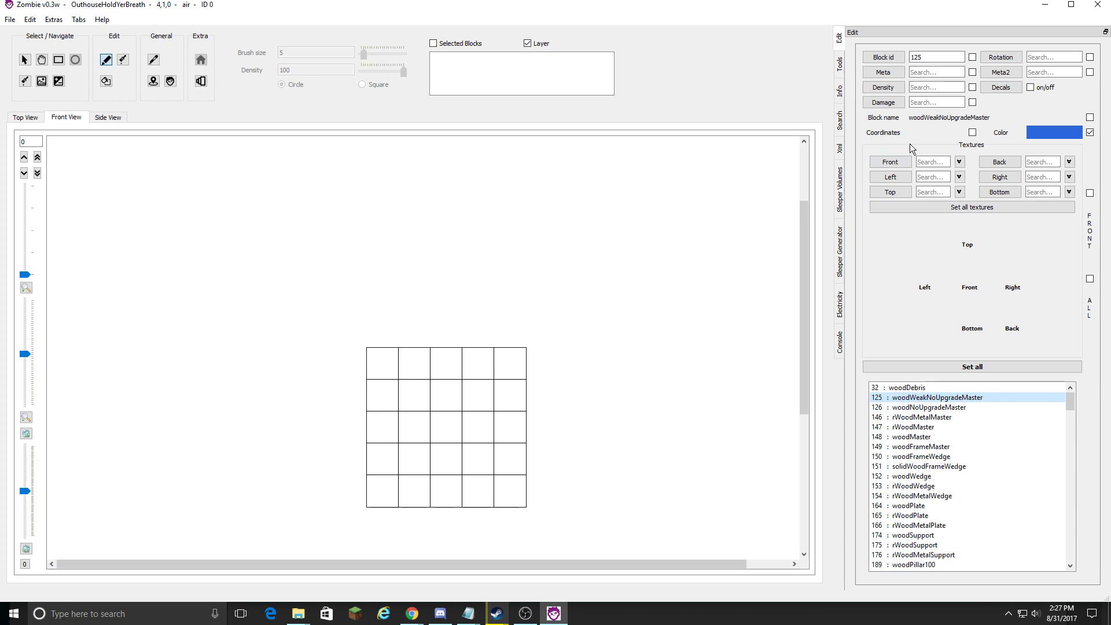
Choose woodBlock (220) as the block and paint all five cells of the grid's bottom row on layer 0.
left_click(939, 56)
type("woodblo")
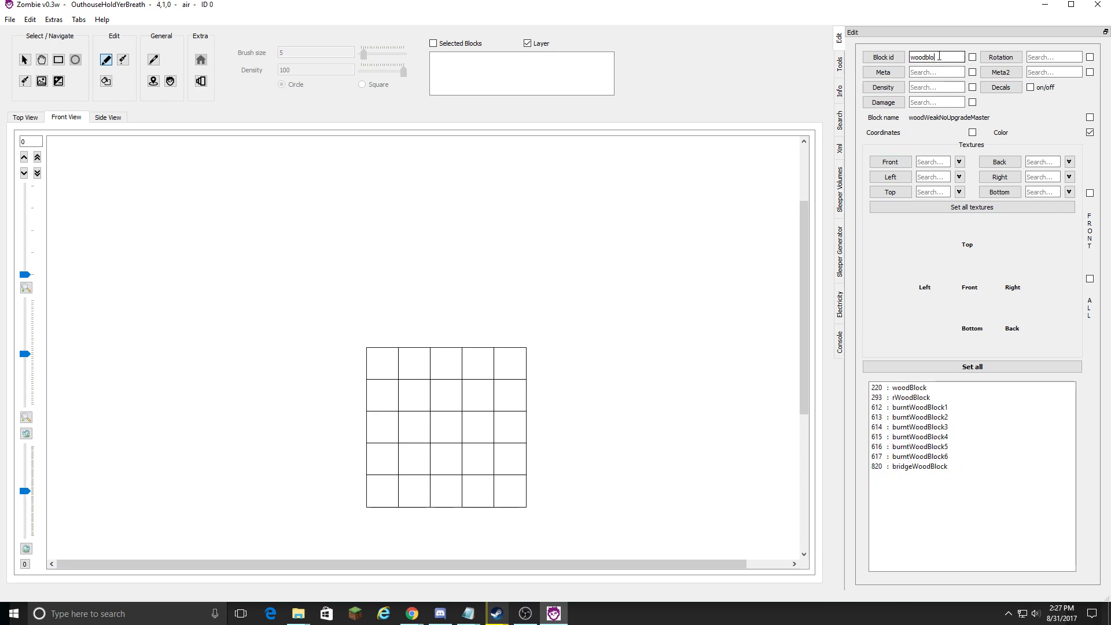
left_click(938, 387)
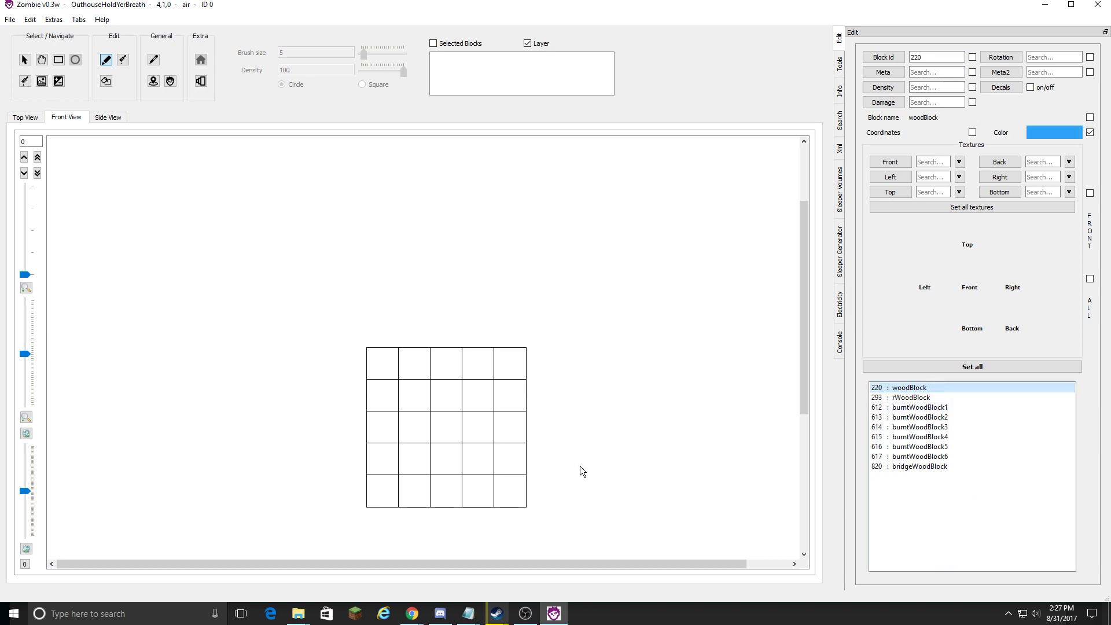
left_click_drag(384, 493, 502, 495)
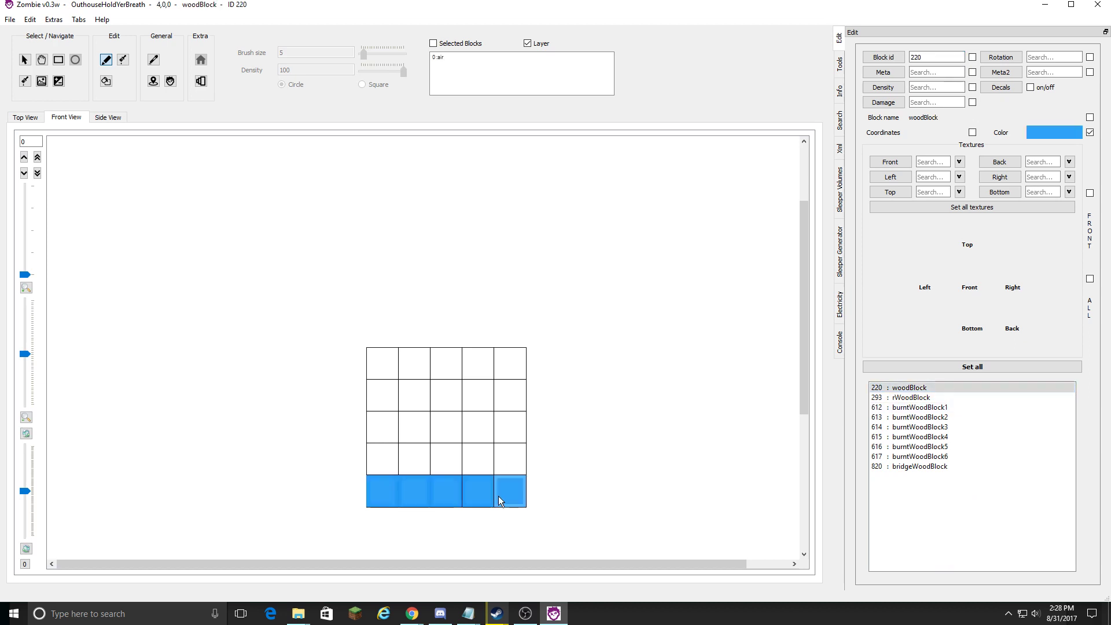
Paint the front view's side columns and upper rows with woodBlock, leaving a two-cell-high doorway in the centre column.
left_click_drag(388, 365, 380, 463)
left_click_drag(504, 372, 510, 460)
left_click_drag(413, 364, 502, 365)
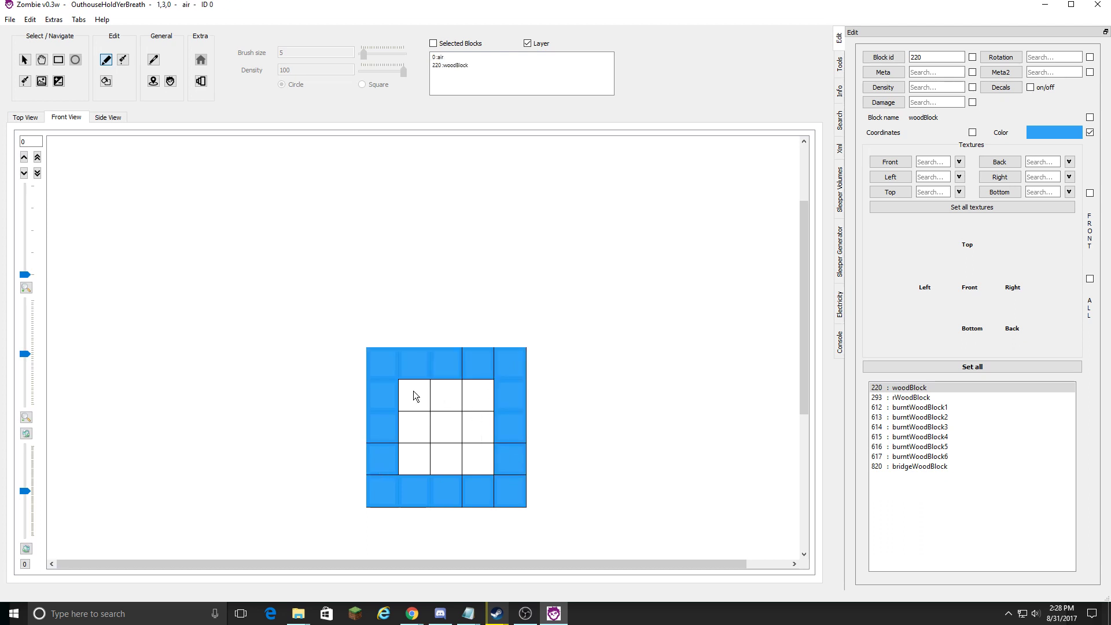
mouse_move(414, 392)
left_mouse_down()
mouse_move(482, 399)
mouse_move(423, 409)
mouse_move(419, 463)
left_mouse_up()
left_click_drag(472, 419, 470, 463)
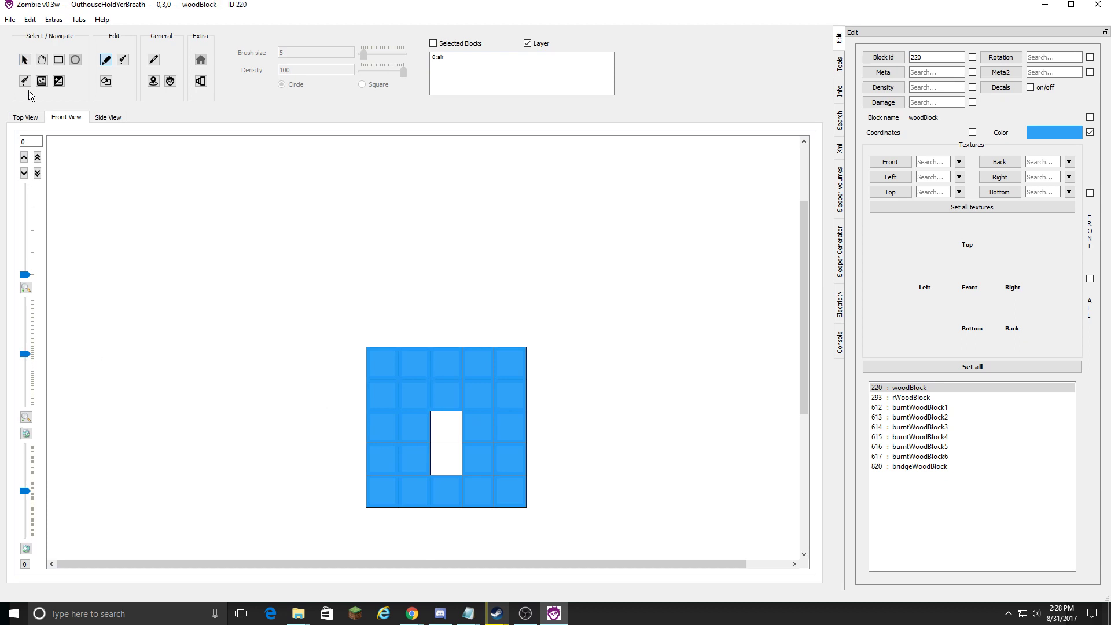
Compare the woodBlock wall in the top view on layers 1 and 4 with the front view's first layers.
left_click(26, 120)
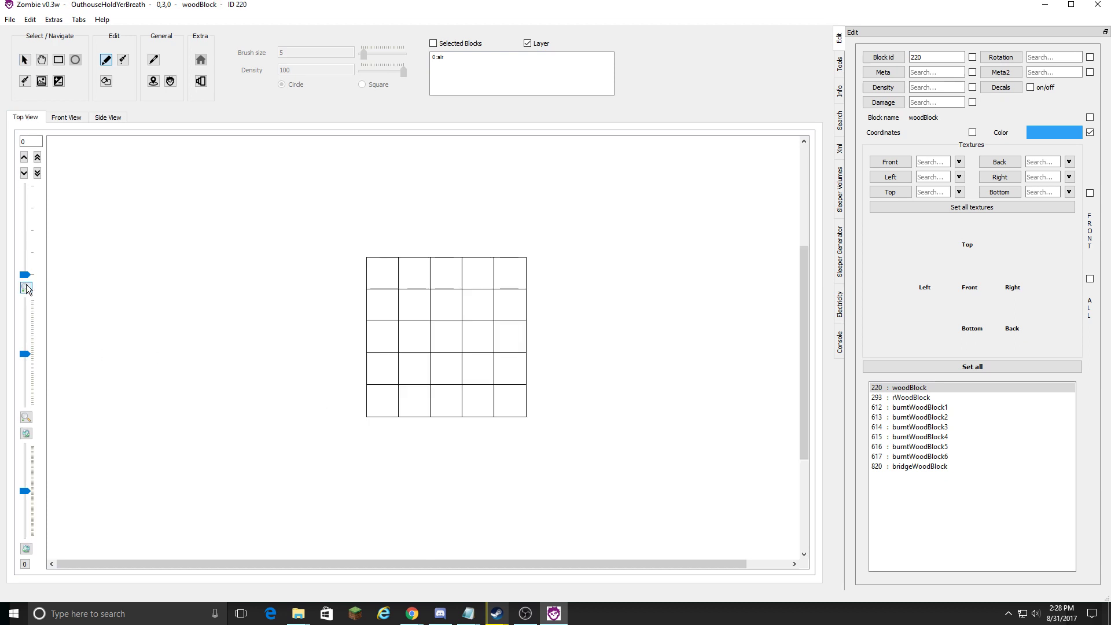
mouse_move(28, 276)
left_mouse_down()
mouse_move(29, 231)
mouse_move(32, 257)
left_mouse_up()
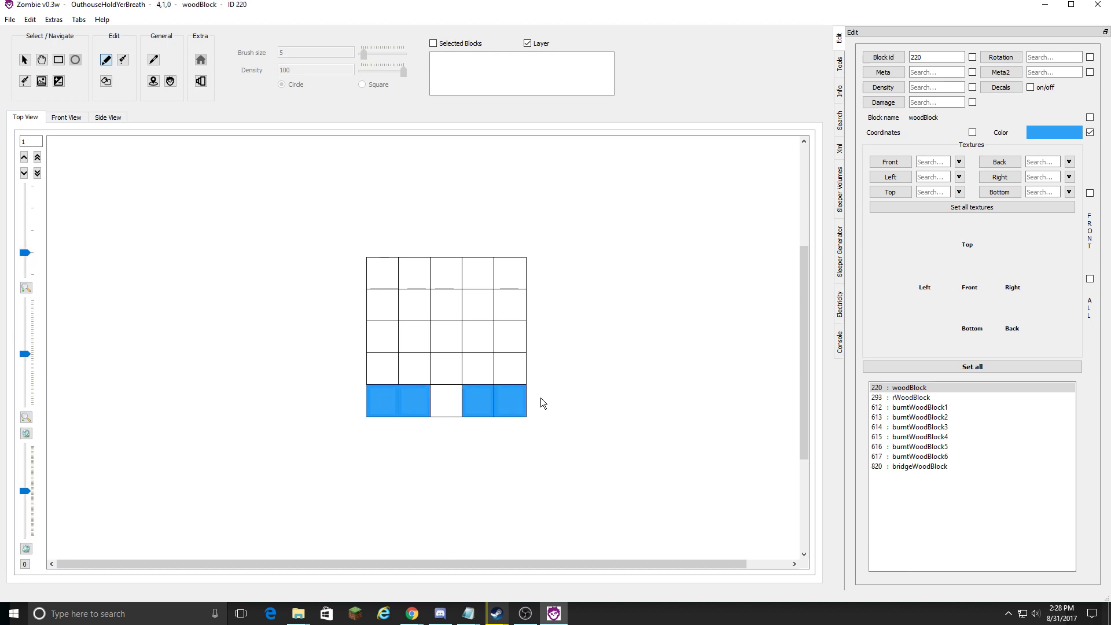
left_click_drag(25, 253, 27, 200)
double_click(30, 141)
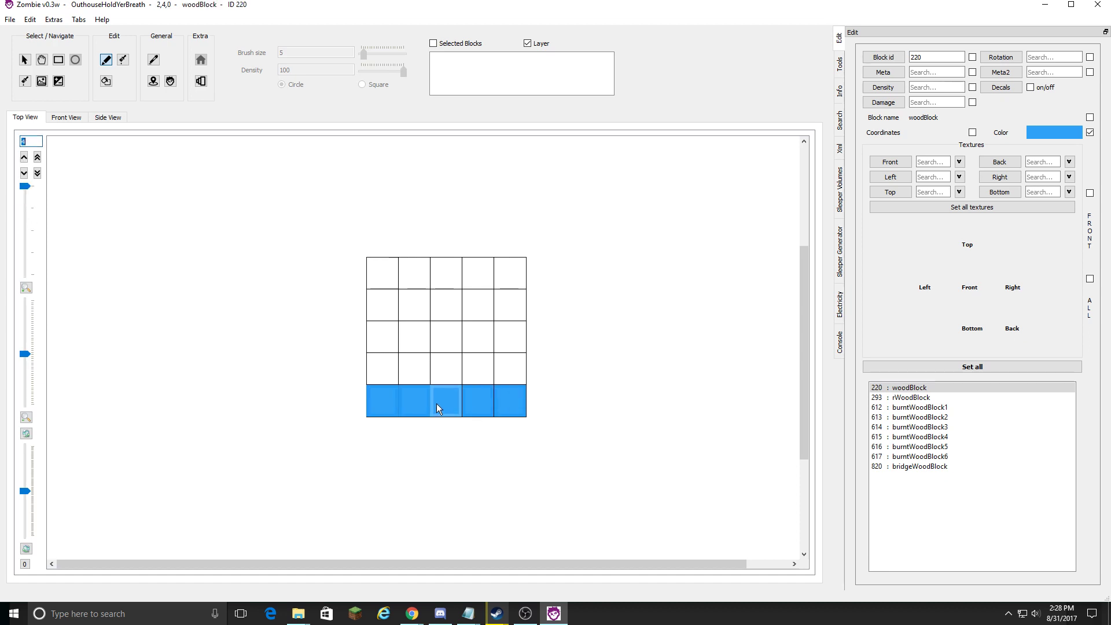
left_click_drag(25, 187, 30, 301)
left_click(69, 118)
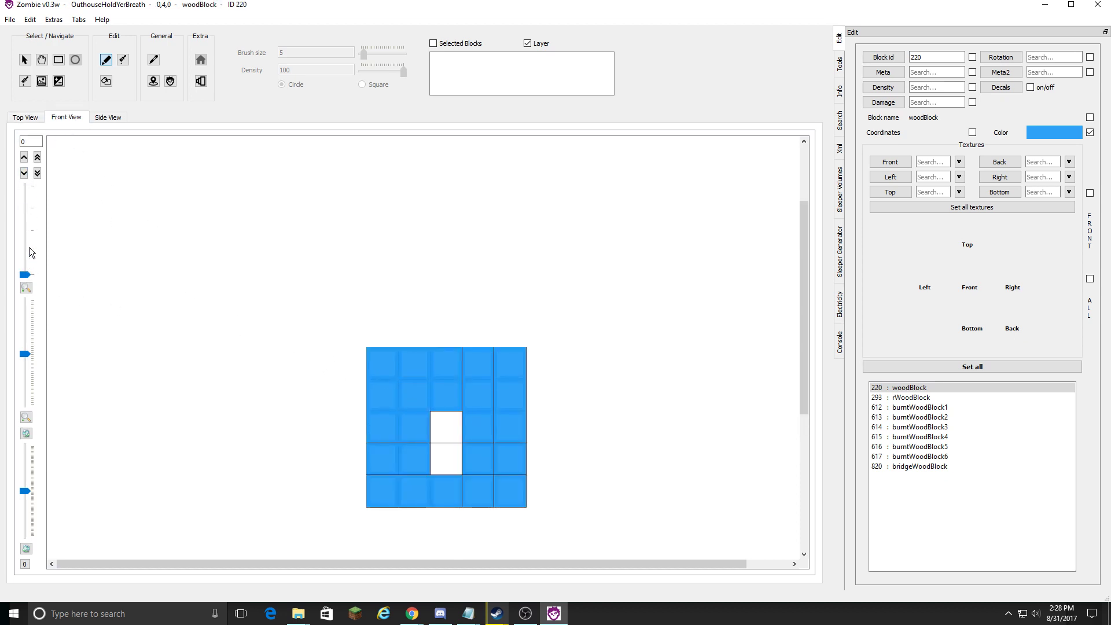
left_click(24, 158)
left_click(24, 173)
Sample air from the doorway opening and paint it over the entire 5x5 front wall.
left_click(153, 60)
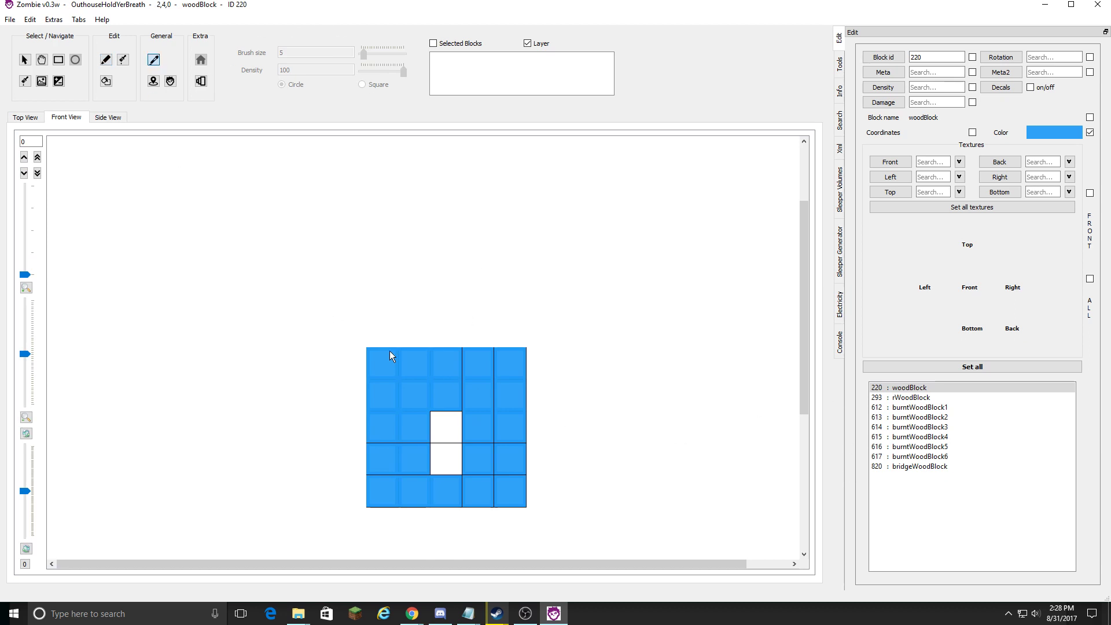
left_click(450, 437)
left_click(106, 60)
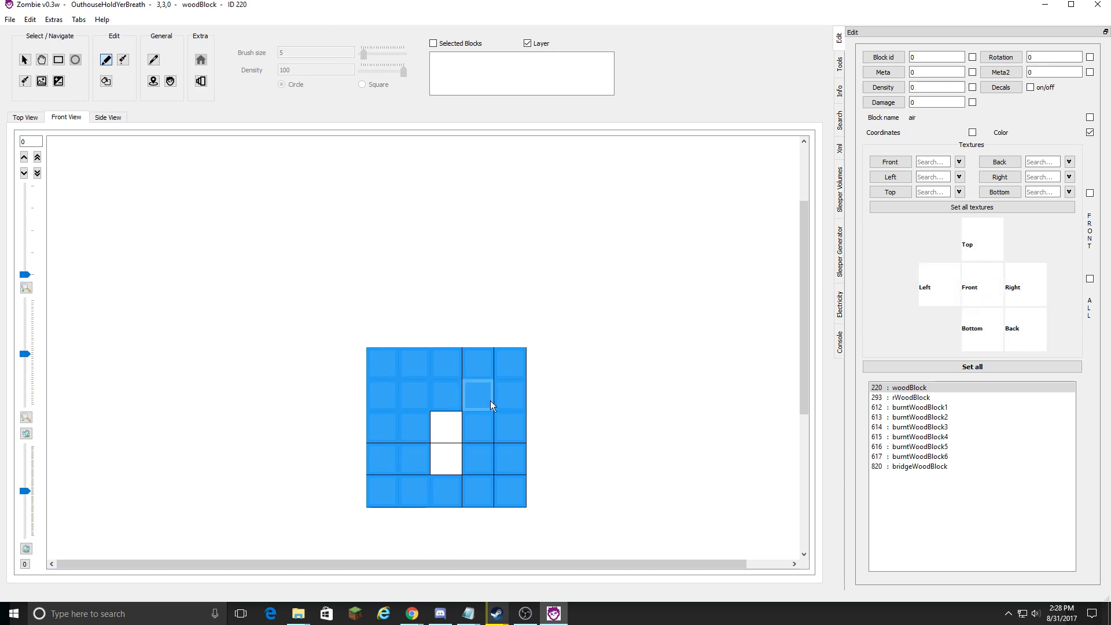
left_click_drag(387, 373, 524, 506)
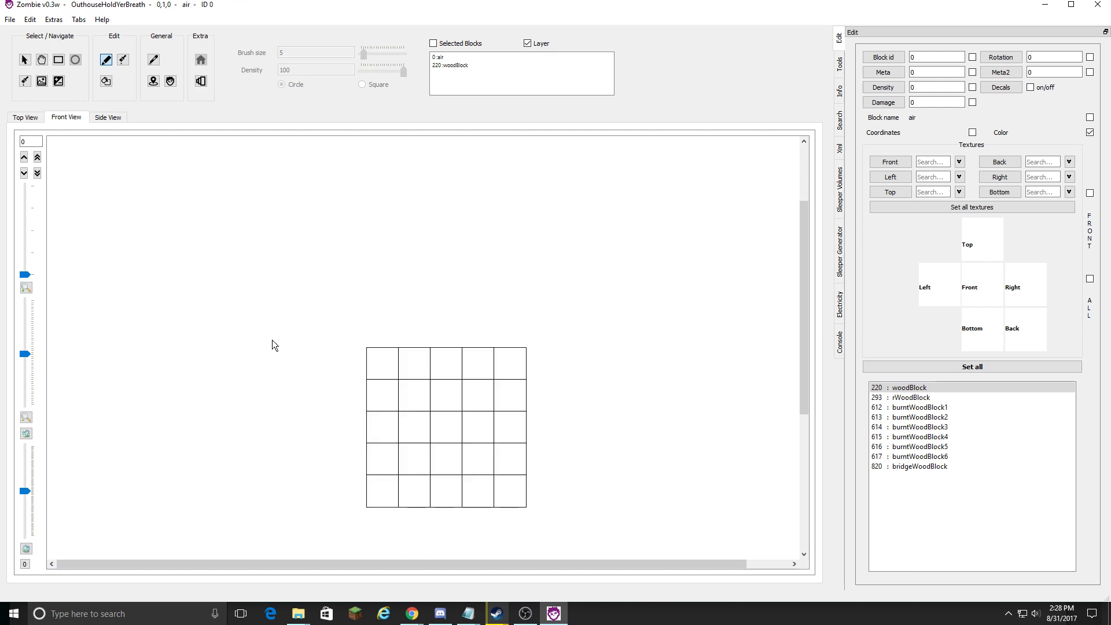
Switch to the top view on layer 0 and set the pencil's block to woodBlock (220).
left_click(36, 119)
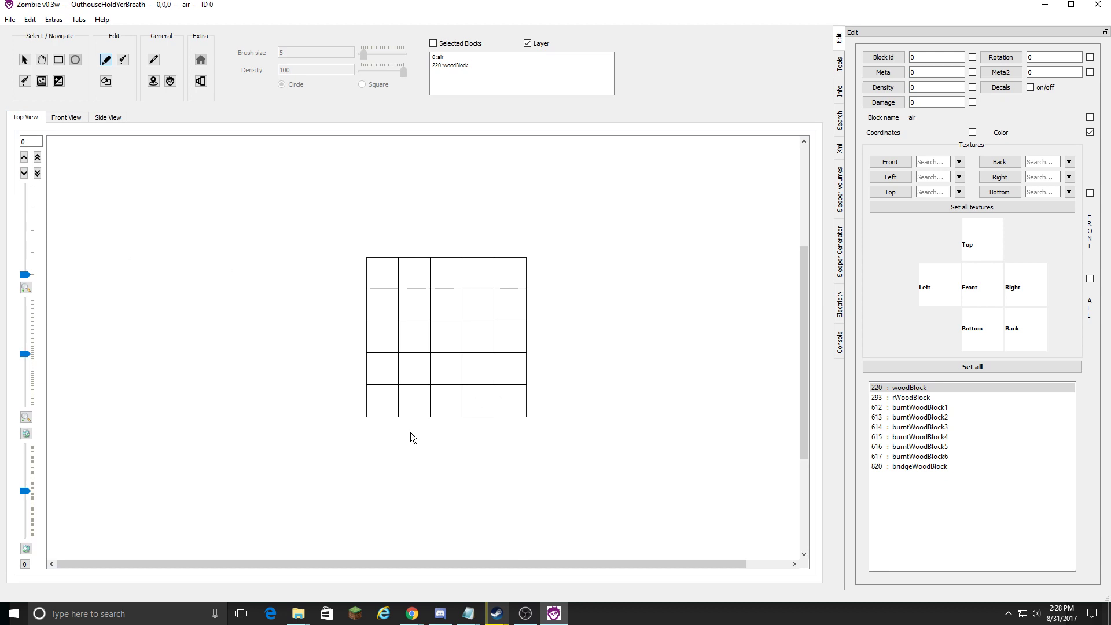
left_click(24, 173)
left_click(23, 174)
left_click(24, 60)
left_click(107, 61)
left_click(926, 55)
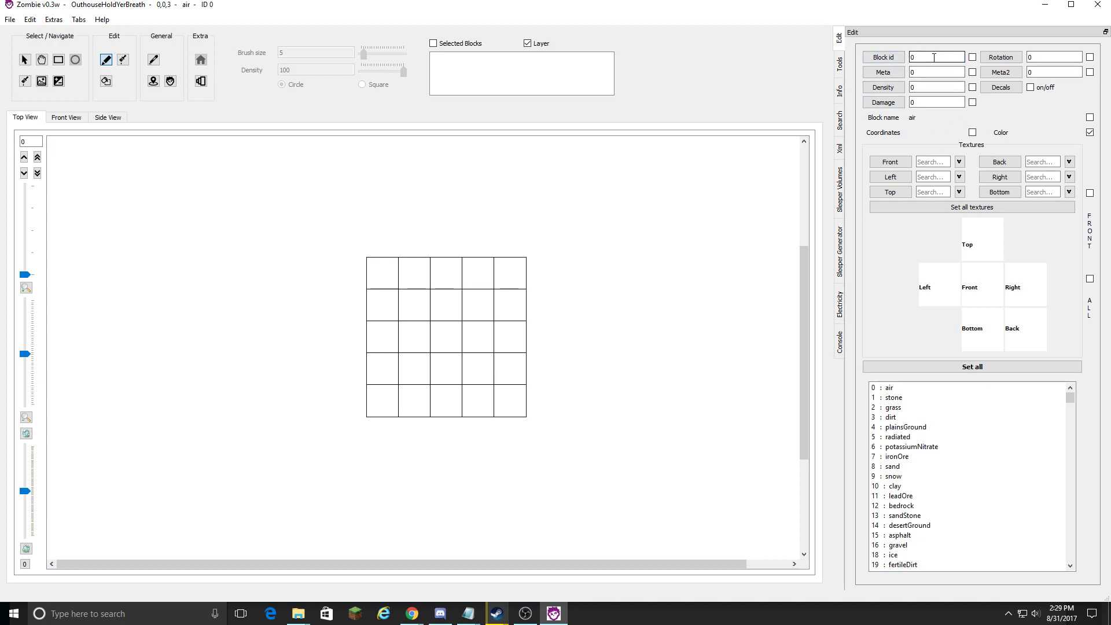
left_click_drag(916, 57, 896, 64)
type("woodblock")
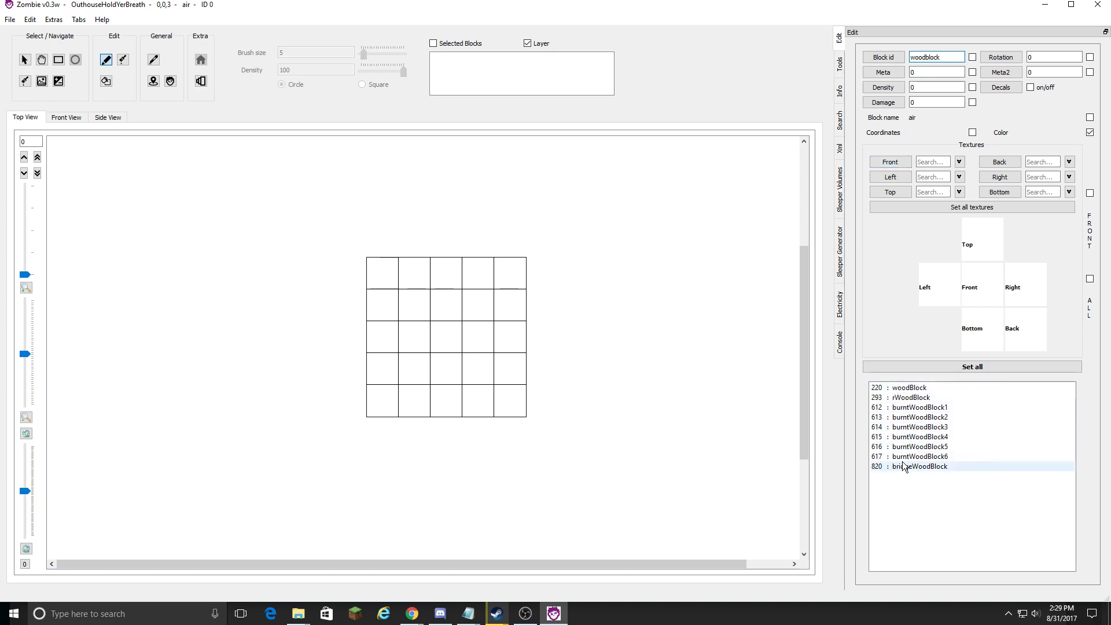
left_click(905, 389)
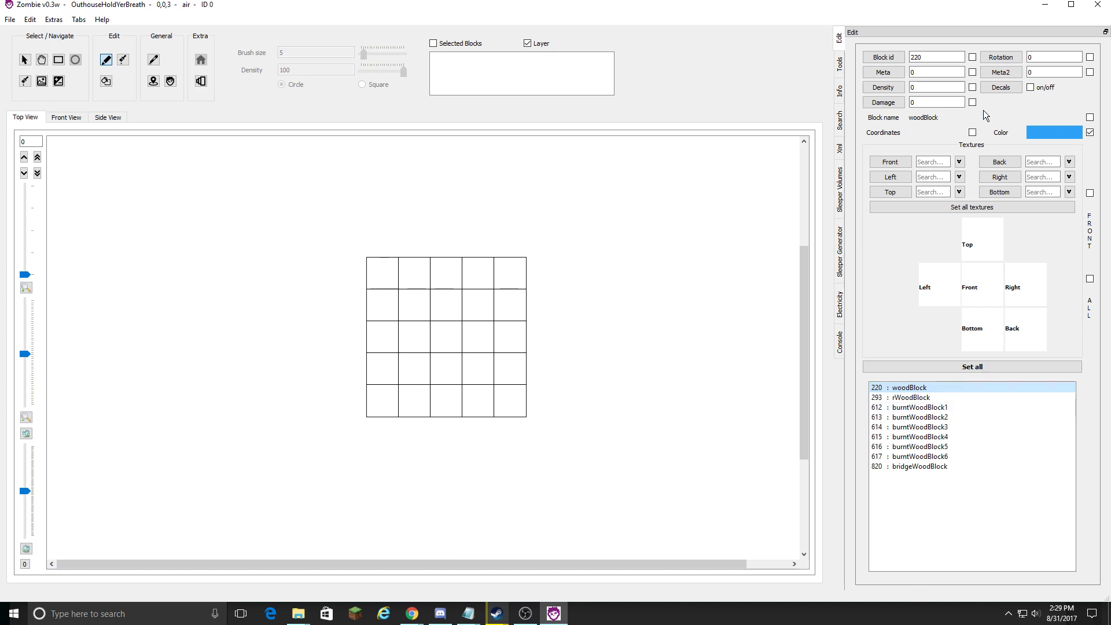
Change the block to grass (2) and paint a 2x2 patch including the centre cell of the top view.
double_click(925, 58)
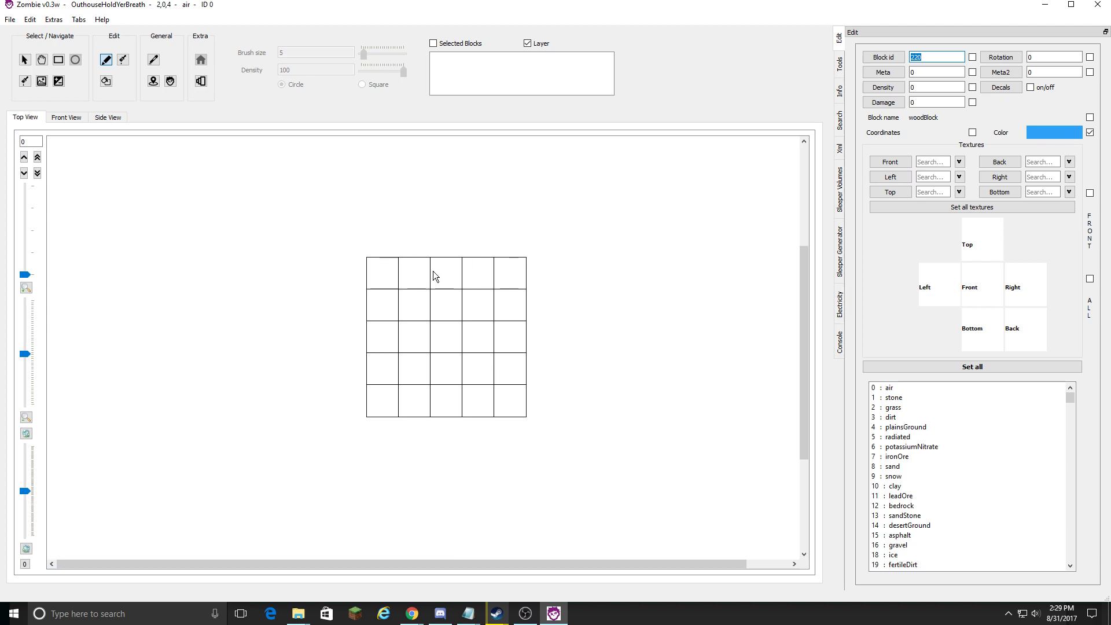
left_click(893, 407)
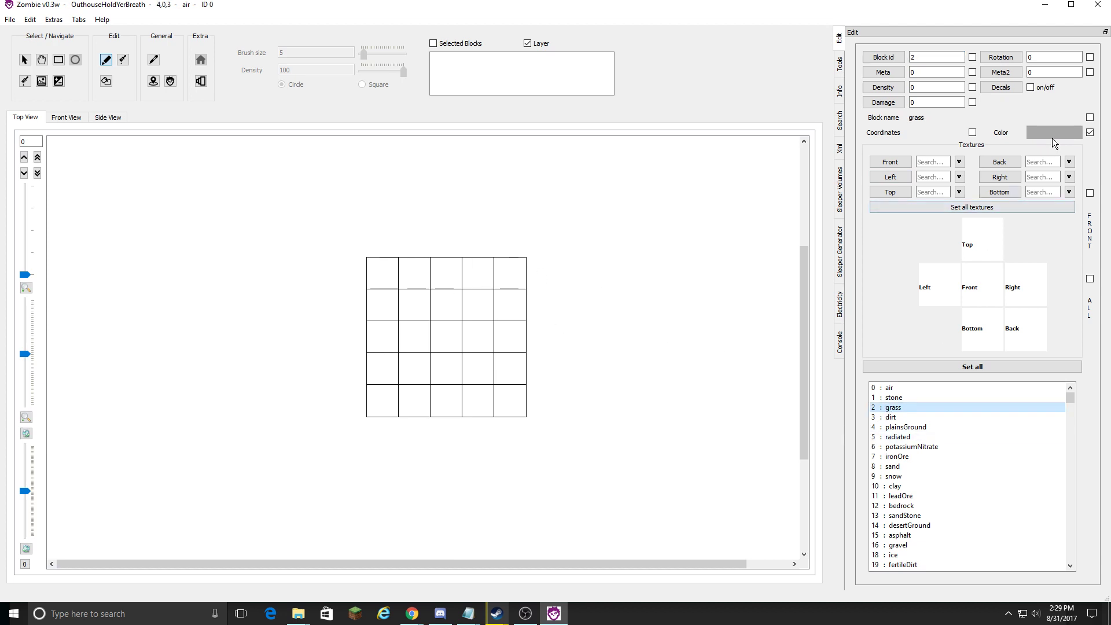
left_click(447, 336)
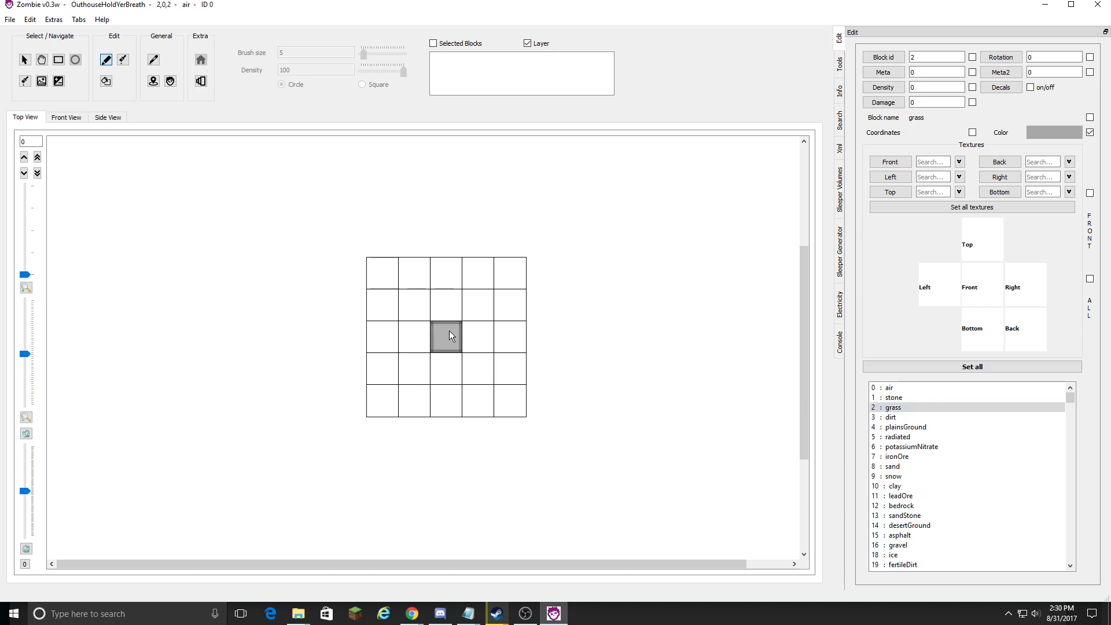
left_click(446, 305)
left_click(415, 342)
left_click(415, 305)
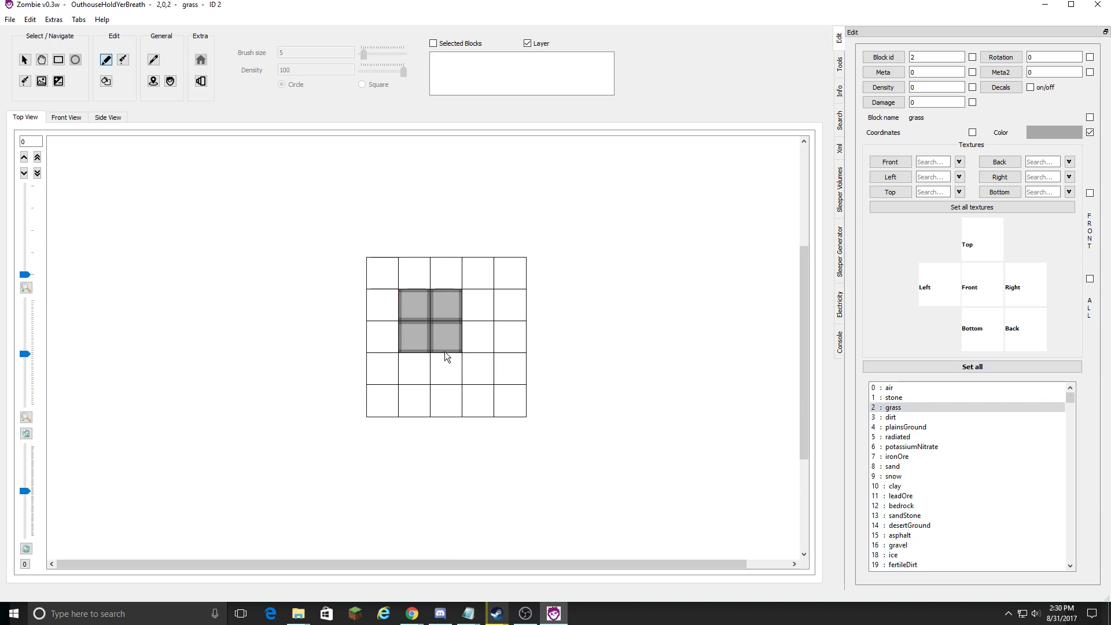
Choose woodBlock (220) again and repaint the four grass cells with it.
double_click(934, 57)
type("woodblock")
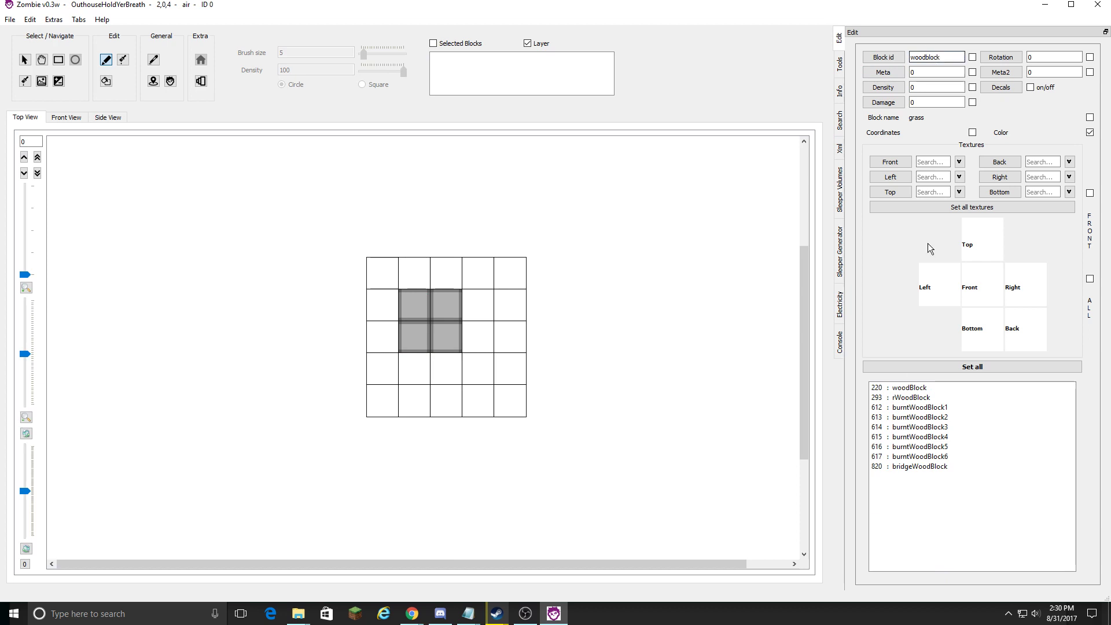
left_click(908, 389)
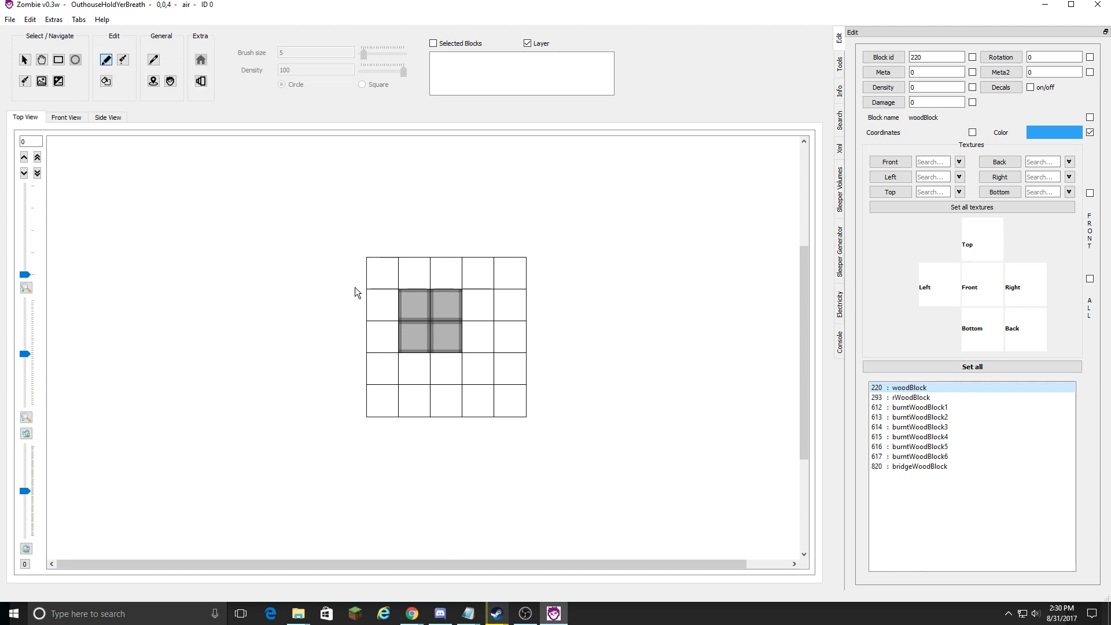
left_click(401, 305)
left_click(422, 329)
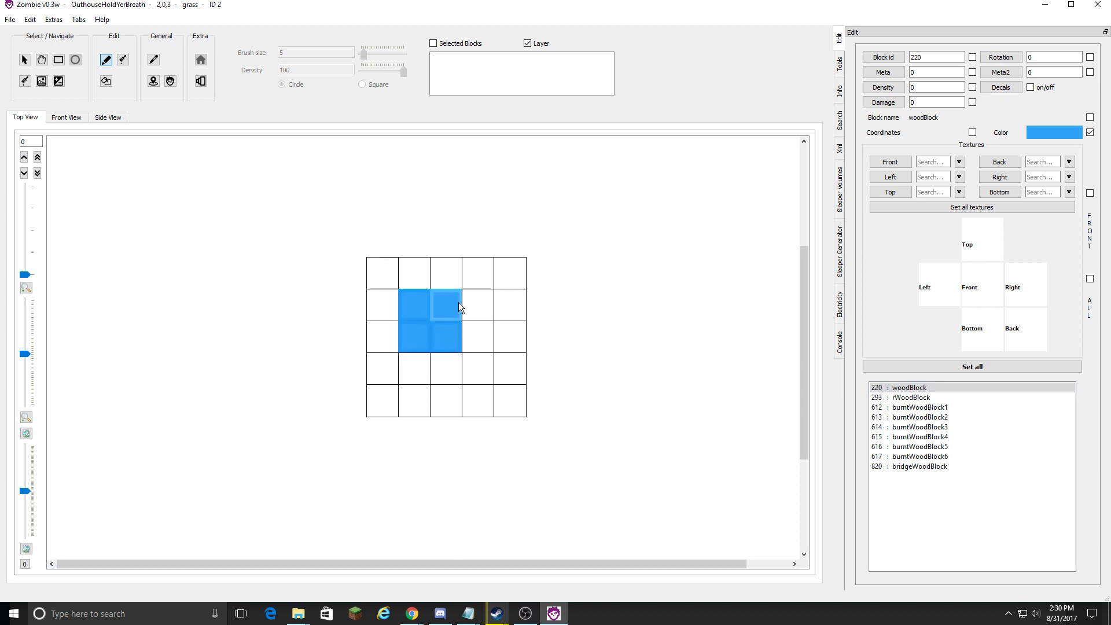
Paint scattered woodBlock cells beside the 2x2 patch and the full row directly above the grid's bottom row.
left_click(477, 273)
left_click(507, 313)
left_click(478, 370)
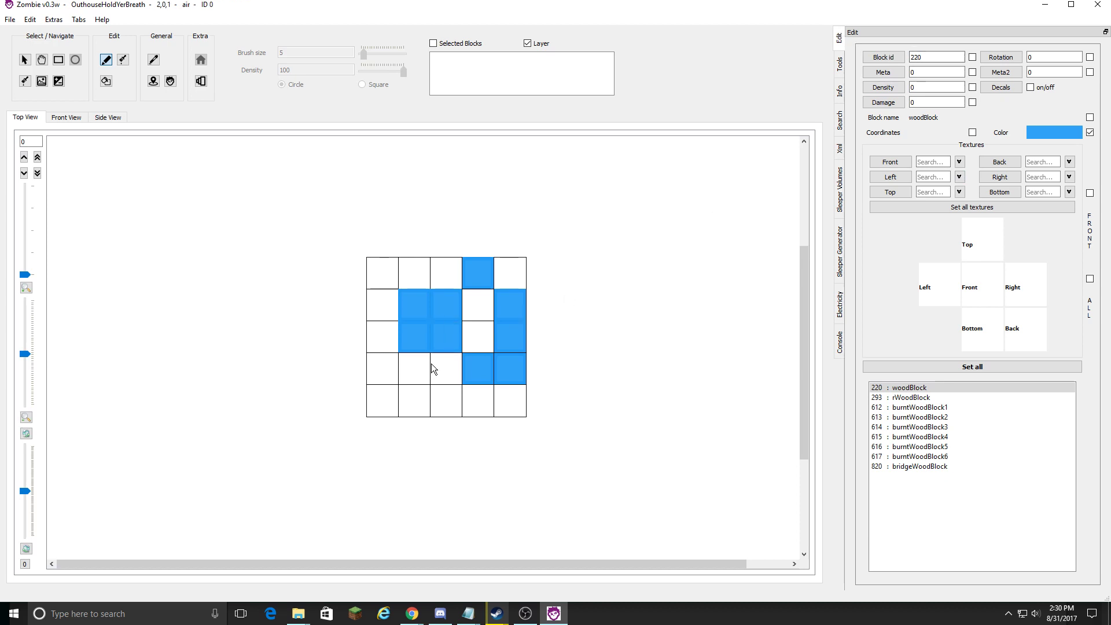
left_click_drag(382, 370, 474, 386)
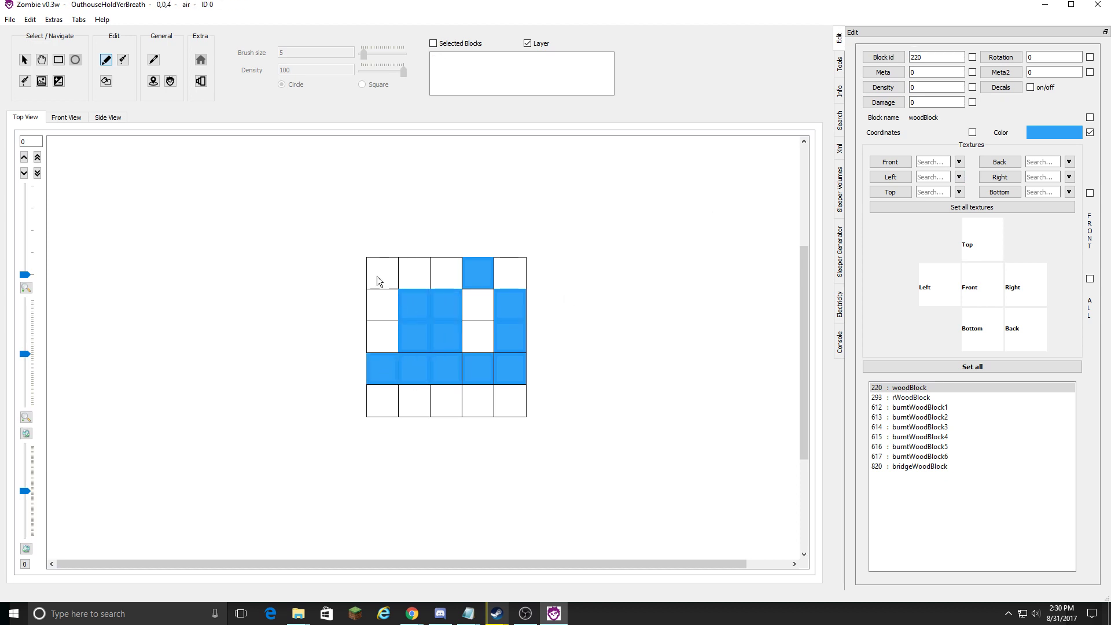
Fill the entire 5x5 grid on top view layer 0 with woodBlock in one area selection.
left_click_drag(377, 269, 510, 406)
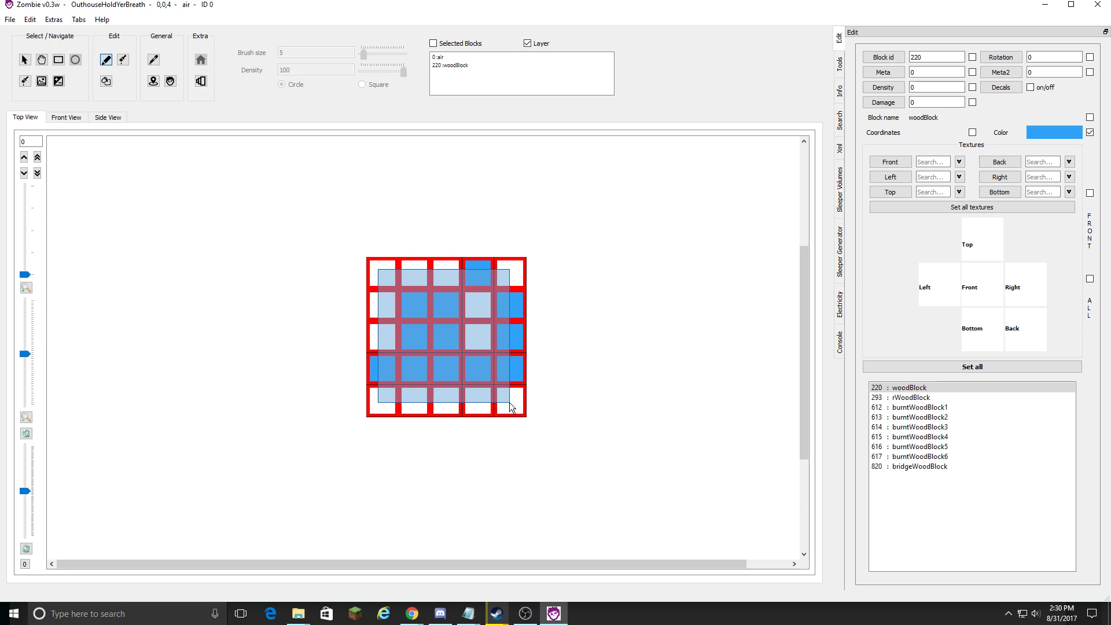
left_click_drag(510, 406, 509, 401)
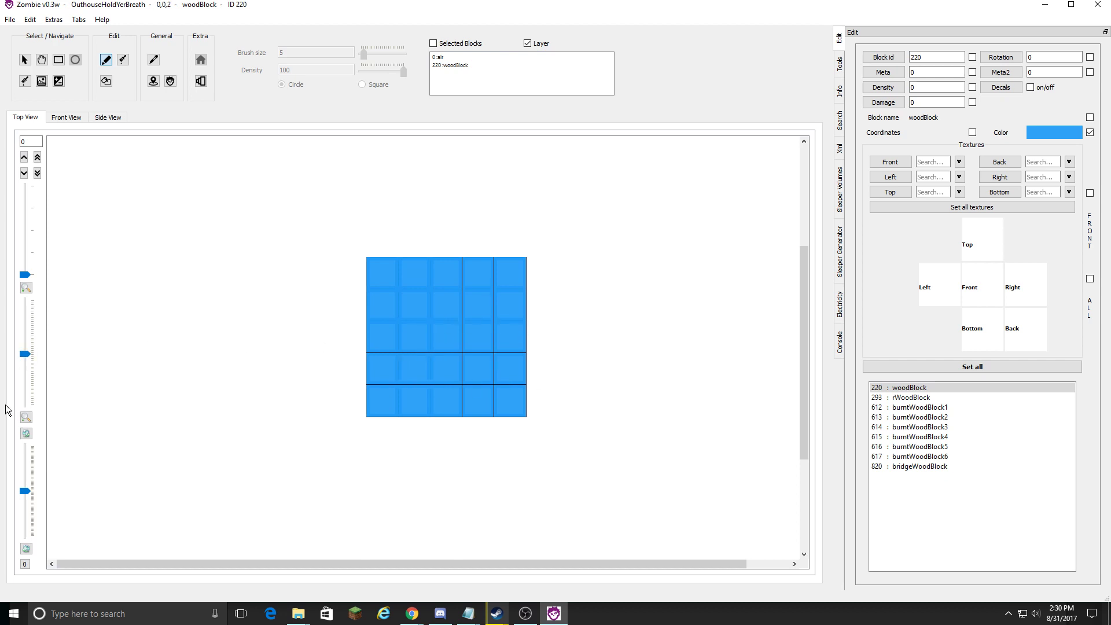
left_click(26, 416)
left_click(26, 417)
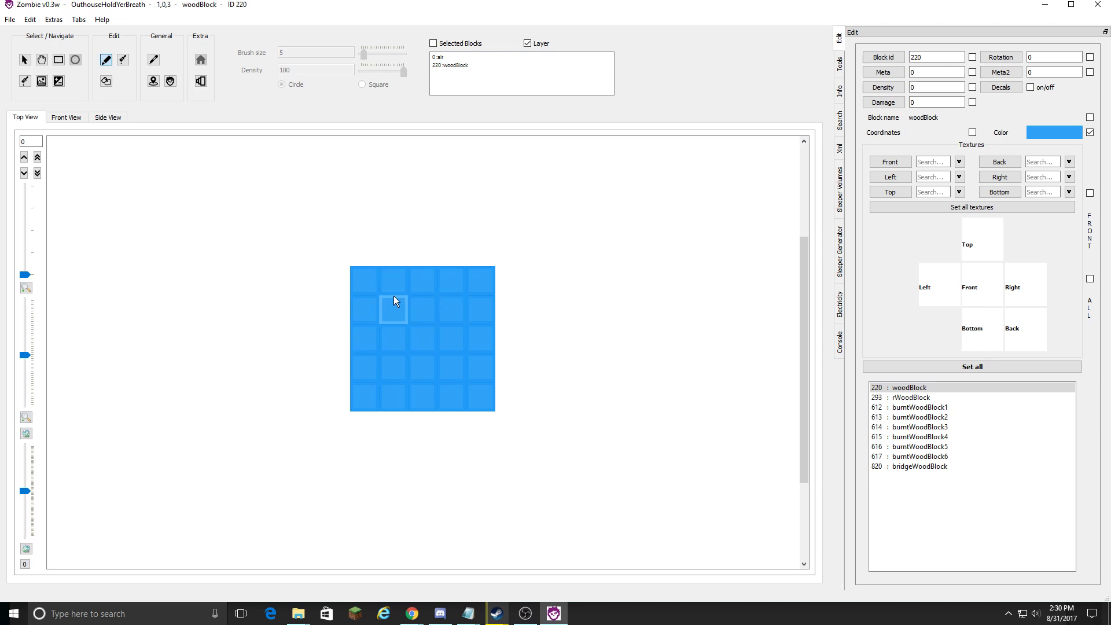
Choose air (0) as the block and clear the entire 5x5 grid on top view layer 0 with it.
left_click(923, 58)
double_click(924, 58)
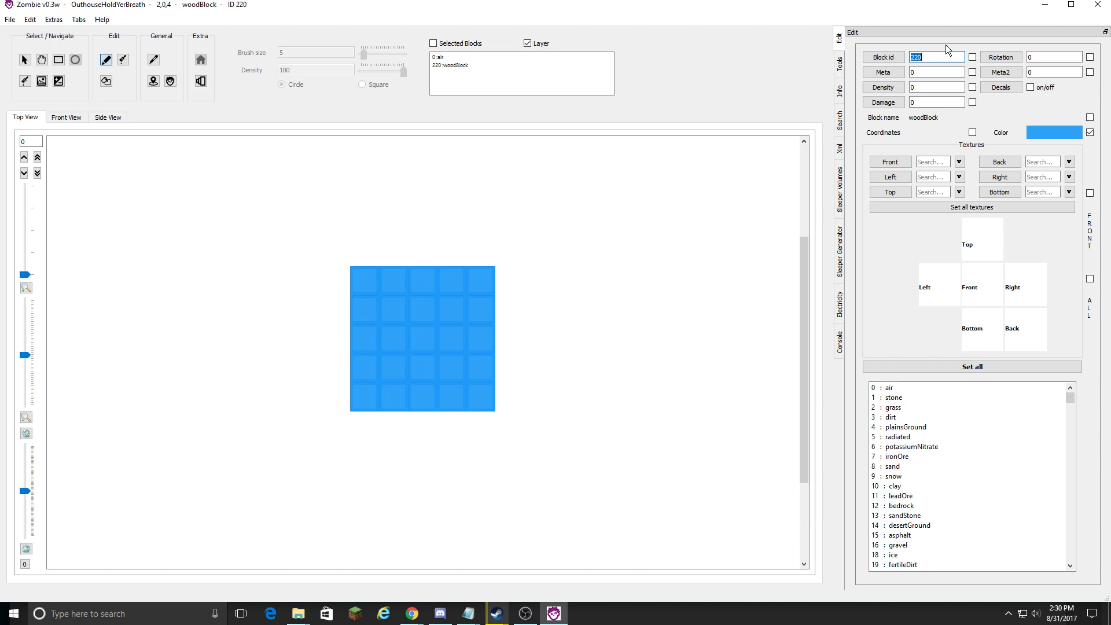
type("air")
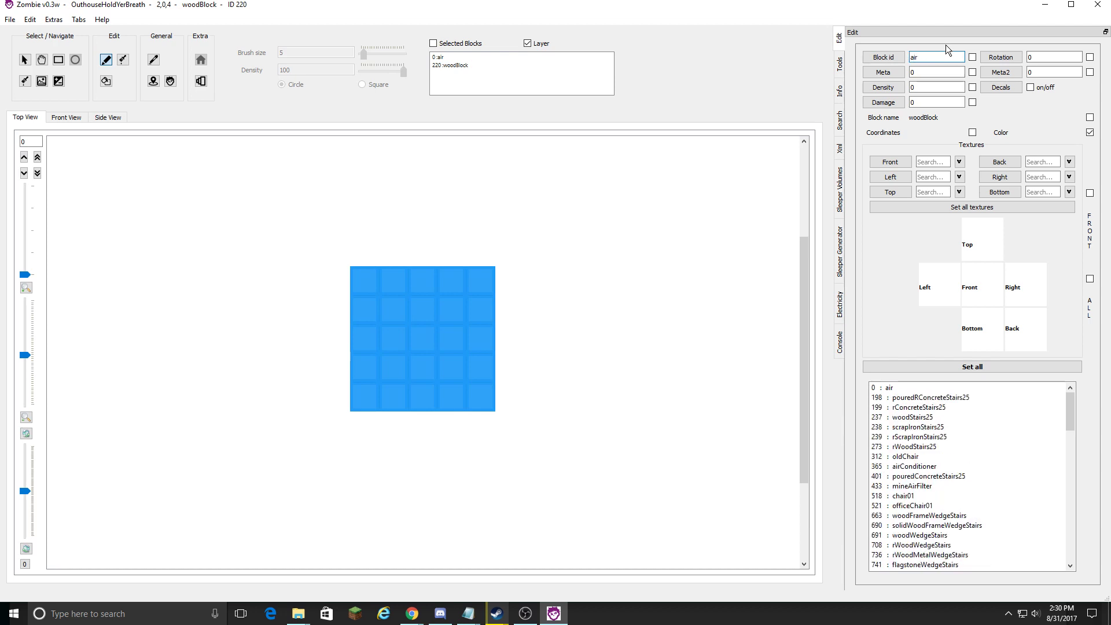
left_click(900, 389)
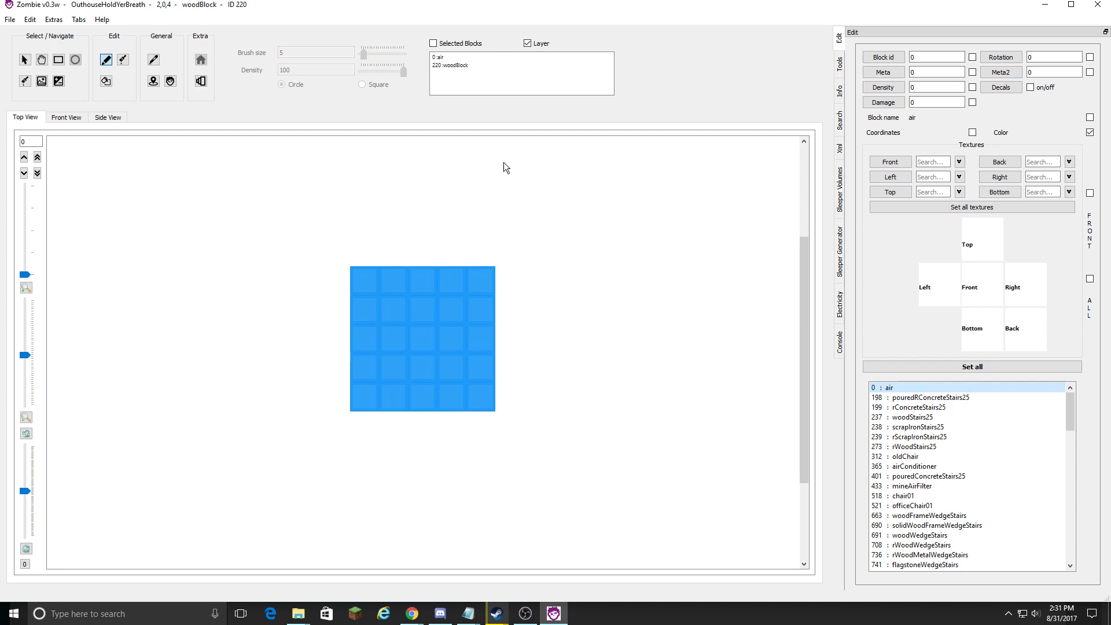
left_click(944, 60)
key("BackSpace")
type("ai")
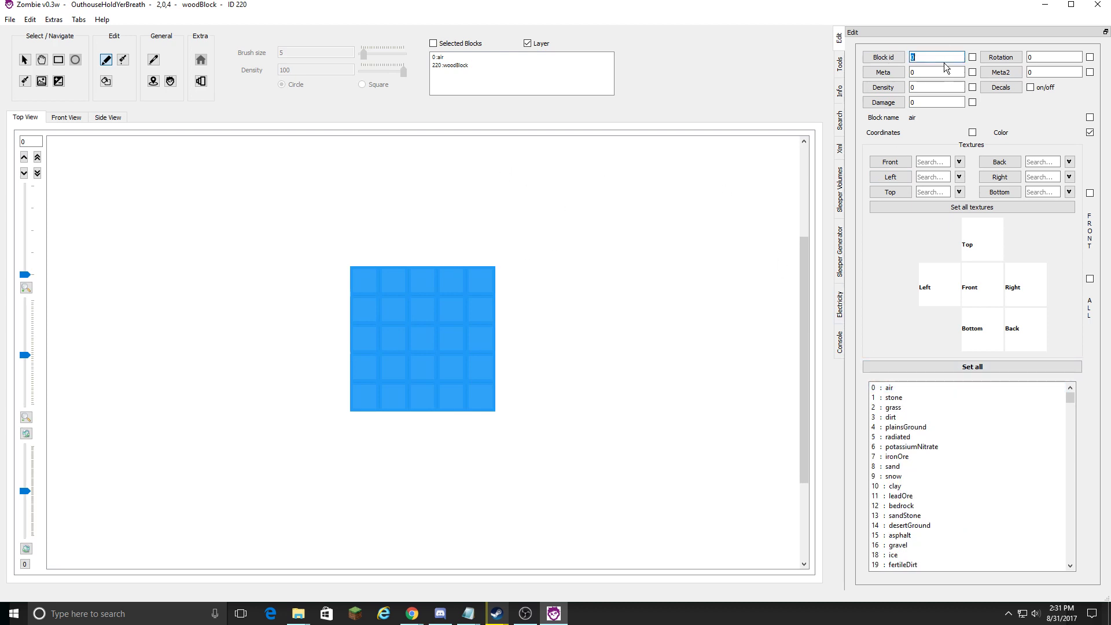
type("r")
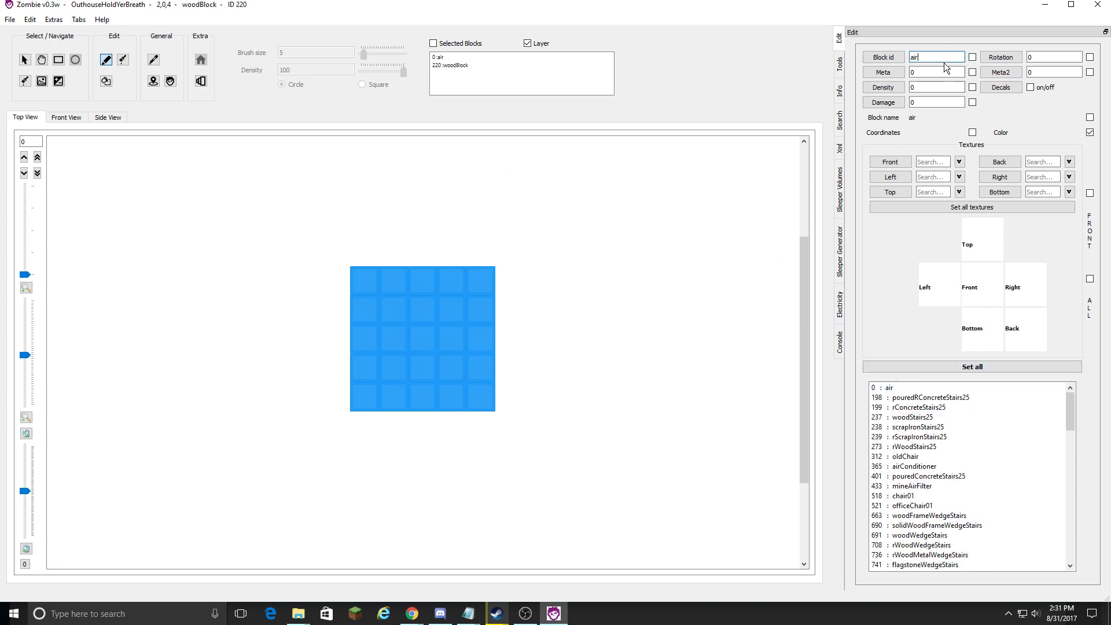
left_click(899, 390)
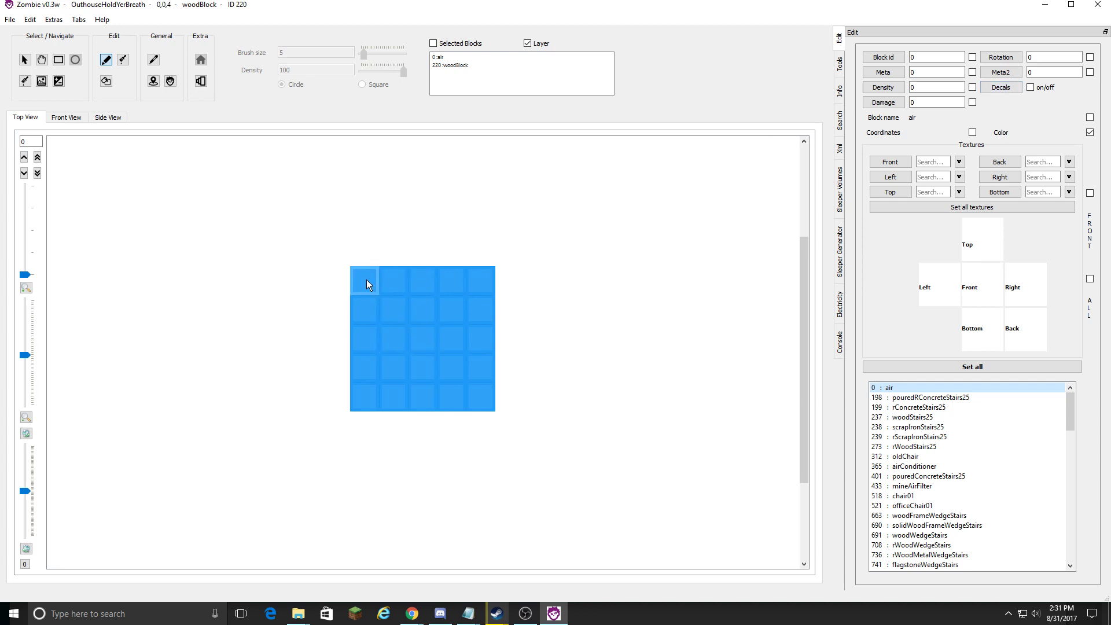
left_click_drag(367, 280, 489, 396)
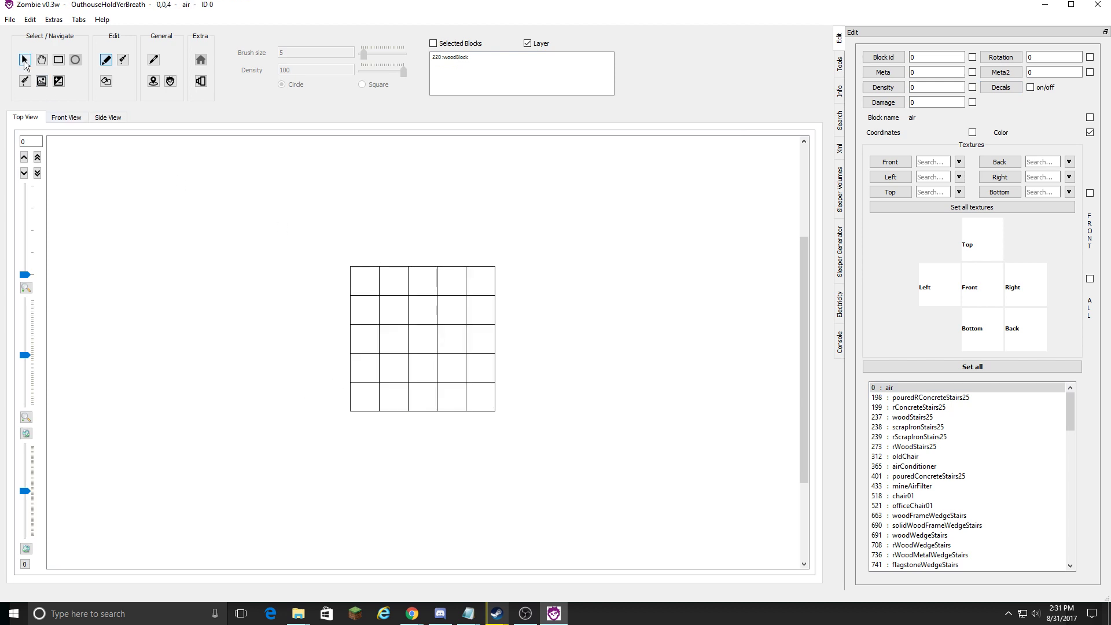
Choose woodBlock (220) and apply it with the selection tool to the grid's upper-left corner cell.
left_click(936, 58)
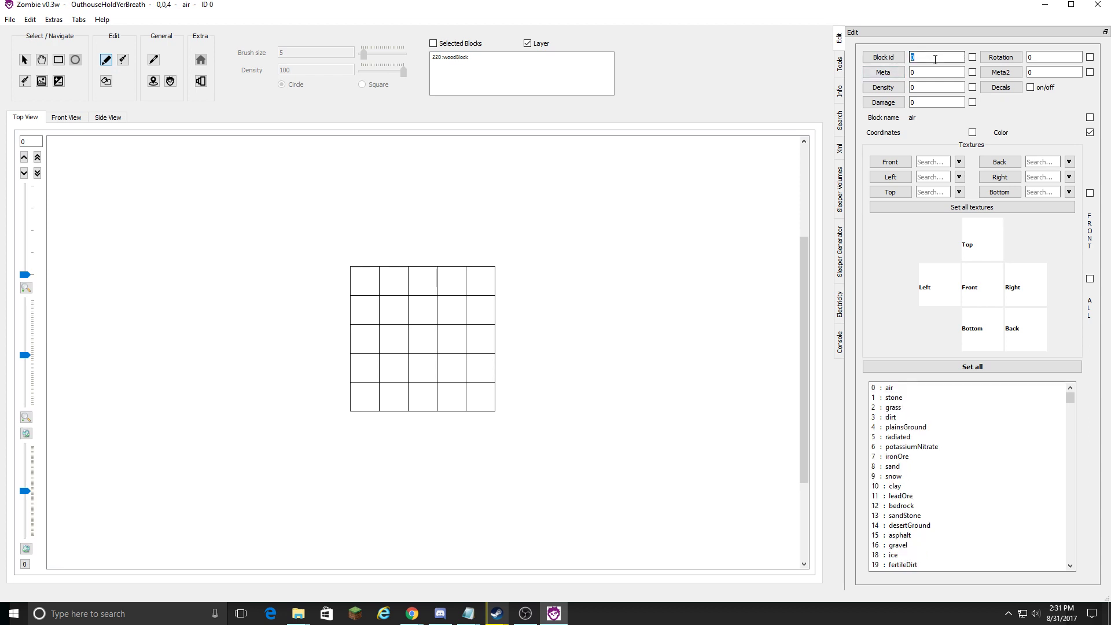
type("woodblock")
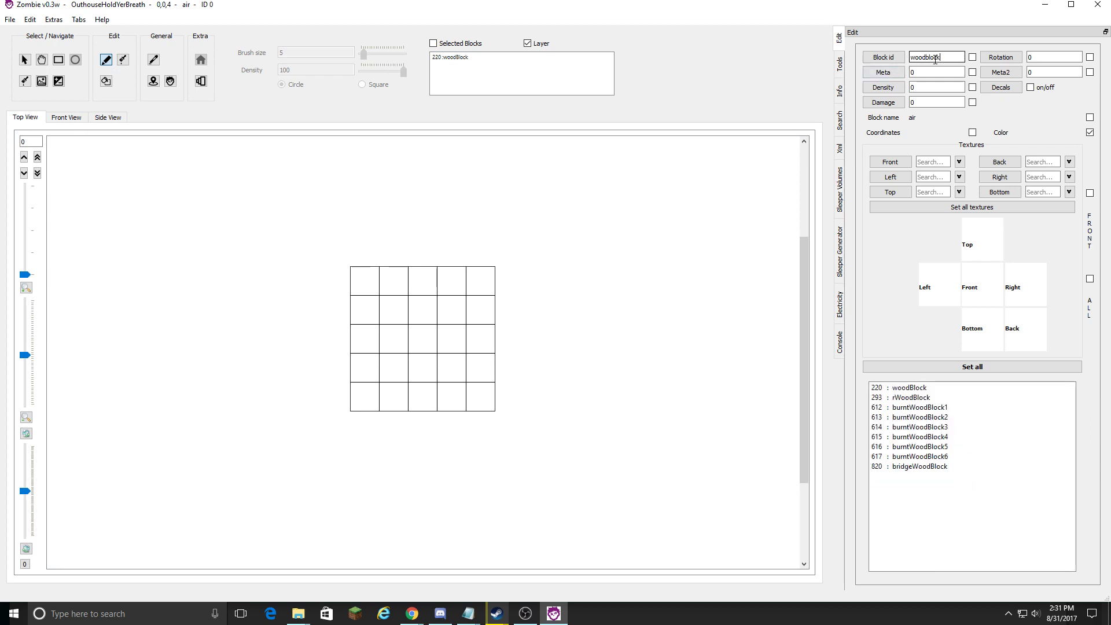
left_click(909, 387)
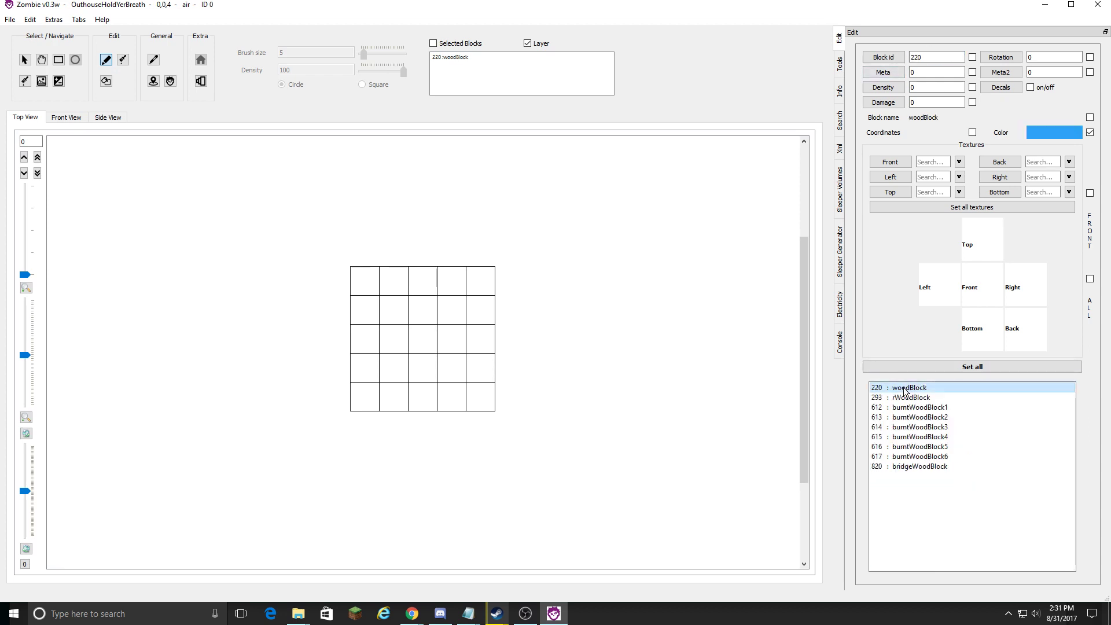
left_click(24, 59)
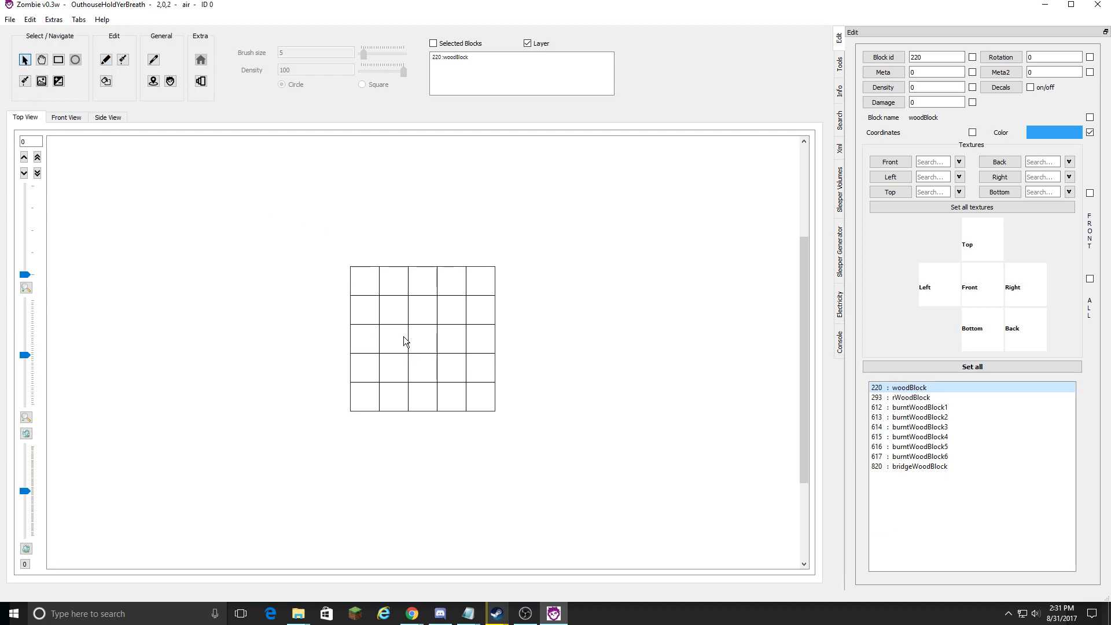
left_click(362, 283)
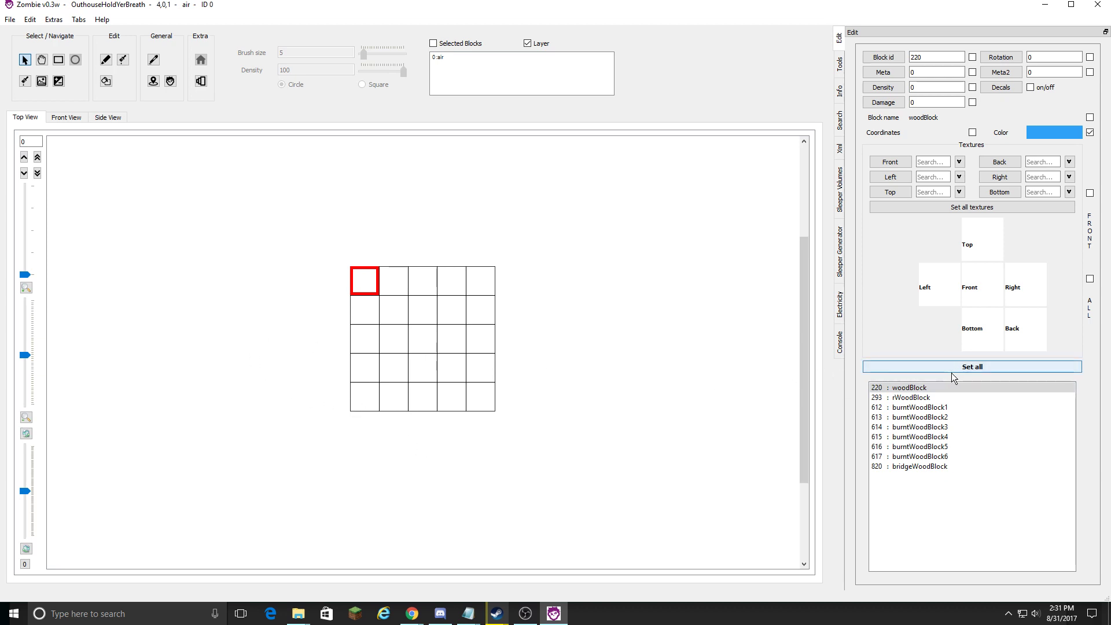
left_click(975, 368)
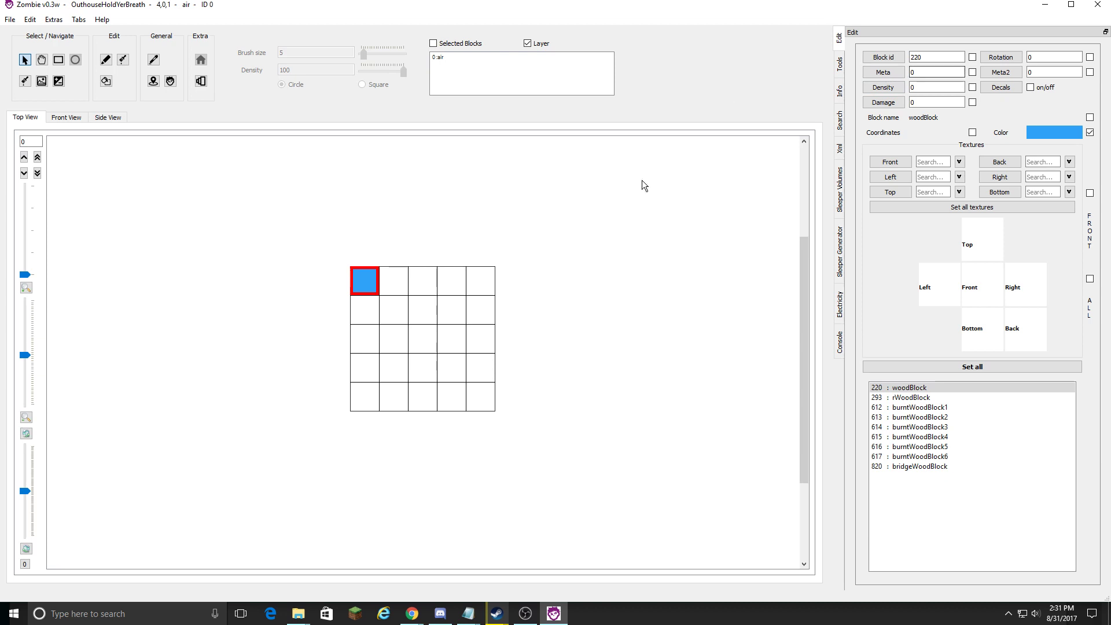
Multi-select scattered cells across the grid, including the upper-right and lower-right corners, and set them all to woodBlock.
left_click(477, 390)
left_click(362, 374)
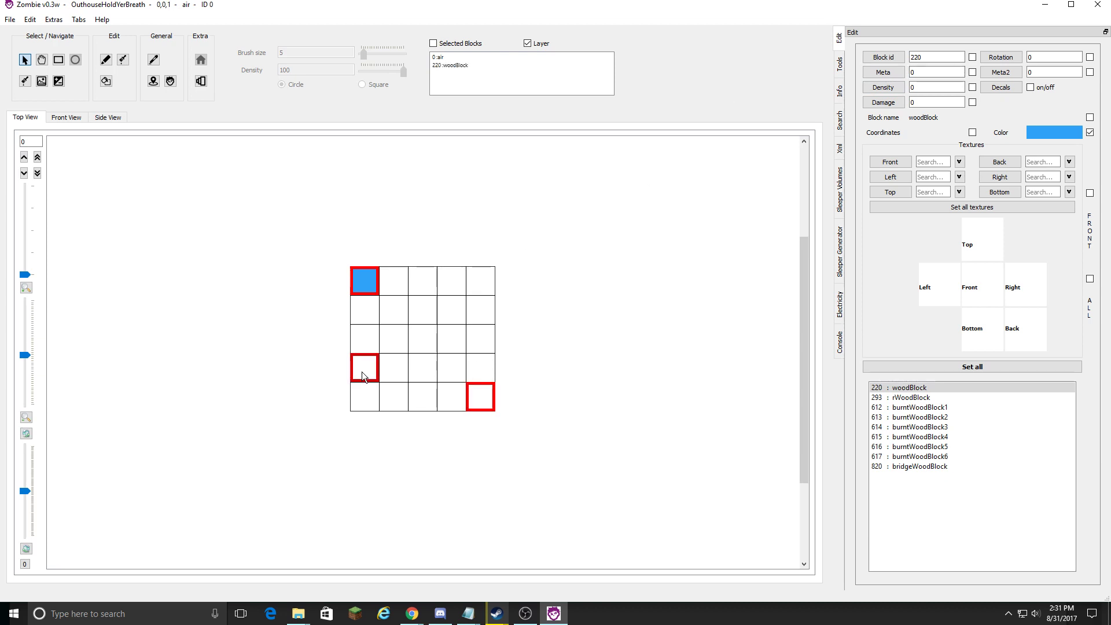
left_click(458, 308)
left_click(419, 373)
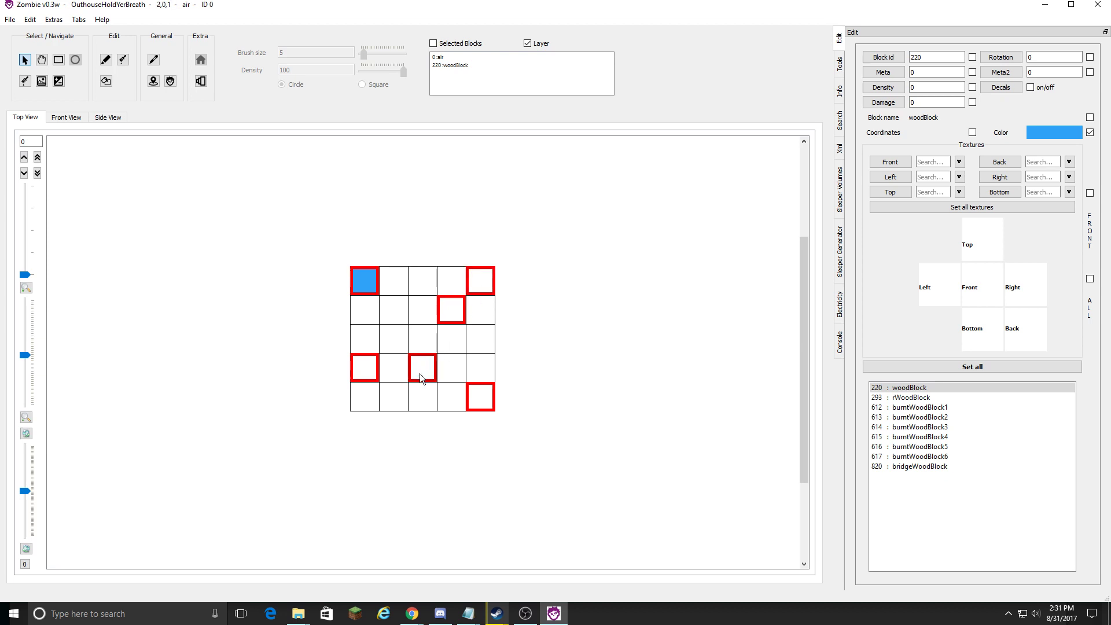
left_click(459, 395)
left_click(953, 367)
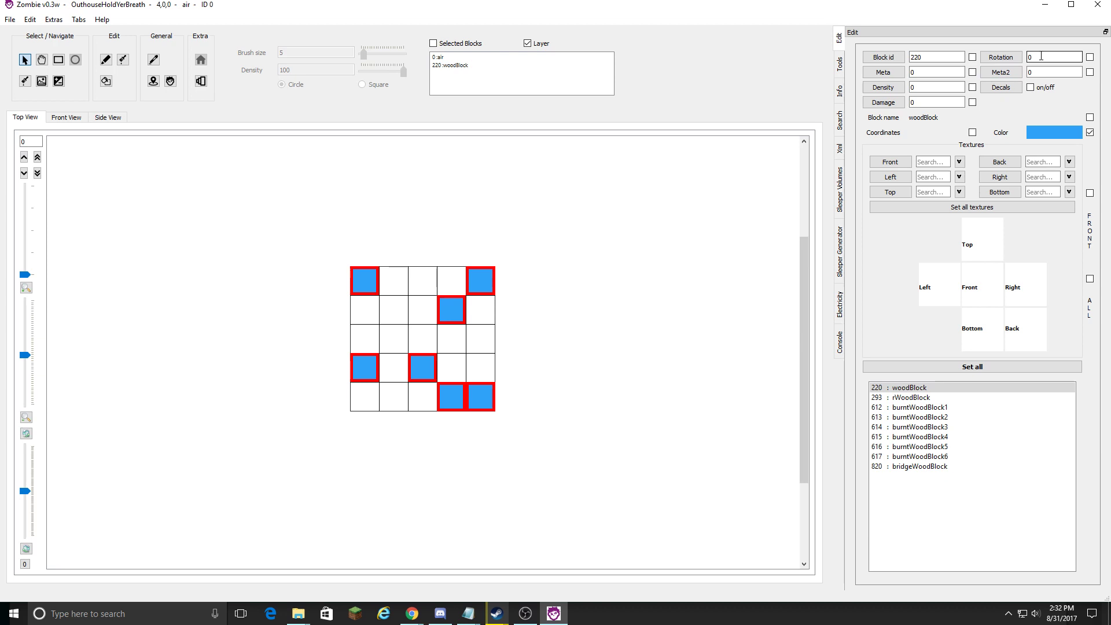
Set the four cells on either side of the center in the grid's middle row to cntCashRegister (1340).
left_click(366, 331)
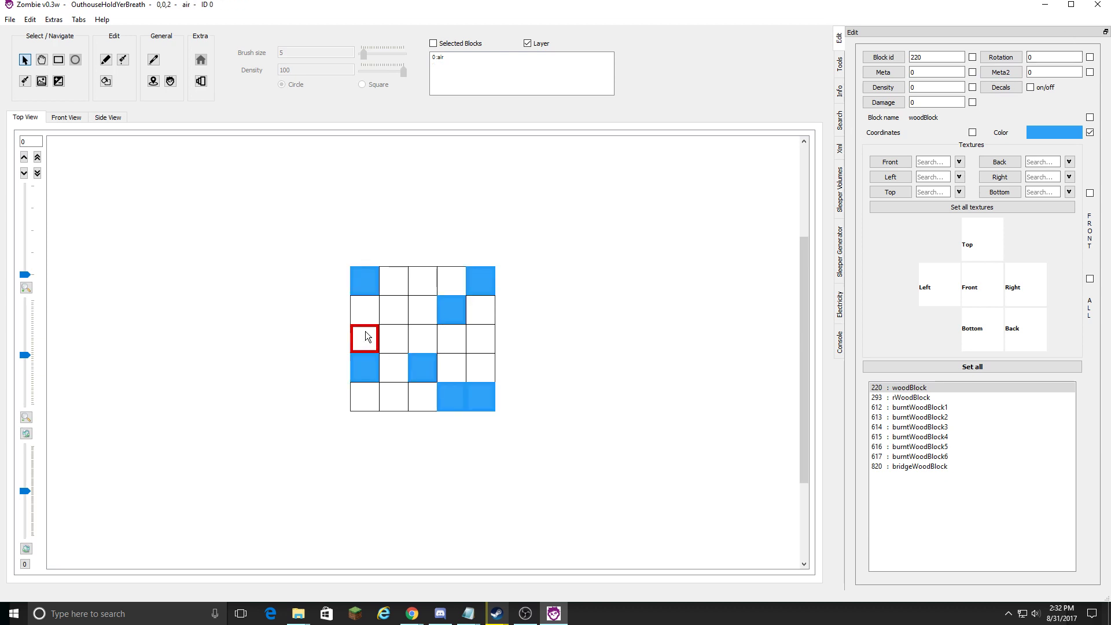
left_click(392, 338, "ctrl")
left_click(472, 343, "ctrl")
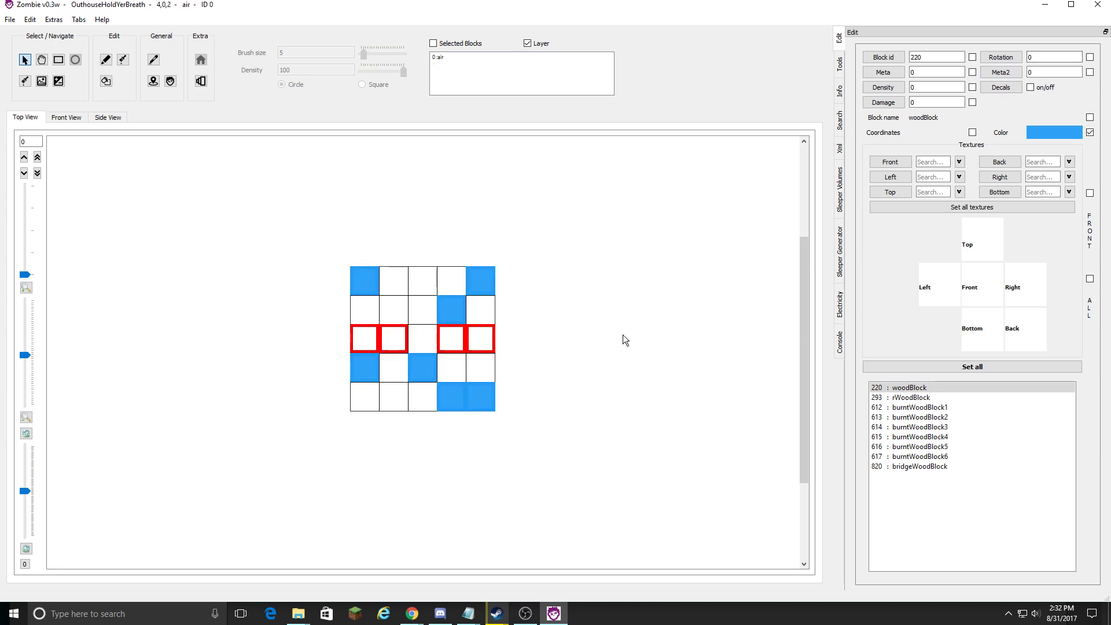
double_click(938, 58)
type("cash")
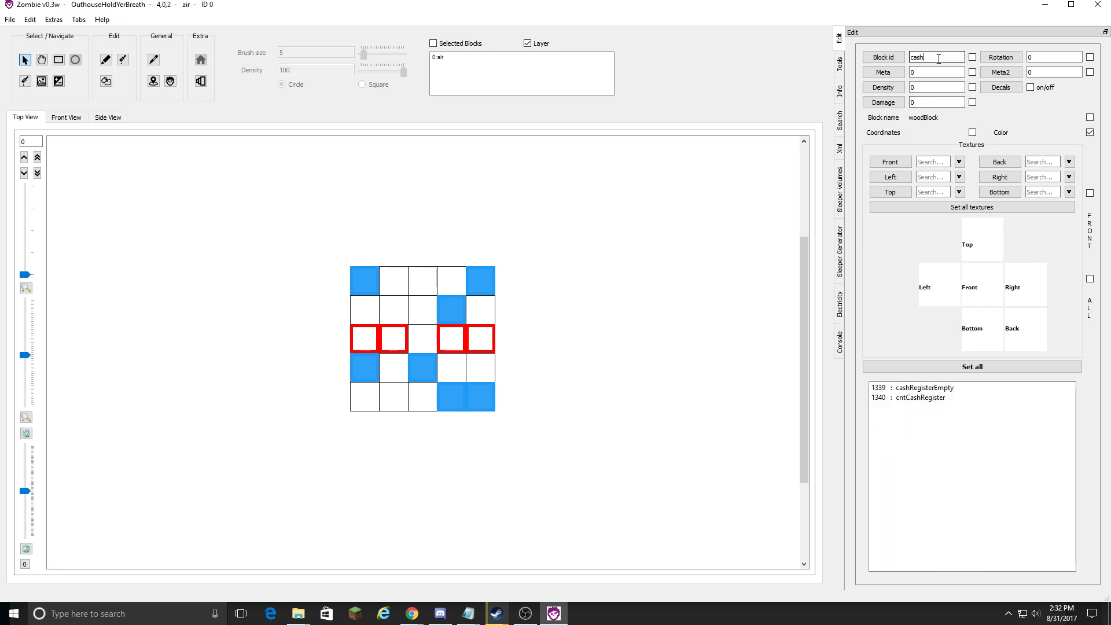
left_click(926, 398)
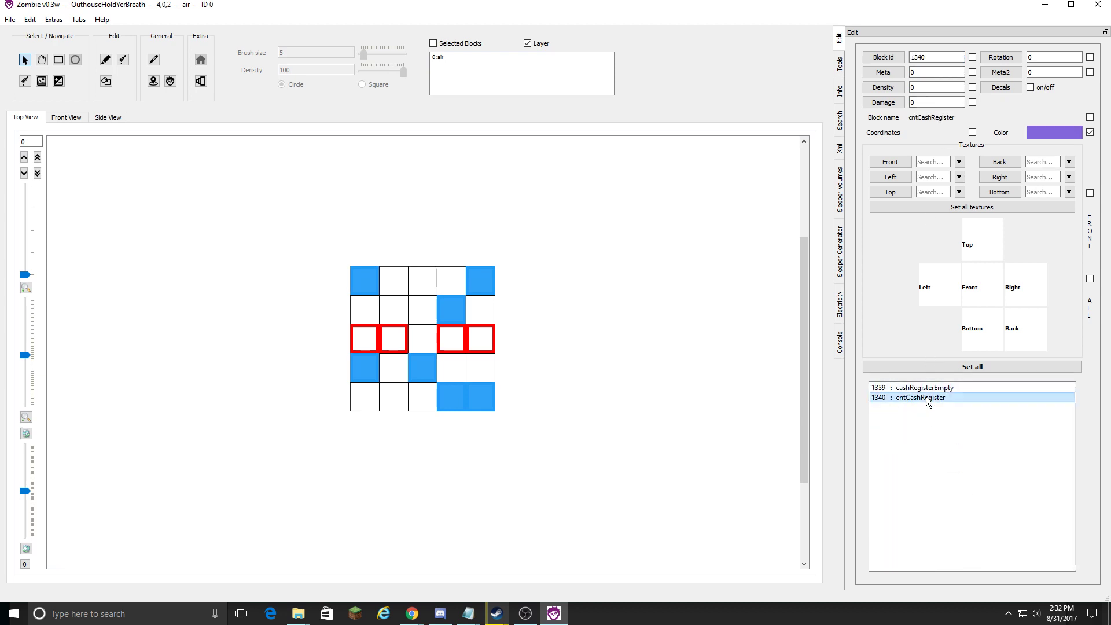
left_click(964, 364)
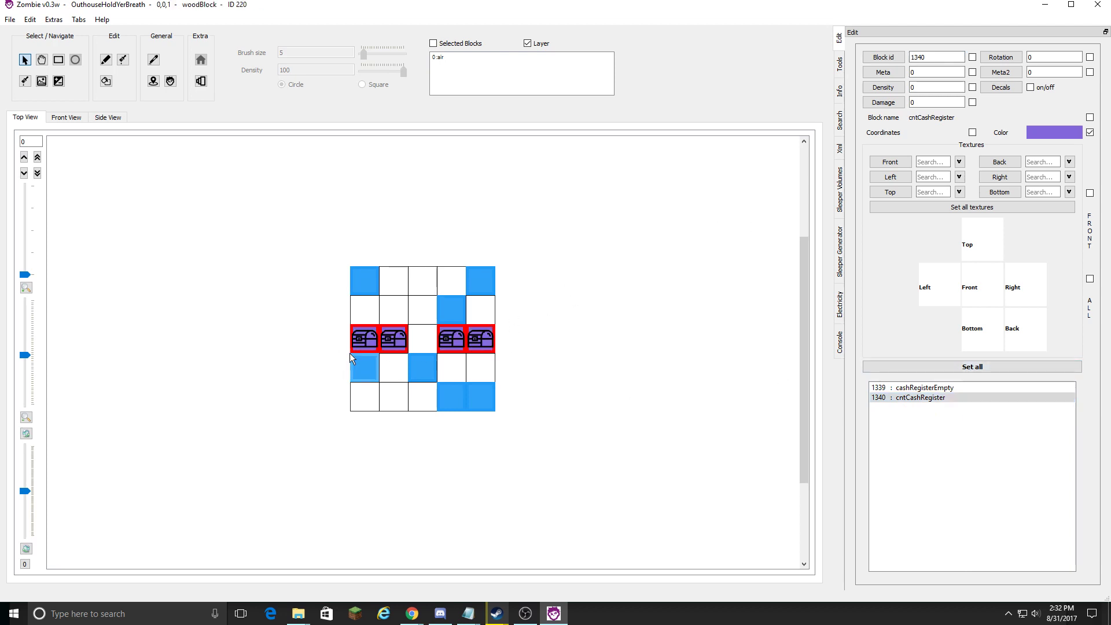
Set the rotation of the four selected cash registers to 2 and display the block information.
left_click(1036, 57)
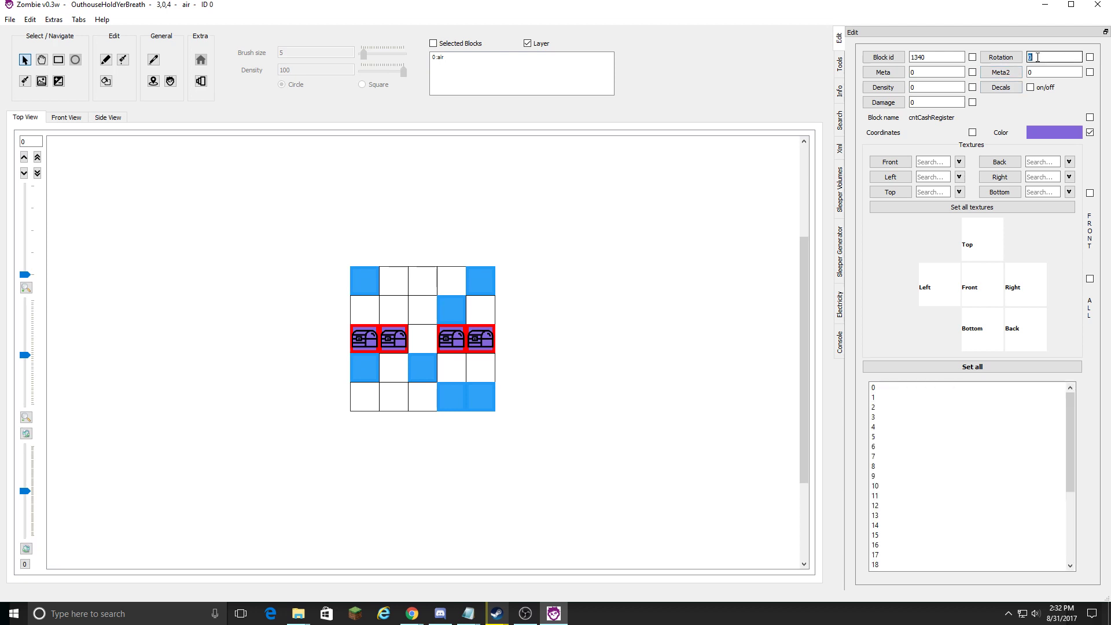
key("BackSpace")
type("2")
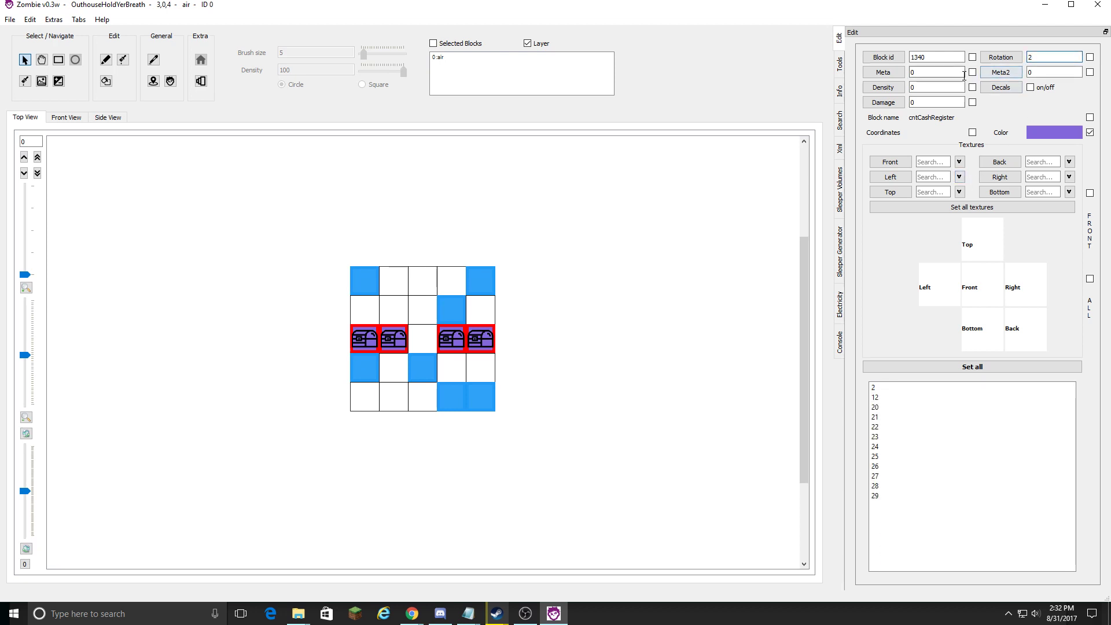
left_click(954, 367)
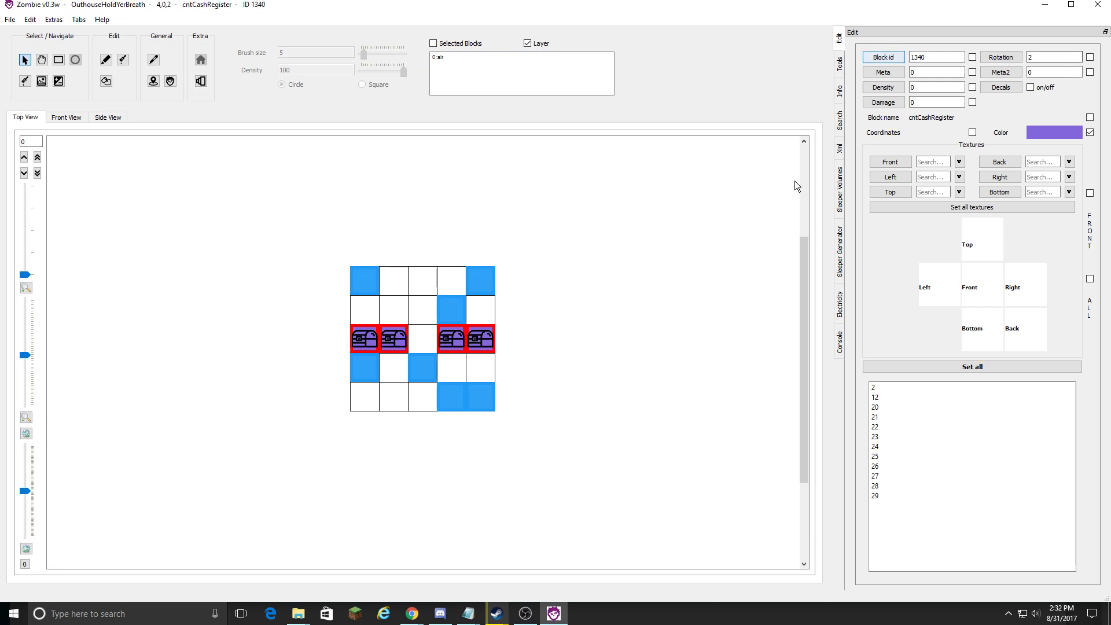
left_click(840, 91)
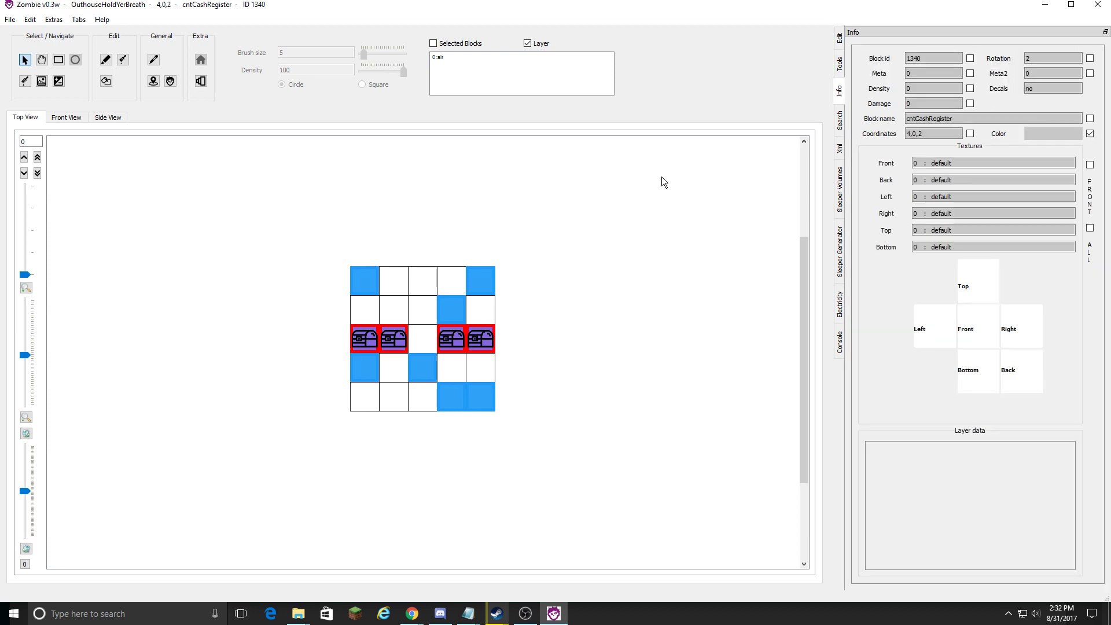
Set the rotation of only the leftmost cash register in the middle row to 4 and check the block information.
left_click(465, 281)
left_click(375, 338)
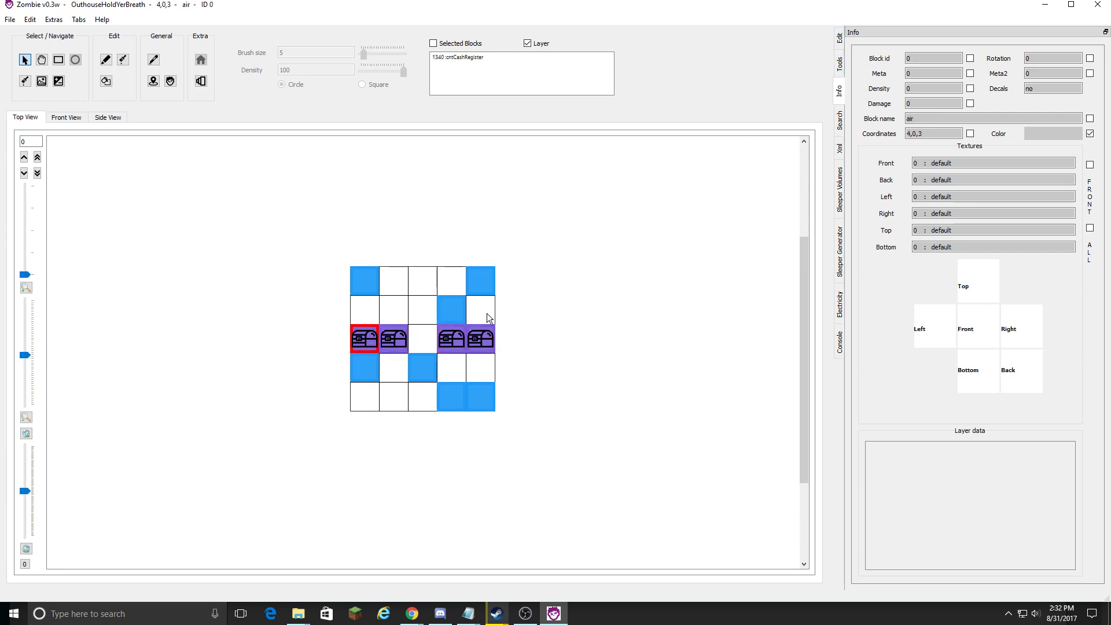
left_click(840, 38)
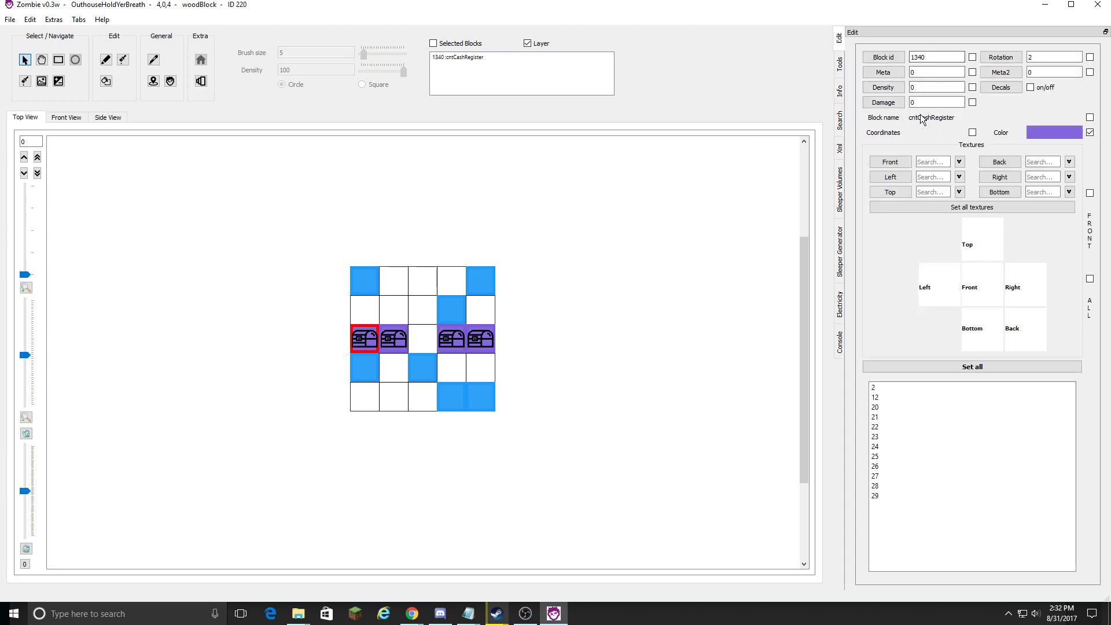
left_click(1049, 56)
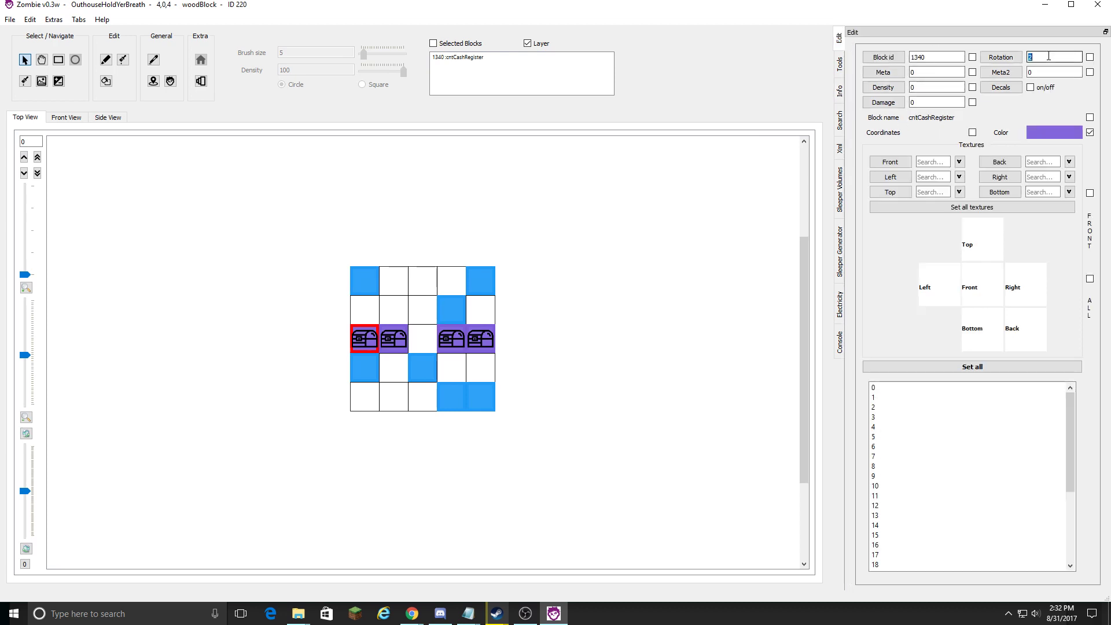
type("4")
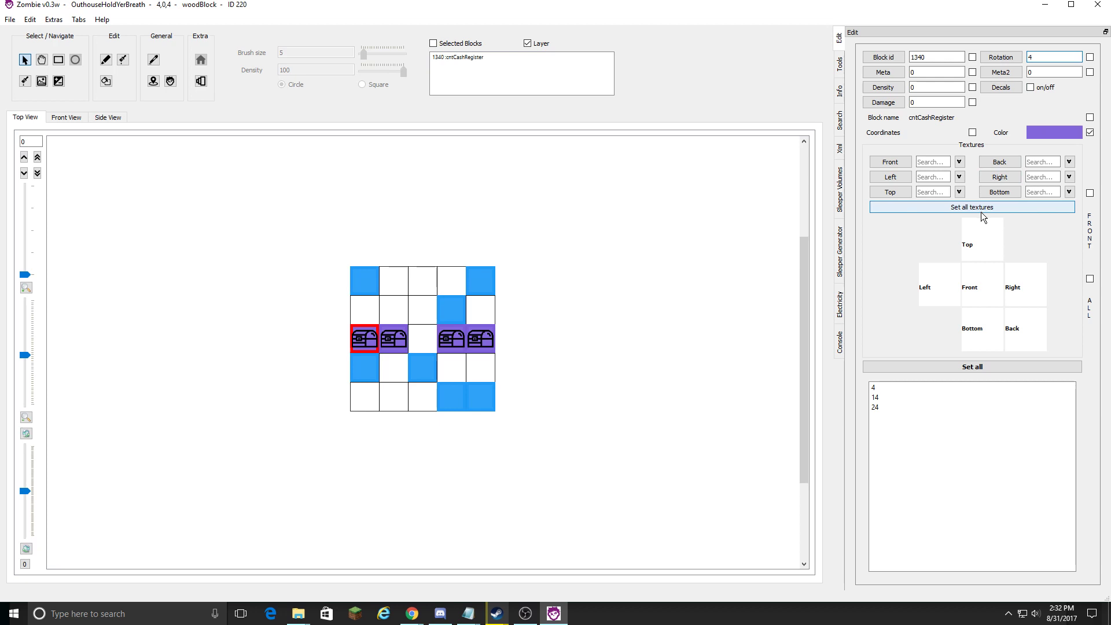
left_click(959, 367)
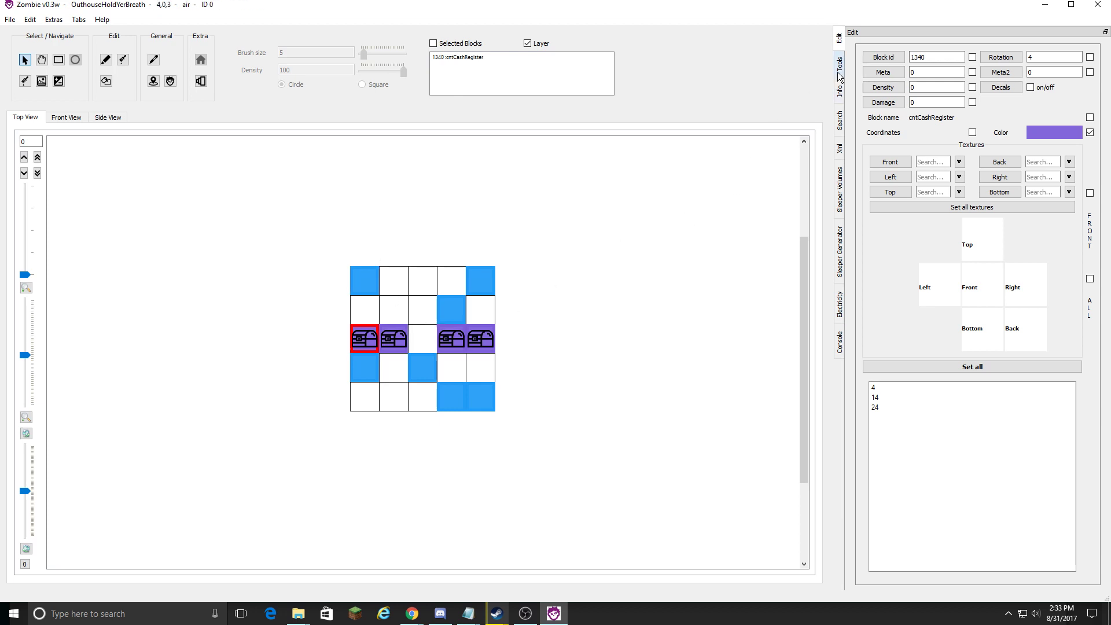
left_click(840, 91)
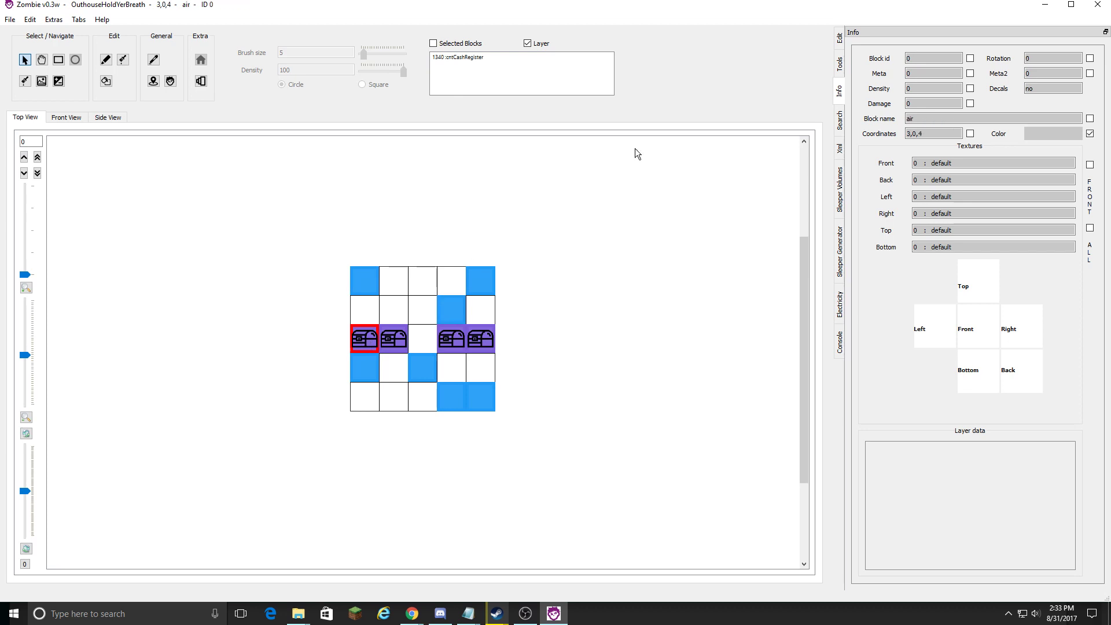
left_click(839, 40)
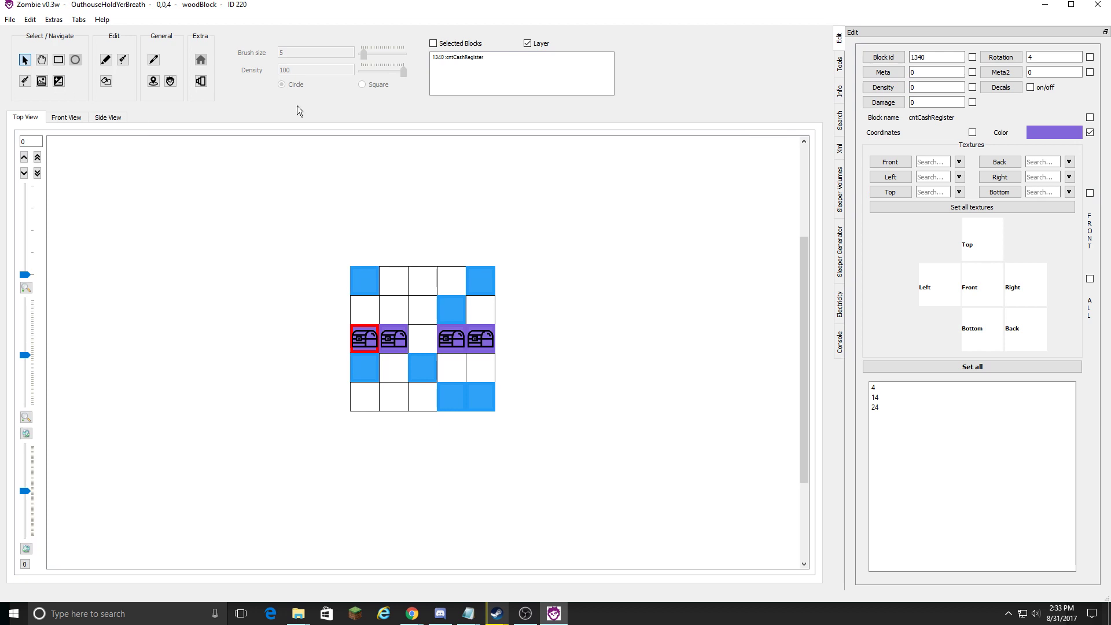
Choose woodBlock (220) as the block to apply.
double_click(929, 58)
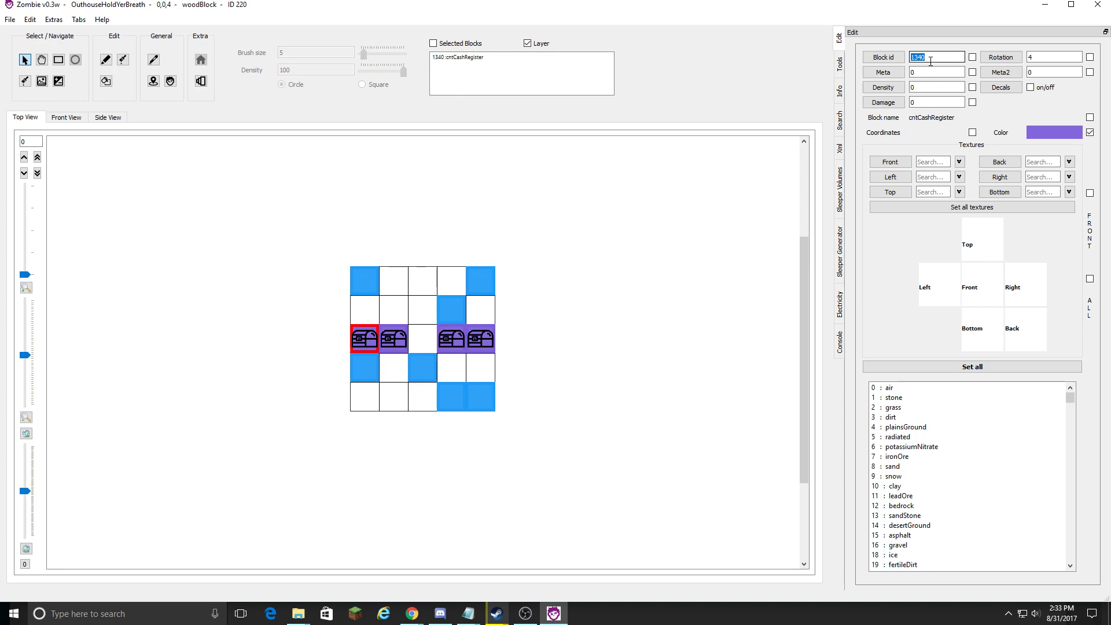
type("woodbl")
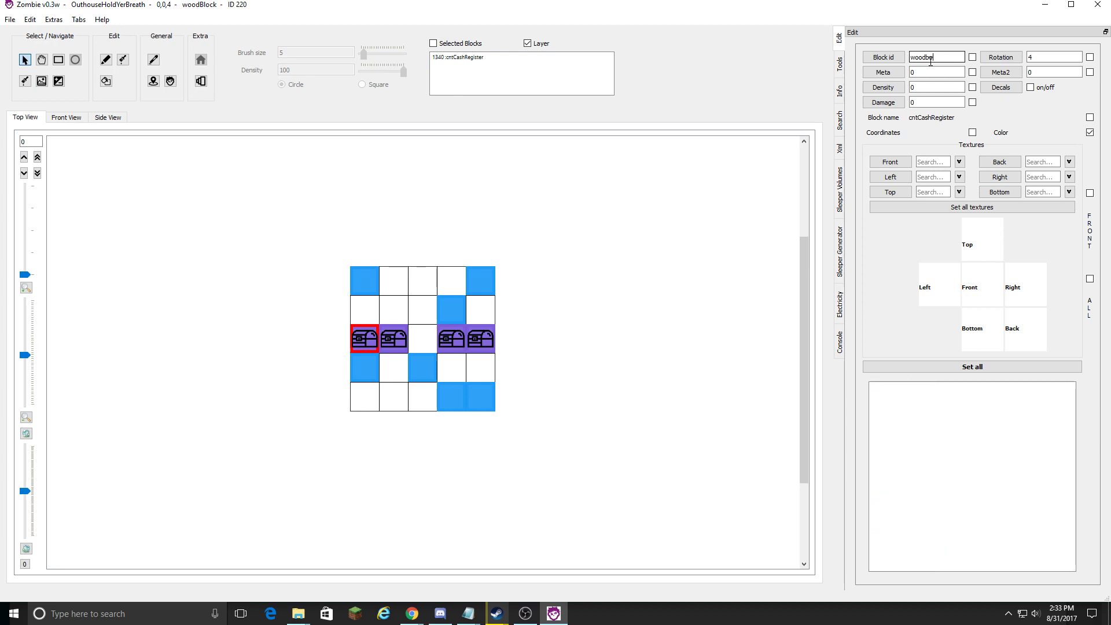
type("o")
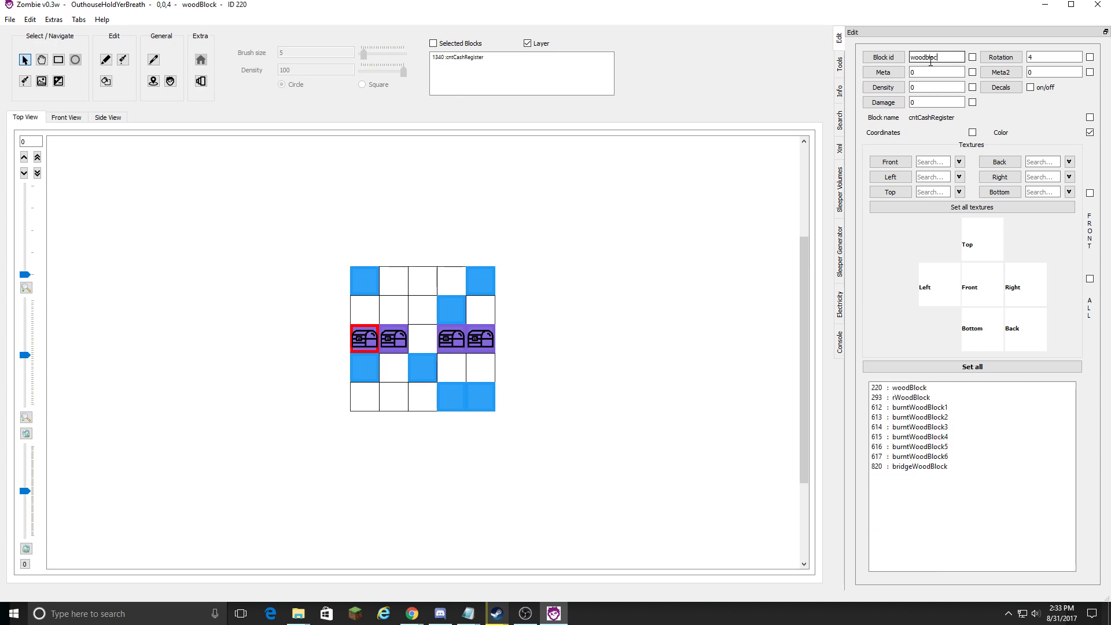
type("c")
left_click(920, 388)
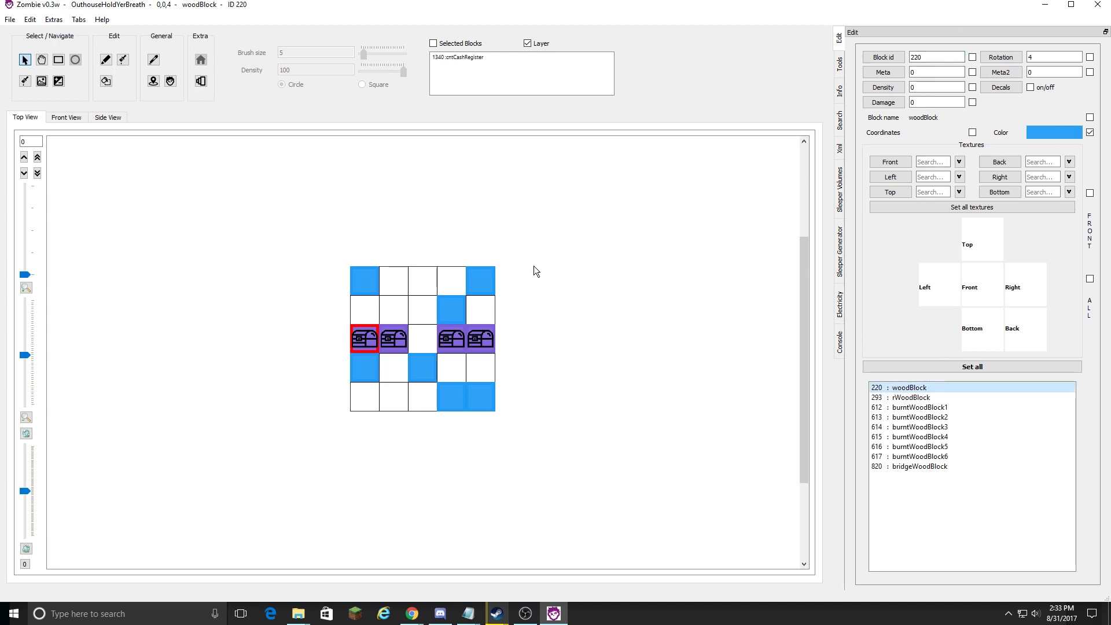
Try multi-selecting individual cells around the grid's upper-left corner.
left_click(358, 308)
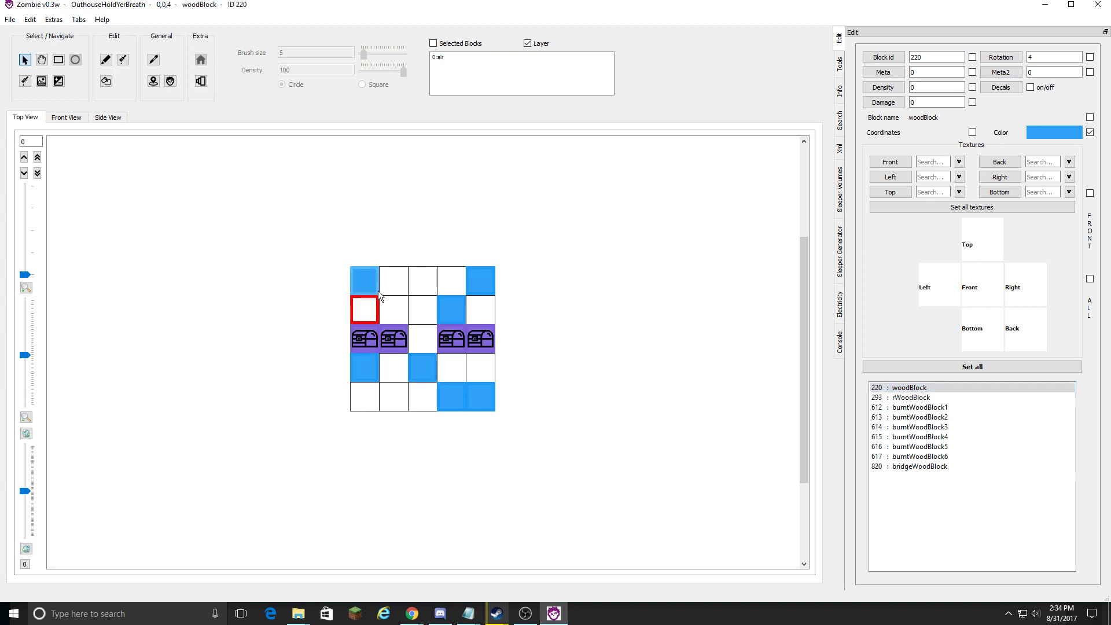
left_click(389, 286, "ctrl")
left_click(371, 283, "ctrl")
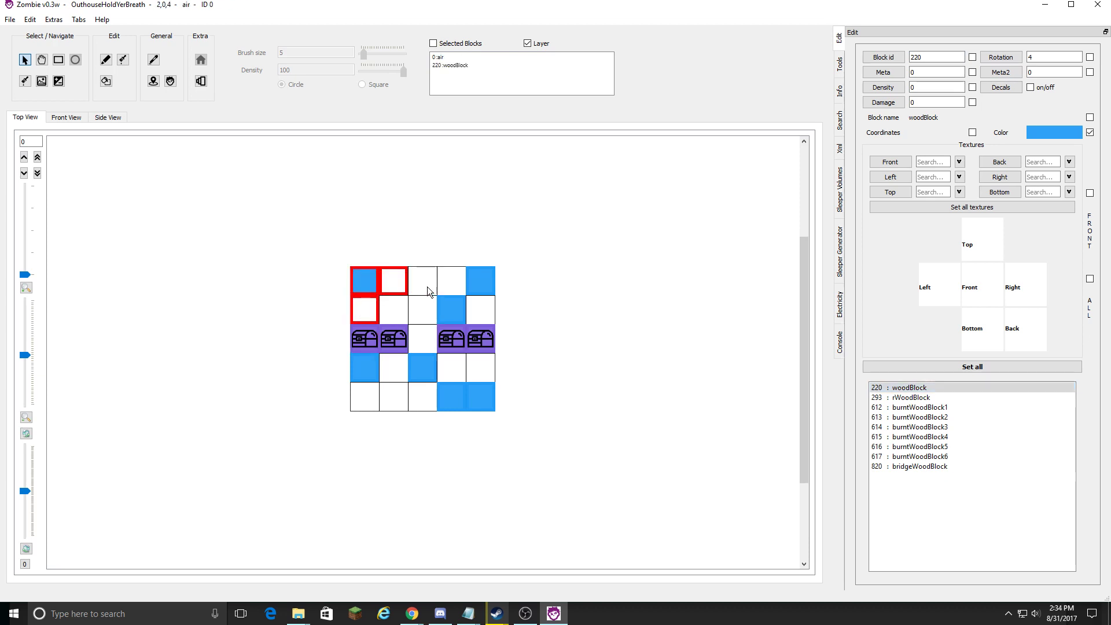
left_click(395, 285)
left_click(442, 283)
left_click(412, 284)
left_click(370, 286, "ctrl")
left_click(399, 315, "shift")
left_click(429, 287, "ctrl")
left_click(366, 285)
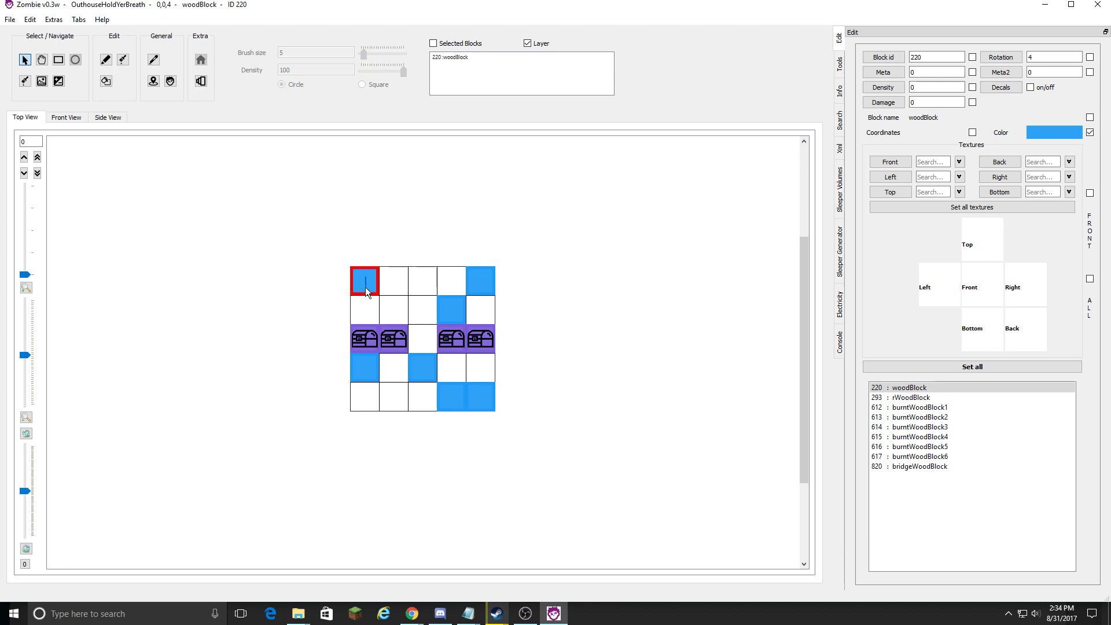
Select the entire 5x5 grid on layer 0 as one area and set every cell to woodBlock, ending with only the top row's middle cell selected.
left_click_drag(366, 288, 481, 398)
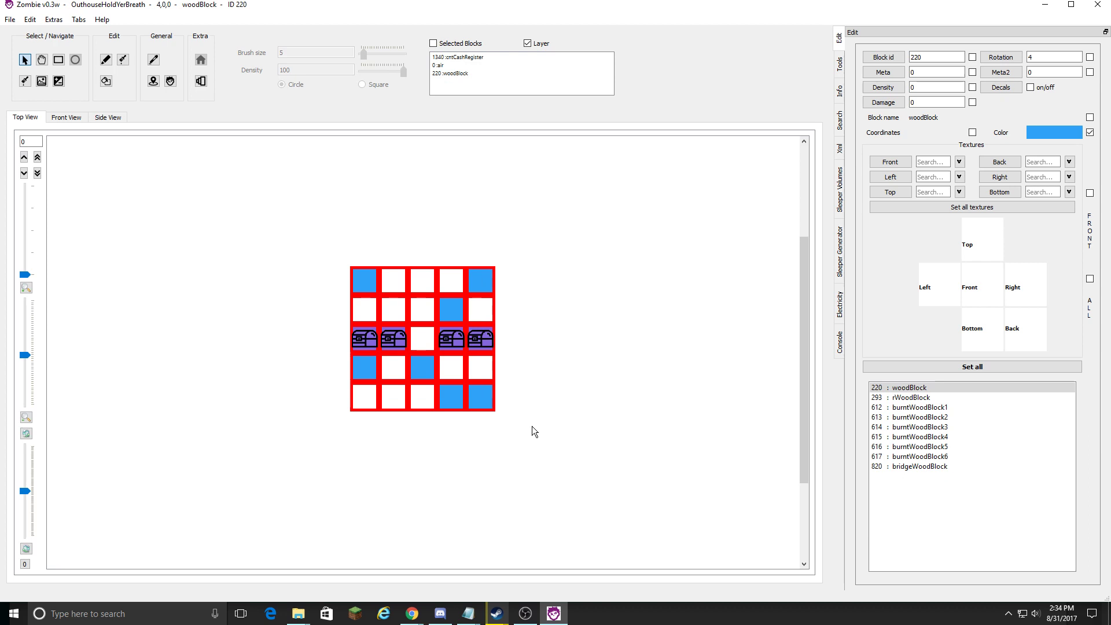
left_click(940, 367)
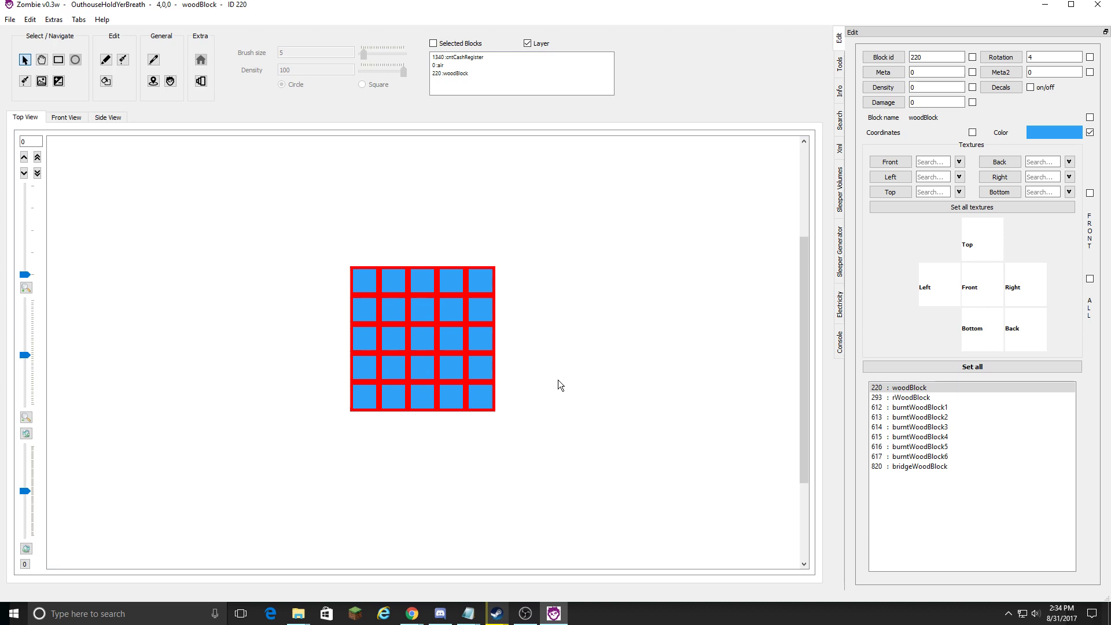
left_click(429, 290)
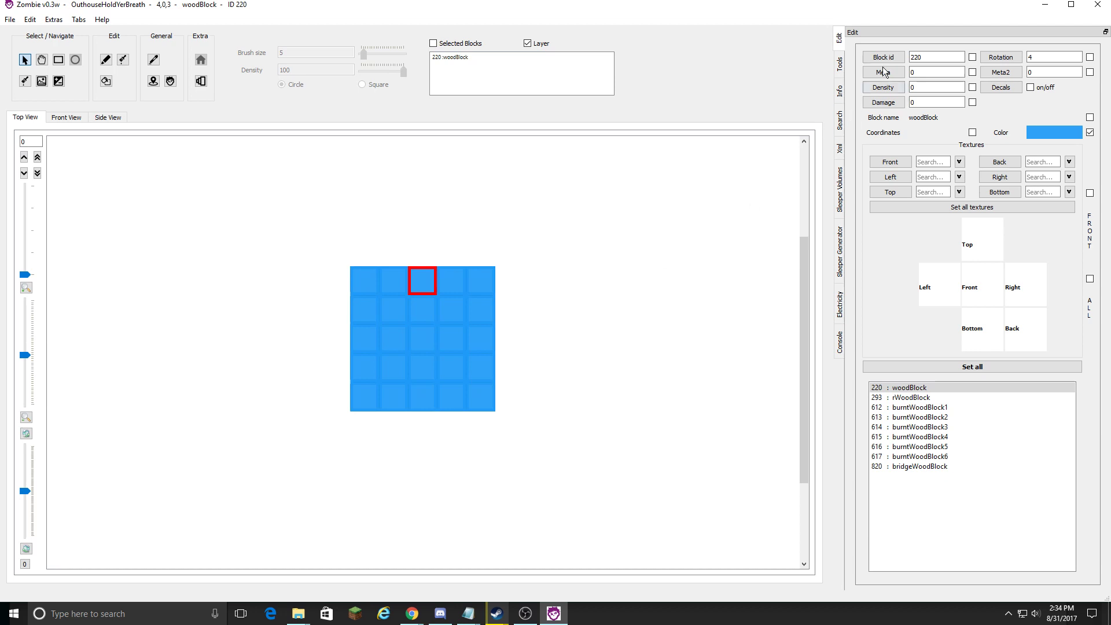
Search for toilet blocks and set the second row's middle cell on layer 0 to cntToilet02 (435).
double_click(944, 57)
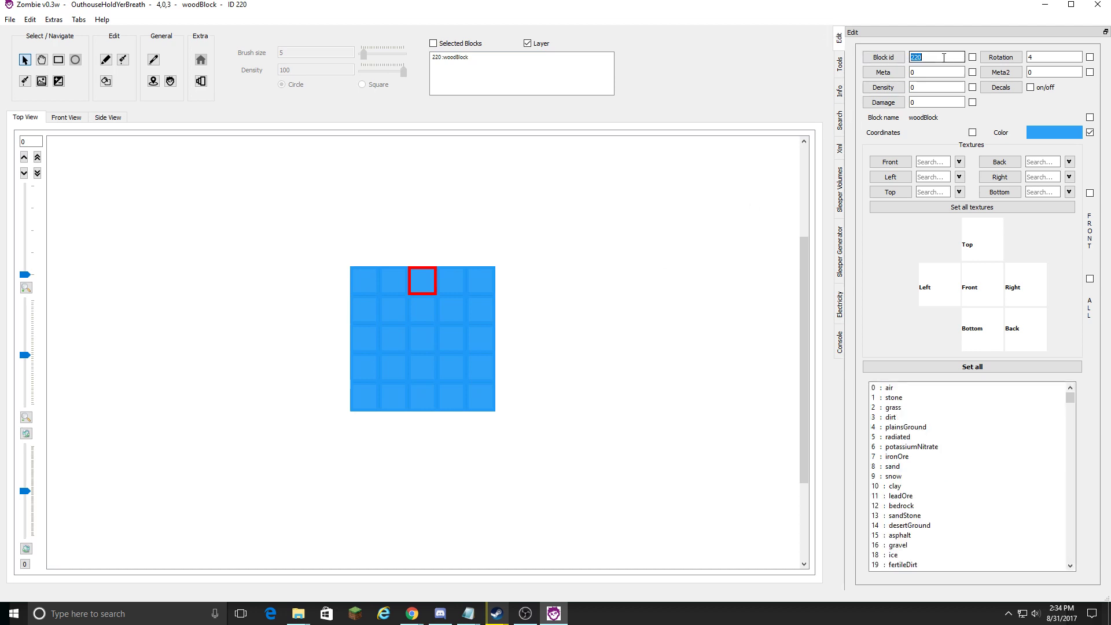
type("cash")
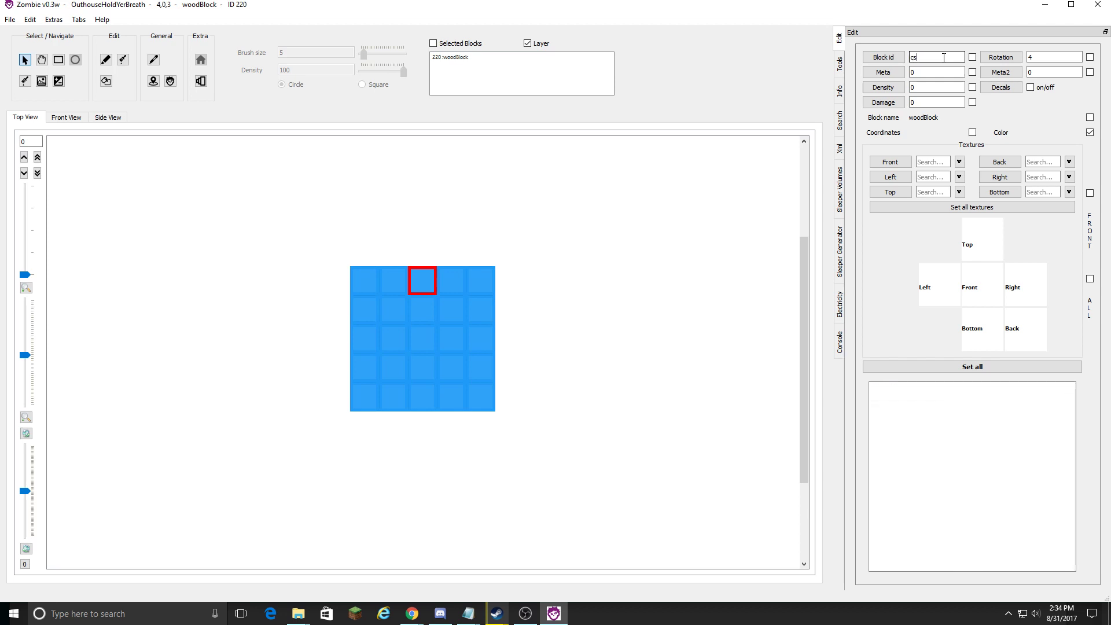
key("BackSpace")
key("BackSpace")
key("BackSpace")
key("BackSpace")
type("toil")
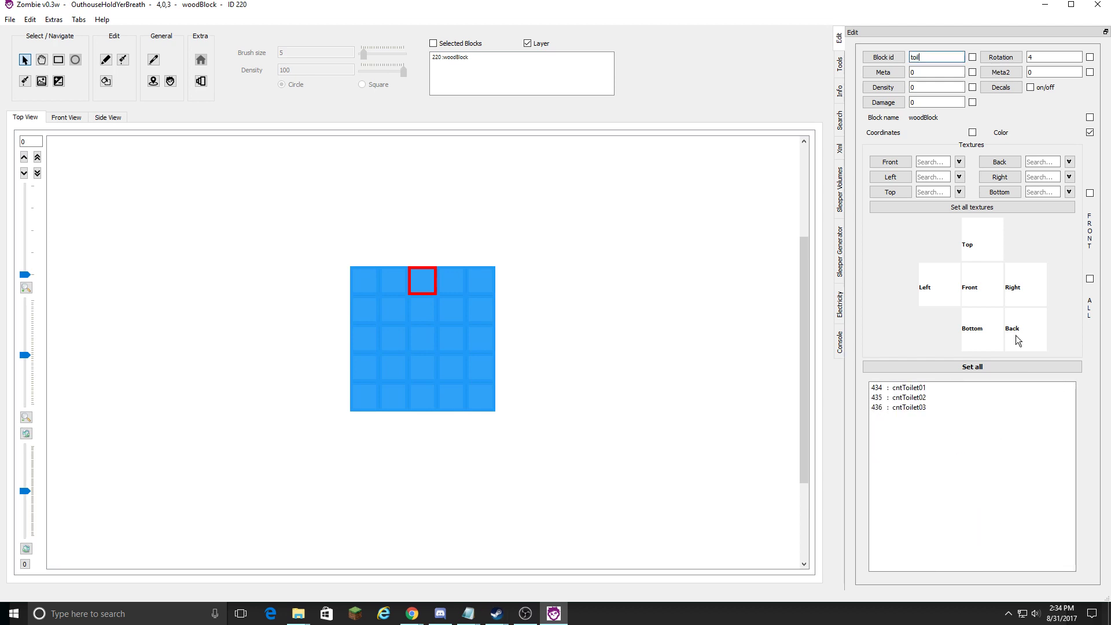
left_click(926, 397)
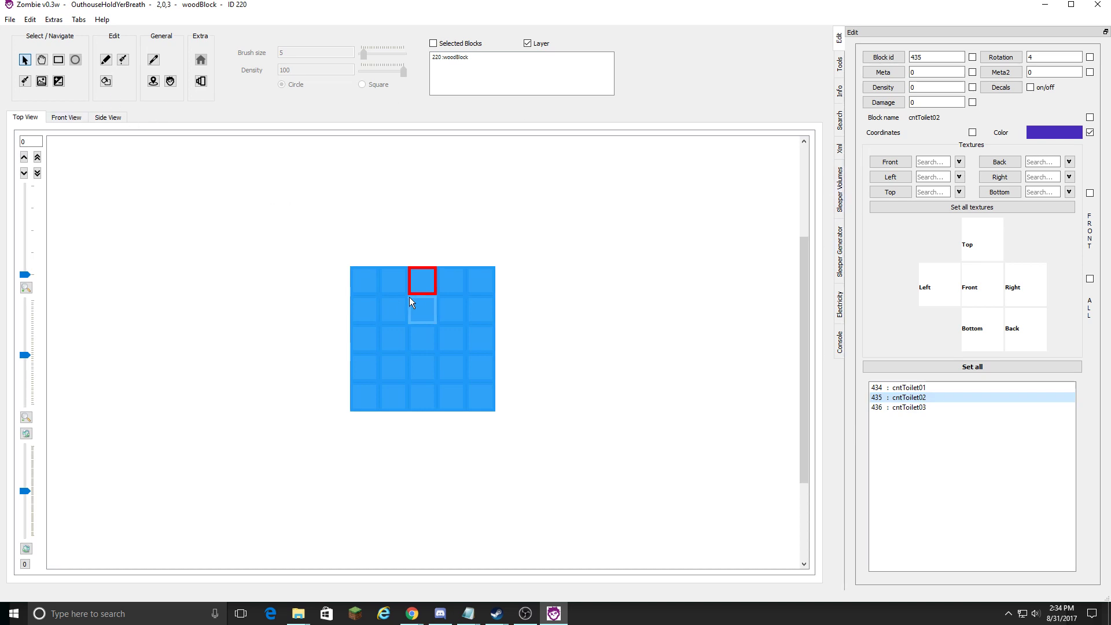
left_click(389, 309)
left_click(429, 317)
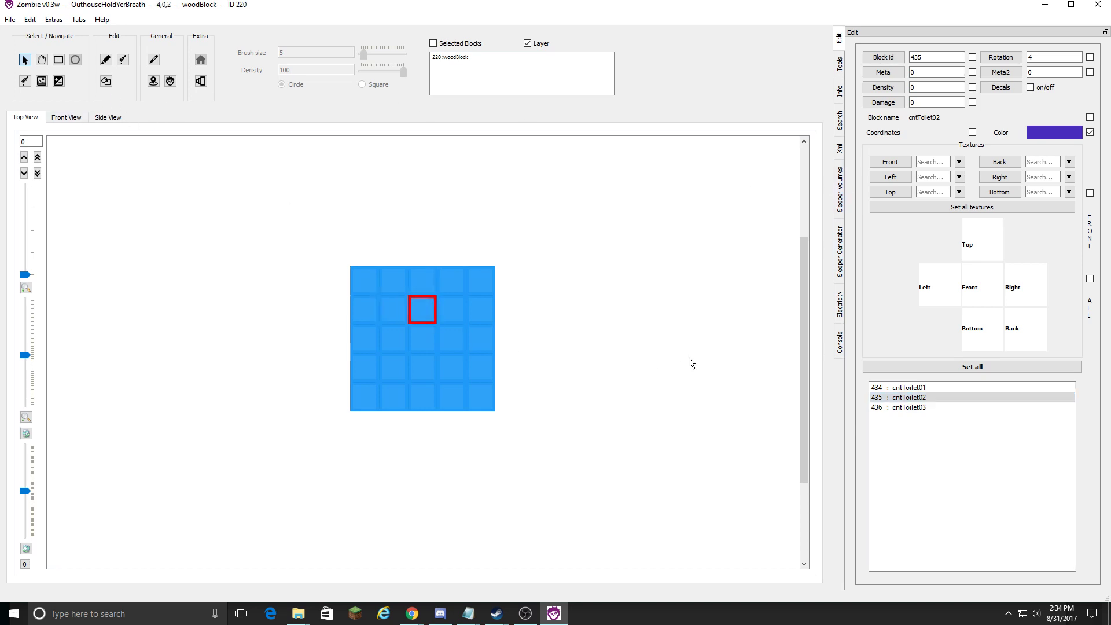
left_click(946, 370)
Choose woodBlock (220) as the block again and apply it to the leftmost cell of the fourth row.
left_click(941, 56)
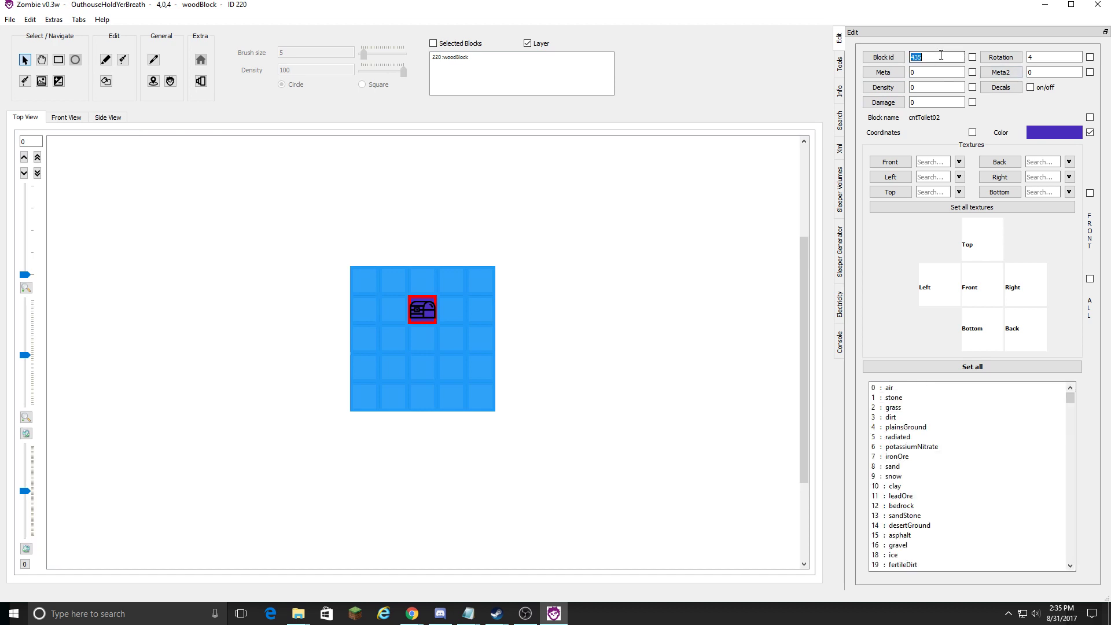
type("wood")
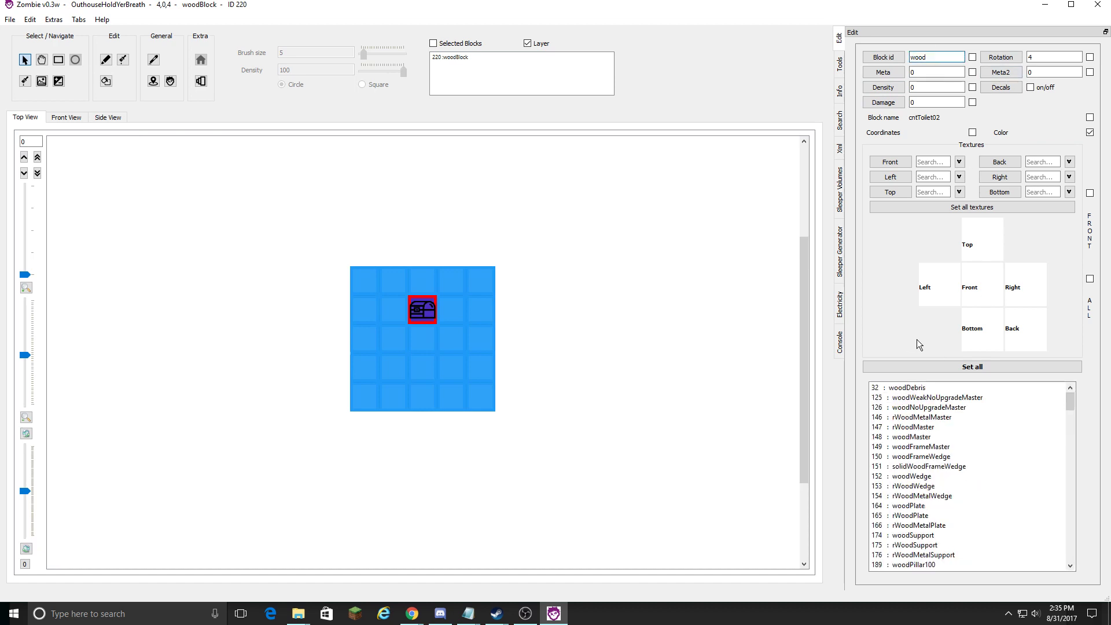
type("Block")
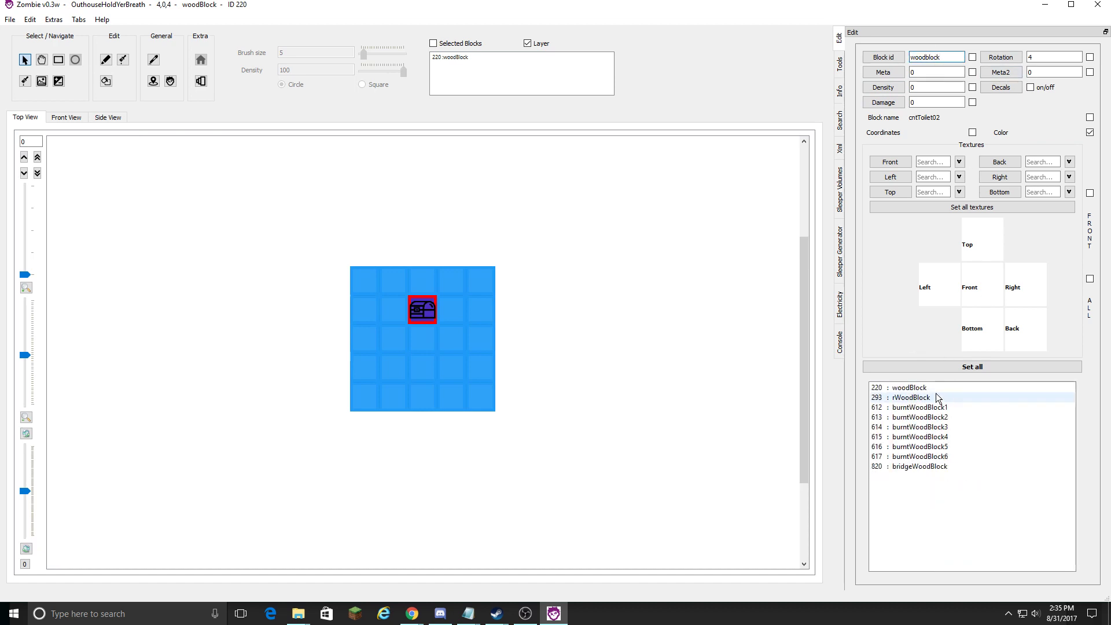
left_click(890, 387)
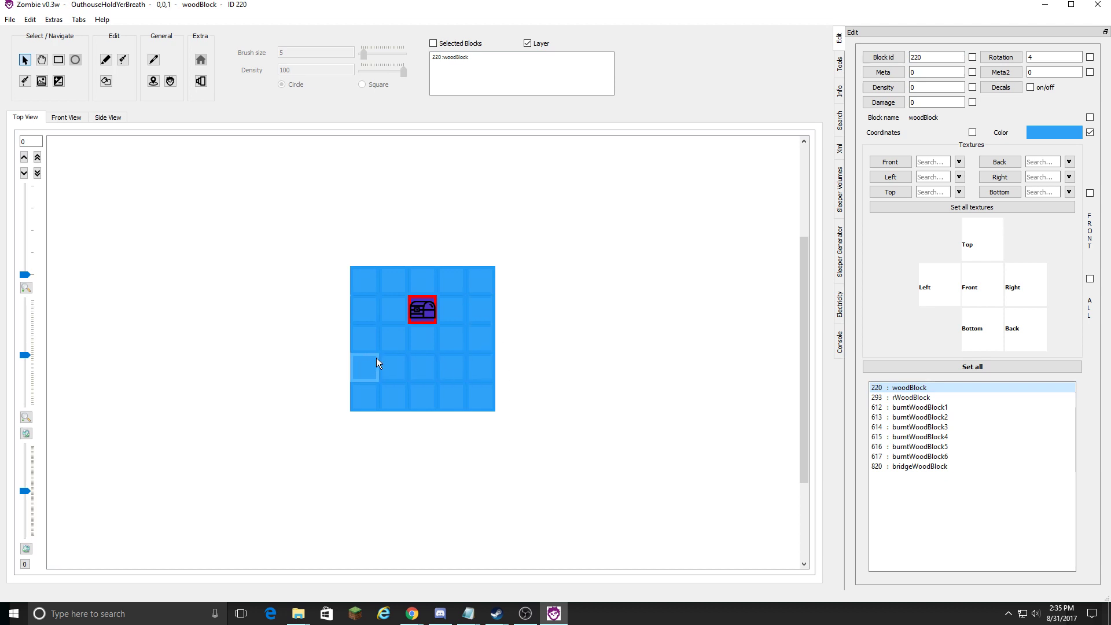
left_click(377, 363)
left_click(923, 368)
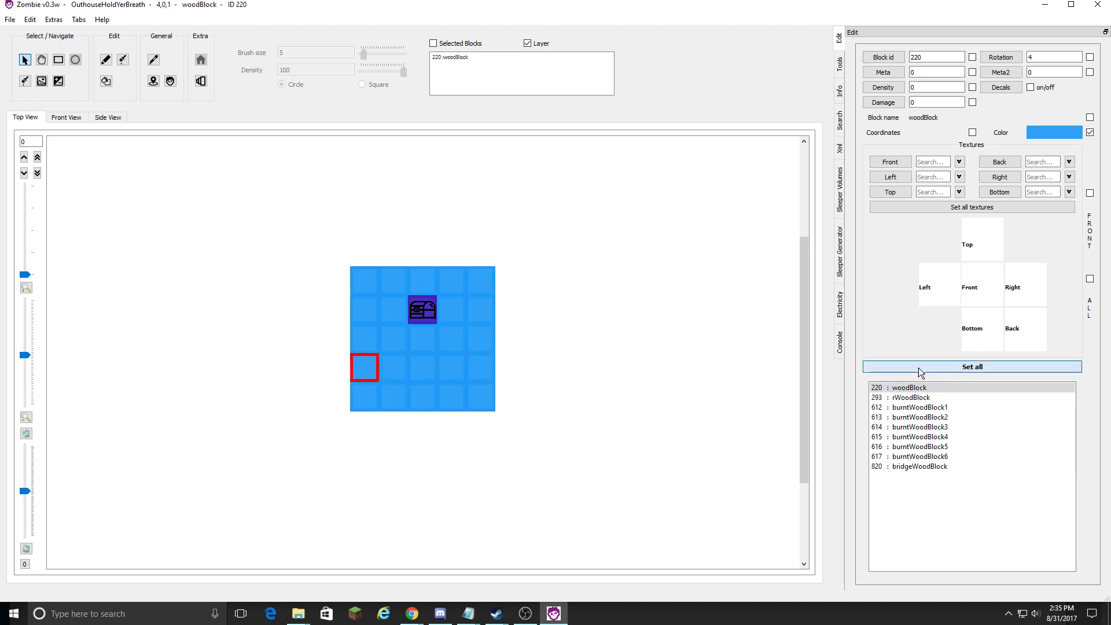
left_click(448, 362)
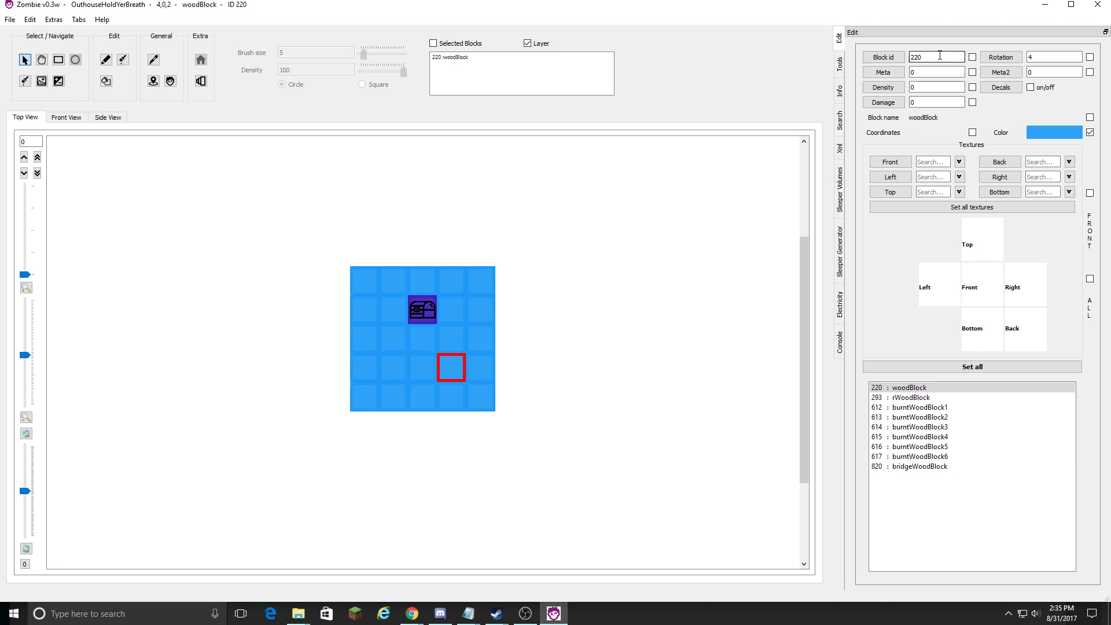
Try copying the toilet block to the second cell of the fourth row, and undo back to an all-woodBlock grid.
left_click(418, 315)
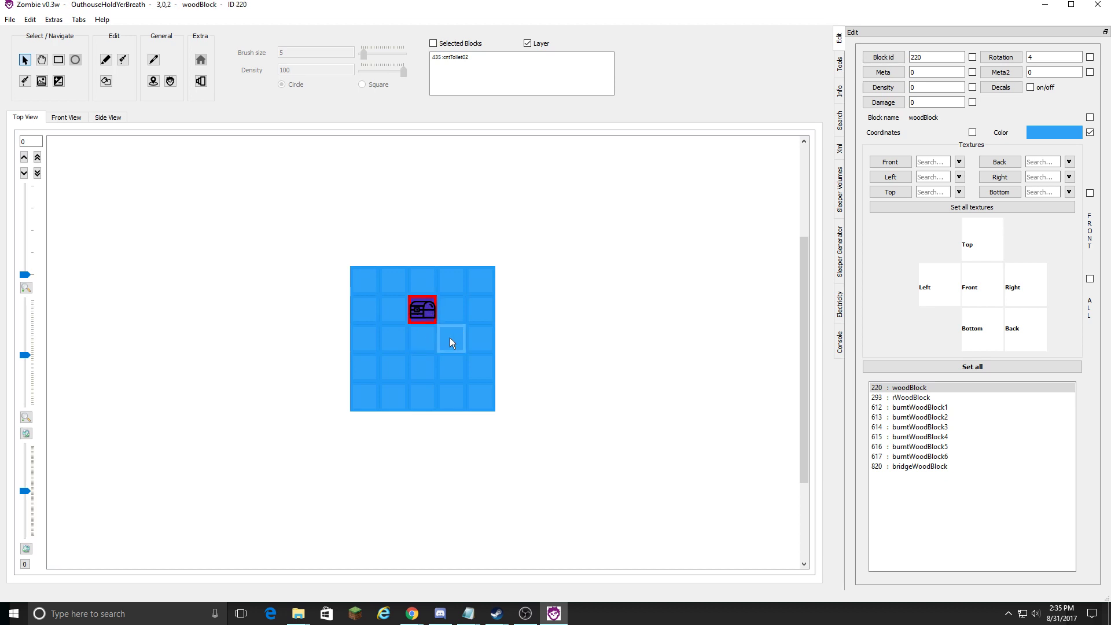
left_click(396, 372)
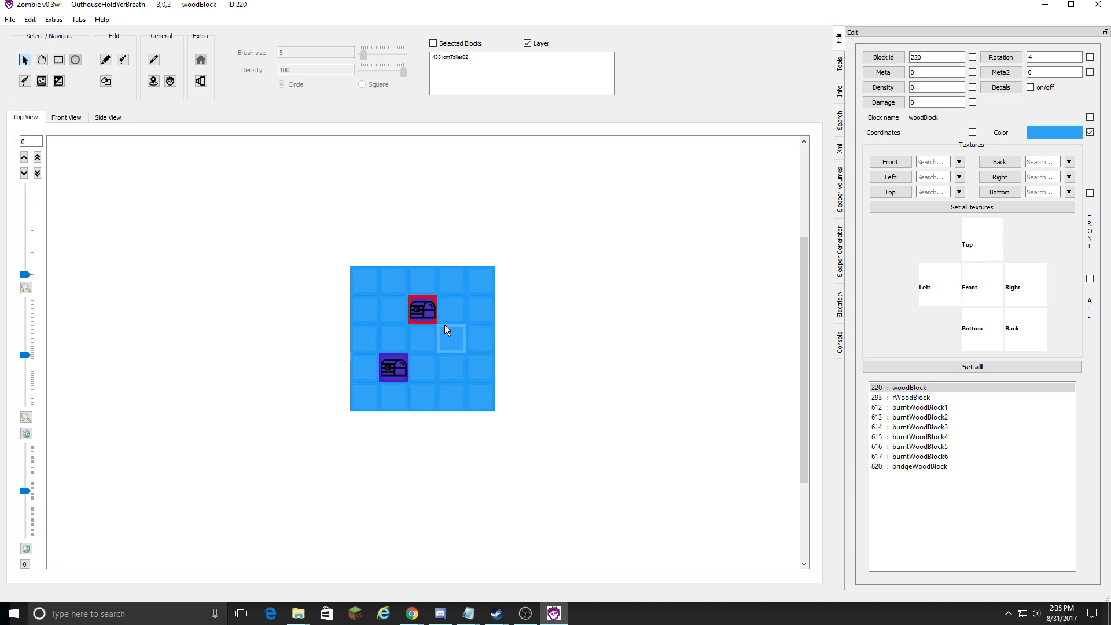
key("ctrl+z")
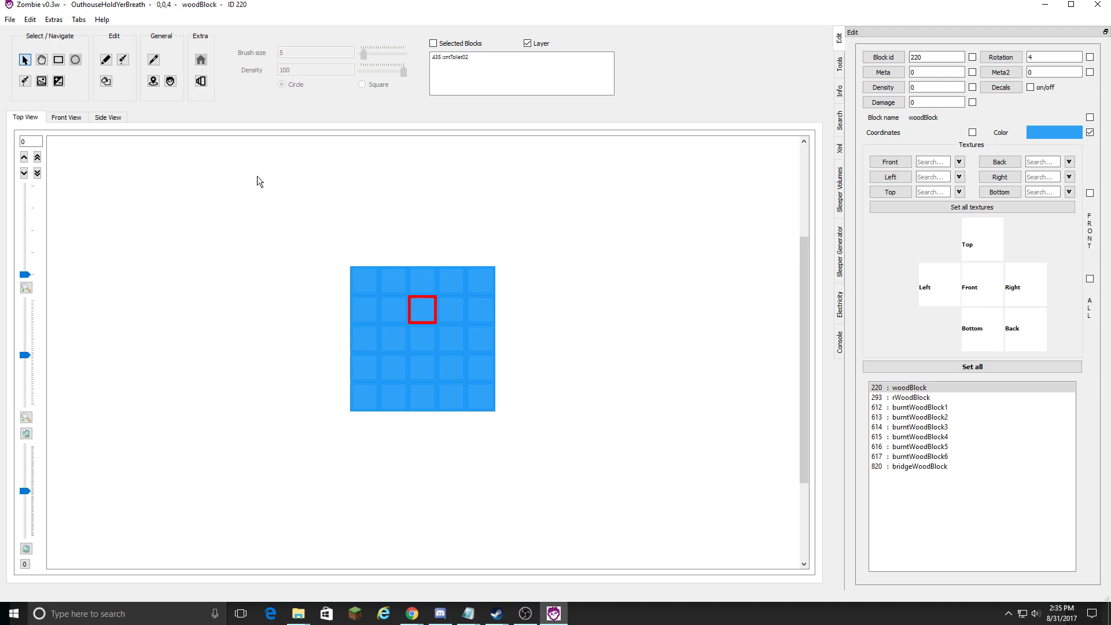
Select the entire 5x5 grid on layer 0 as one area.
left_click(357, 280)
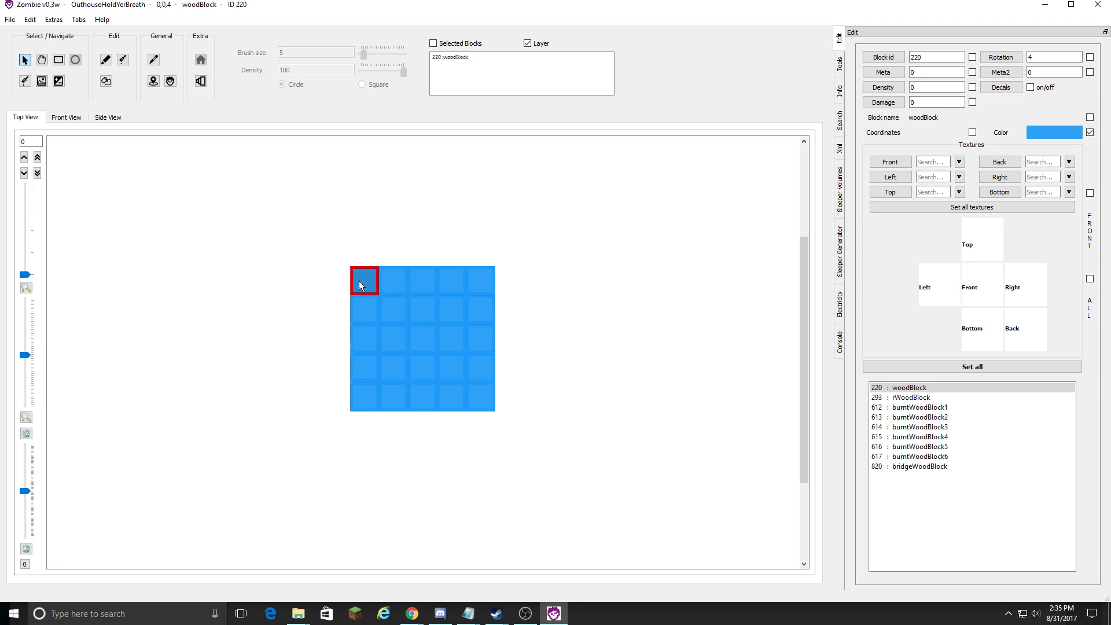
left_click(398, 307)
left_click_drag(366, 276, 483, 399)
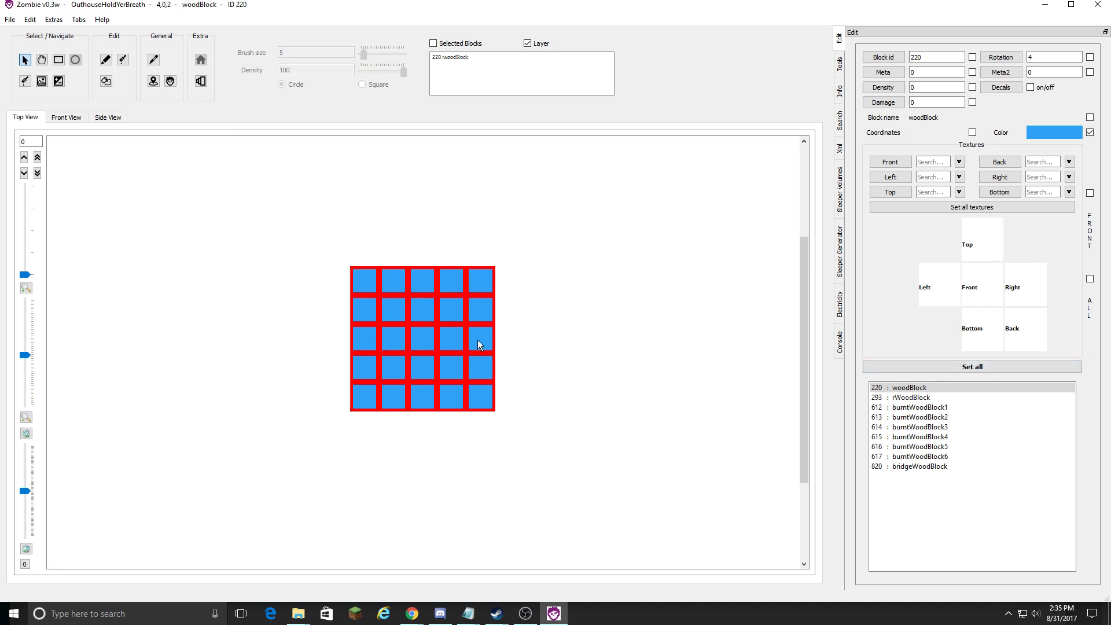
Paint woodBlock diagonally across the layer 0 grid, from its upper-left corner to its lower-right corner.
left_click(109, 62)
left_click(372, 282)
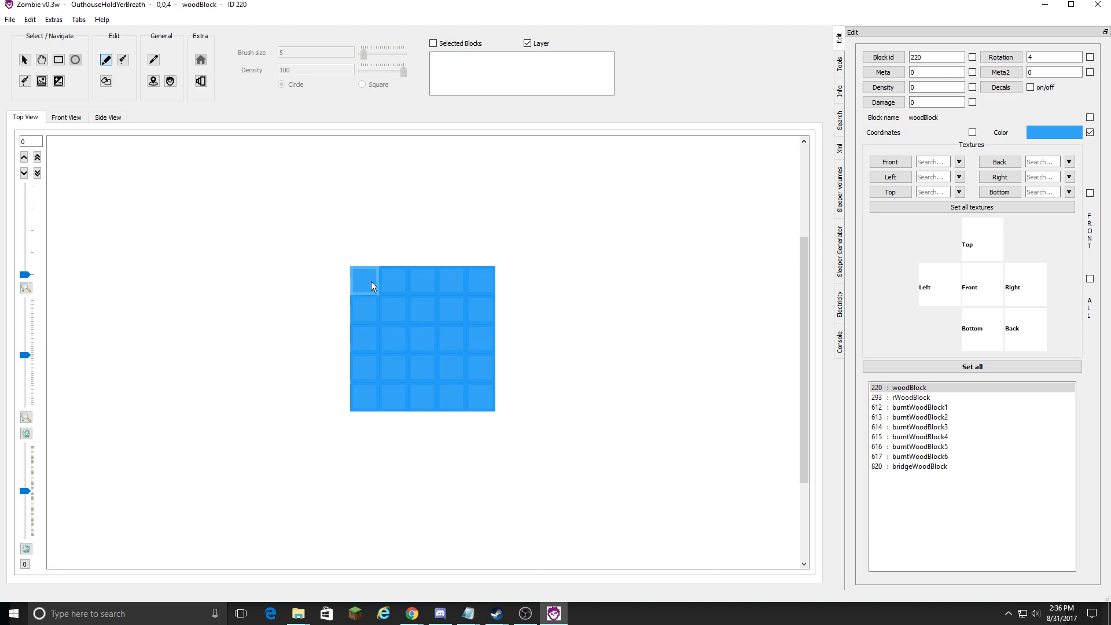
left_click_drag(363, 277, 483, 388)
On layer 1, select a 4x4 rectangular outline from the grid's upper-left corner and set it to woodBlock.
left_click(23, 157)
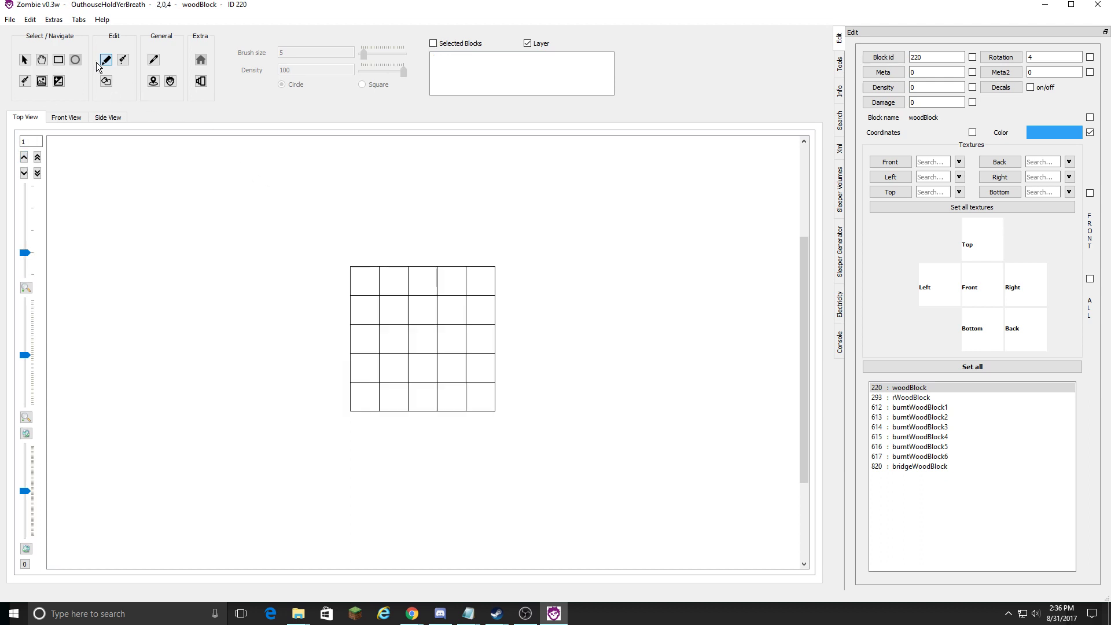
left_click(58, 63)
left_click(25, 62)
left_click(58, 60)
left_click_drag(368, 288, 493, 412)
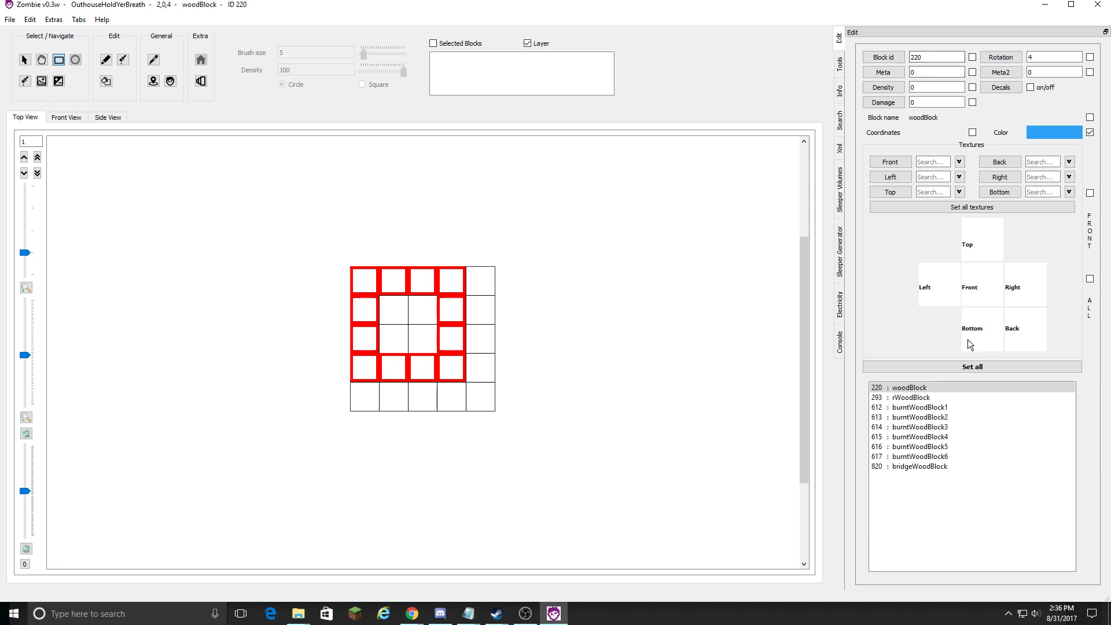
left_click(967, 368)
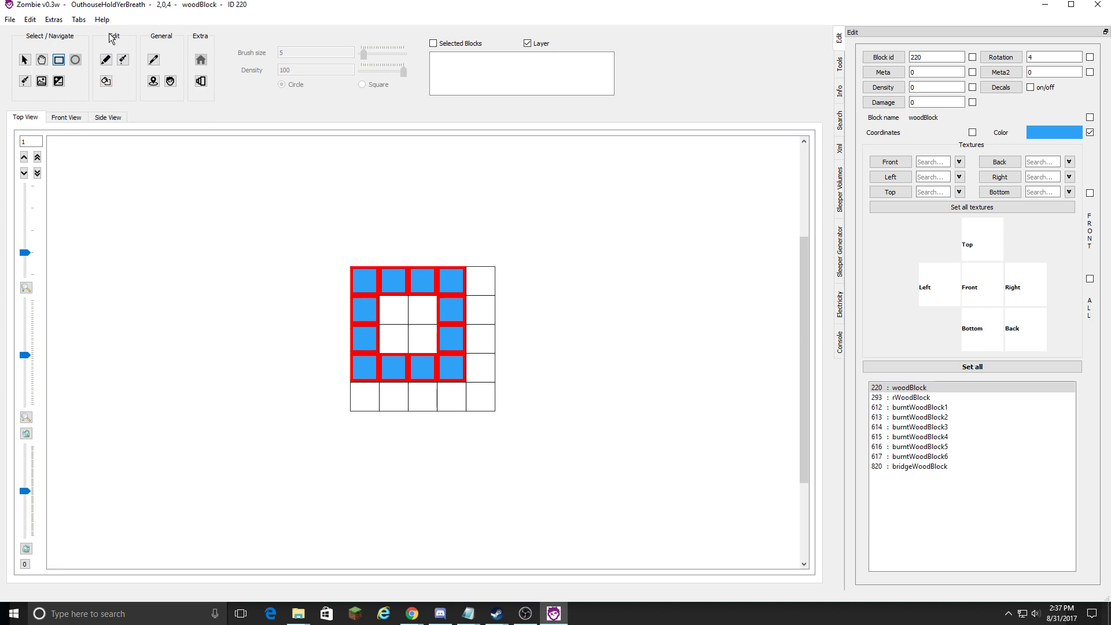
Try filling the area inside the outline and the area outside it with woodBlock, undoing each fill.
left_click(106, 85)
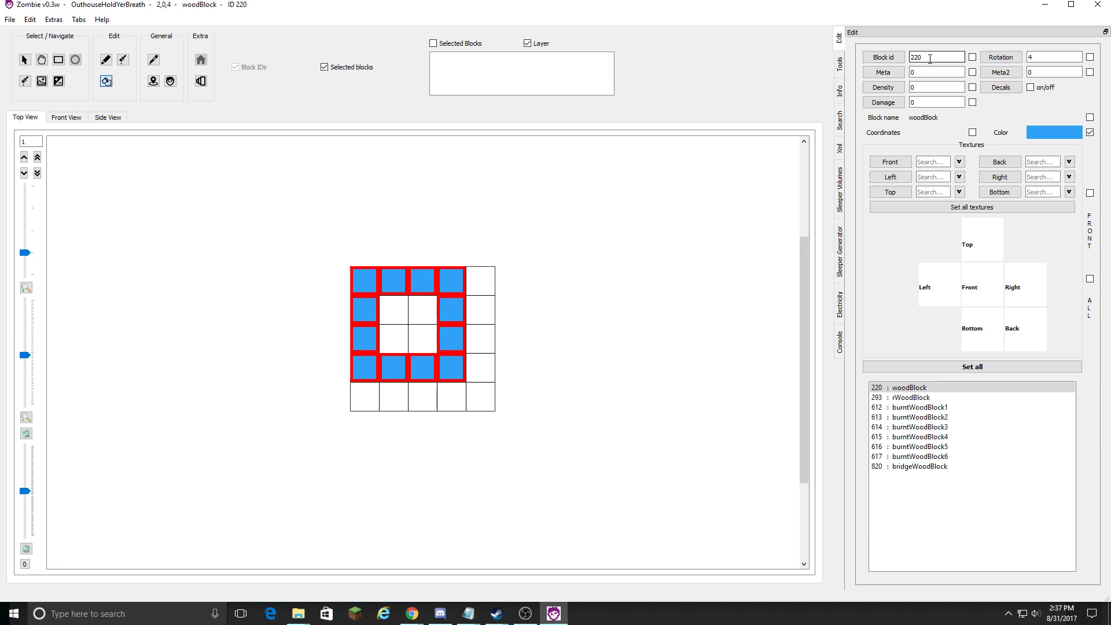
left_click(401, 315)
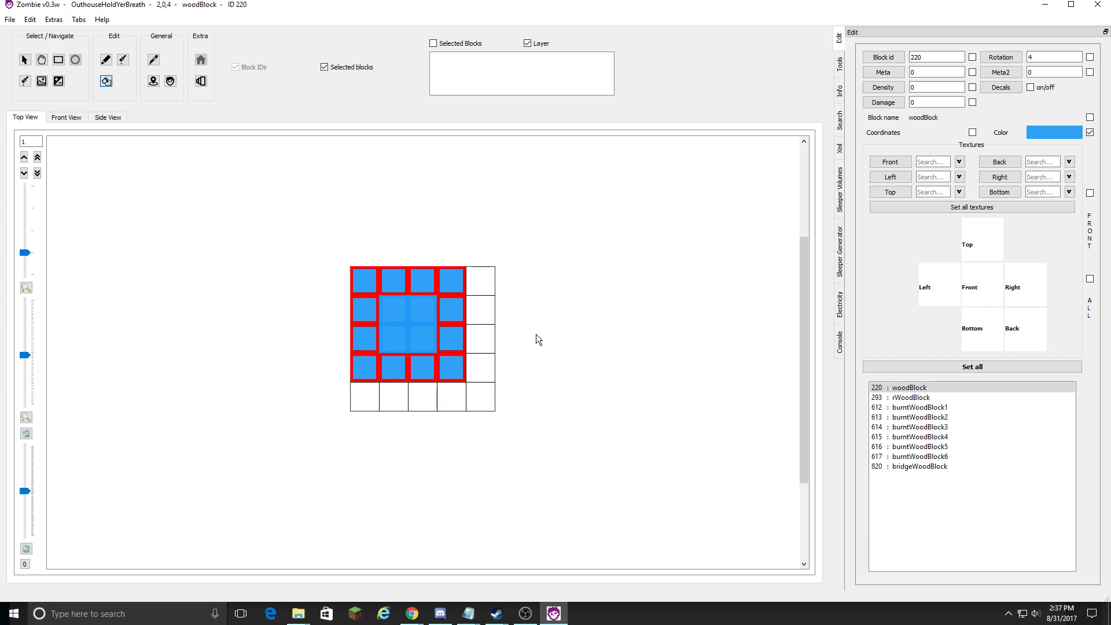
left_click(30, 20)
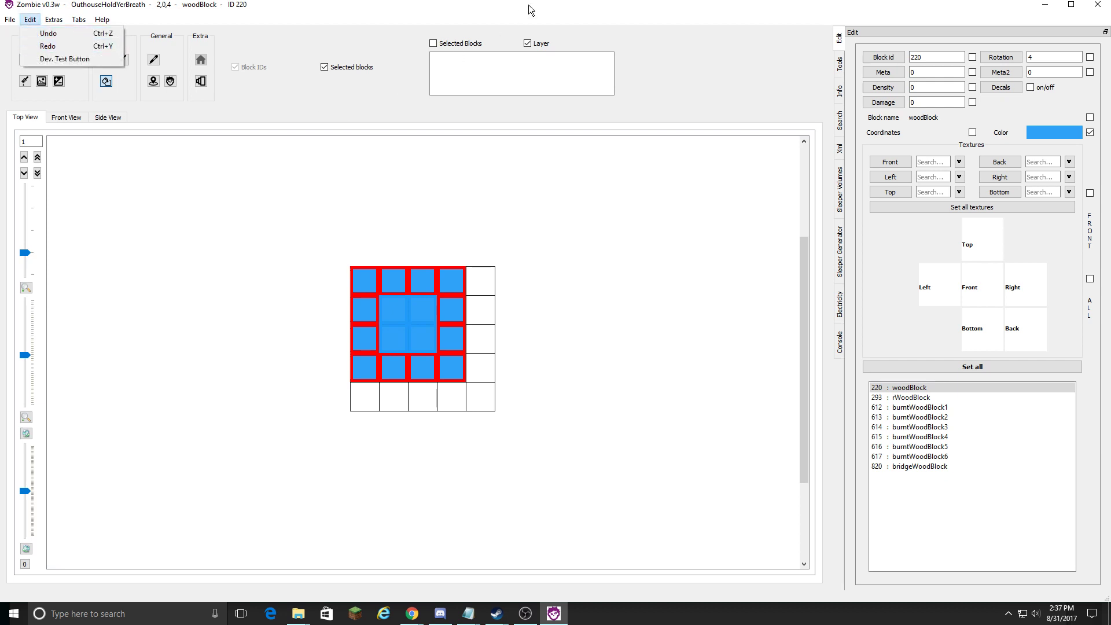
left_click(498, 153)
key("Delete")
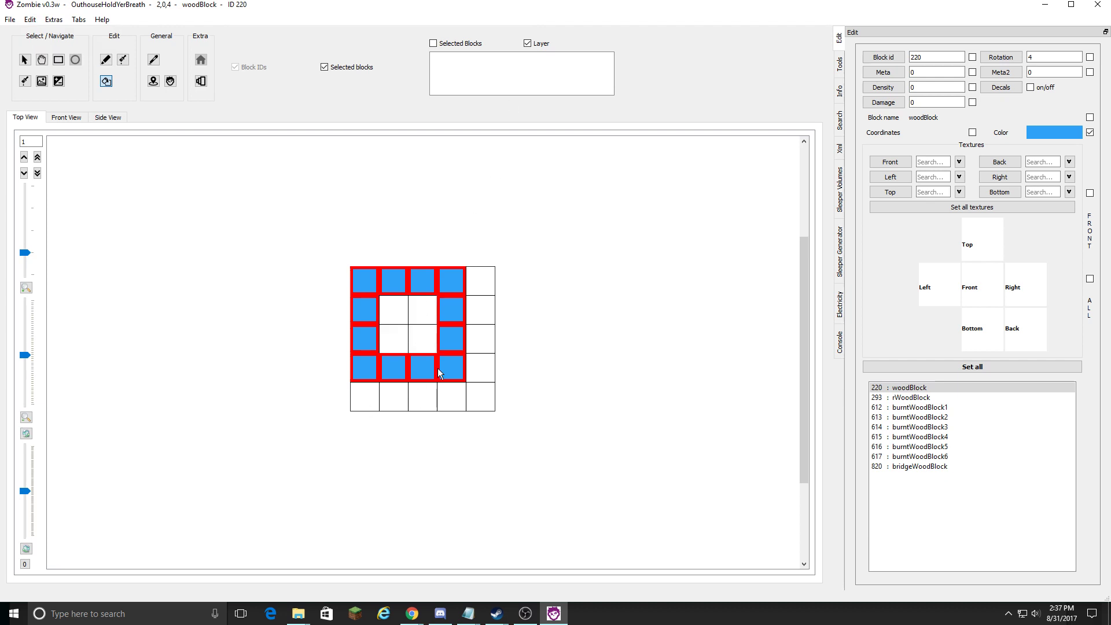
left_click(481, 290)
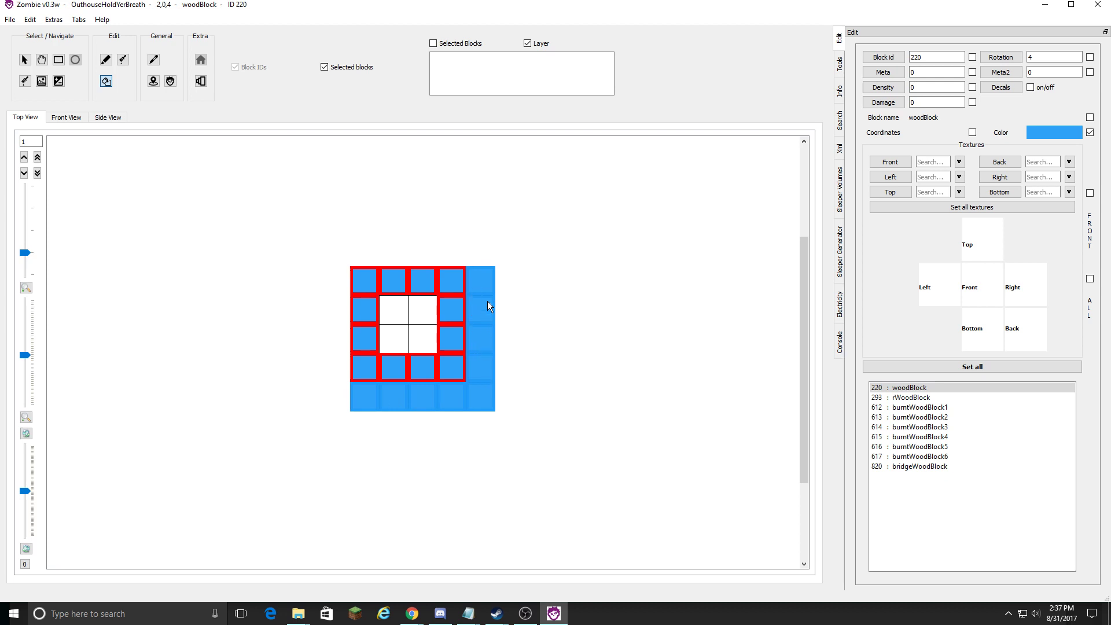
left_click(359, 382)
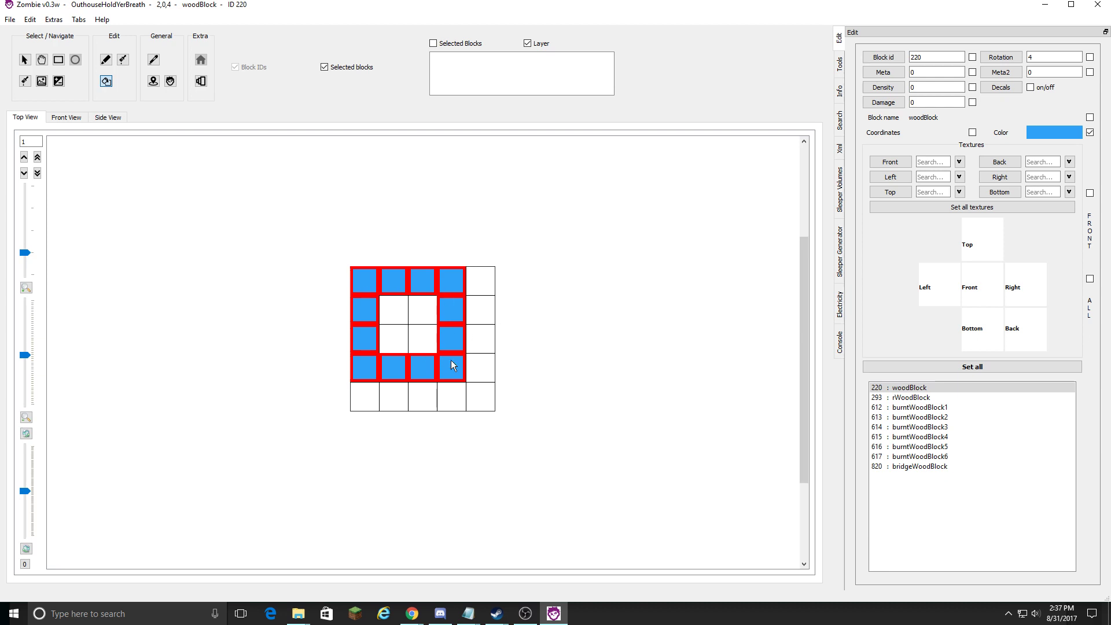
Build a woodBlock ring around the 5x5 grid's edge on layer 1, painting in the right-hand column, and check layer 0 beneath.
left_click(59, 59)
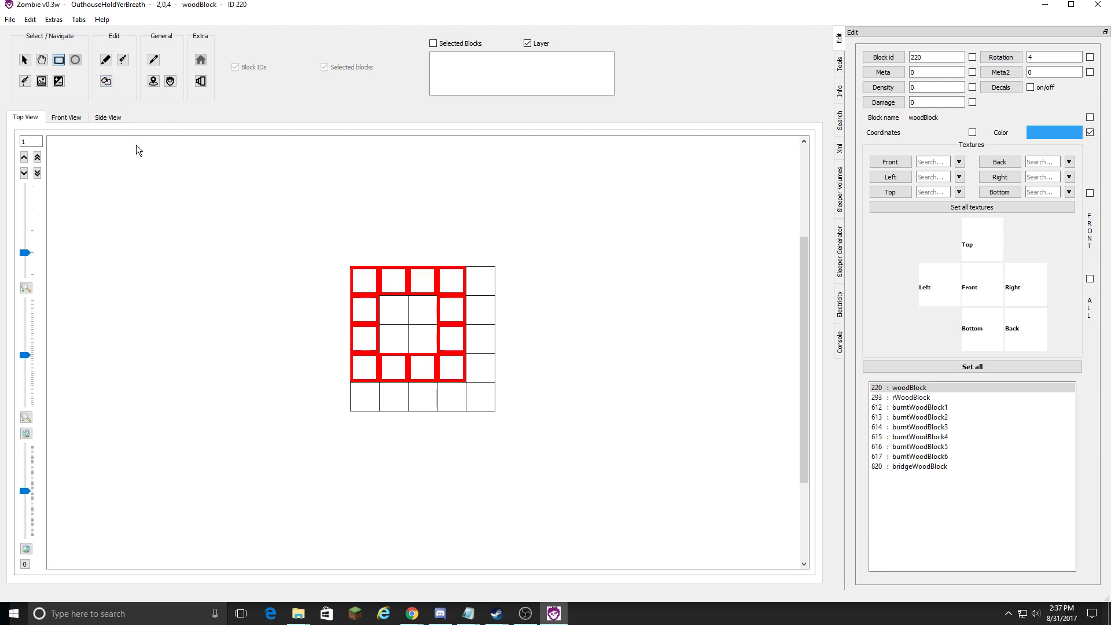
mouse_move(361, 281)
left_mouse_down()
mouse_move(437, 362)
mouse_move(505, 412)
left_mouse_up()
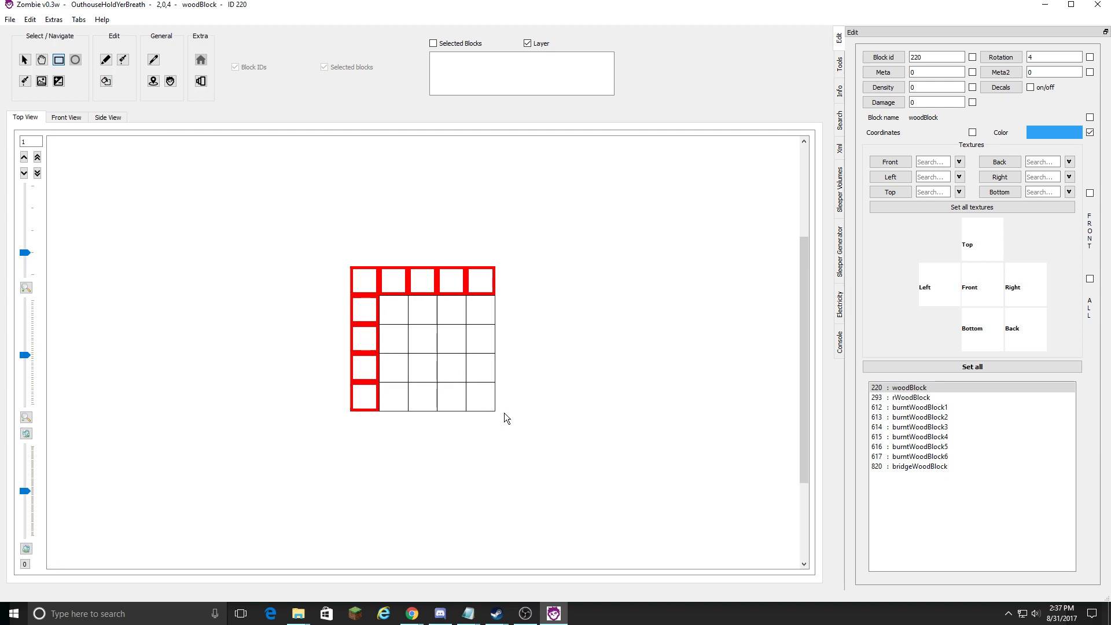
left_click(910, 367)
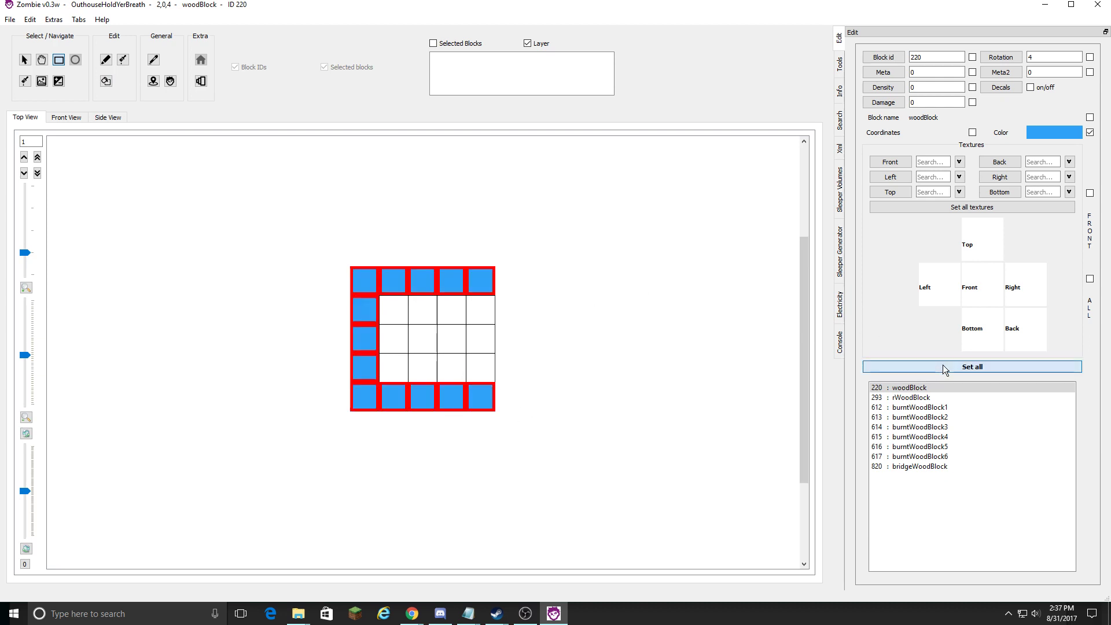
left_click(106, 64)
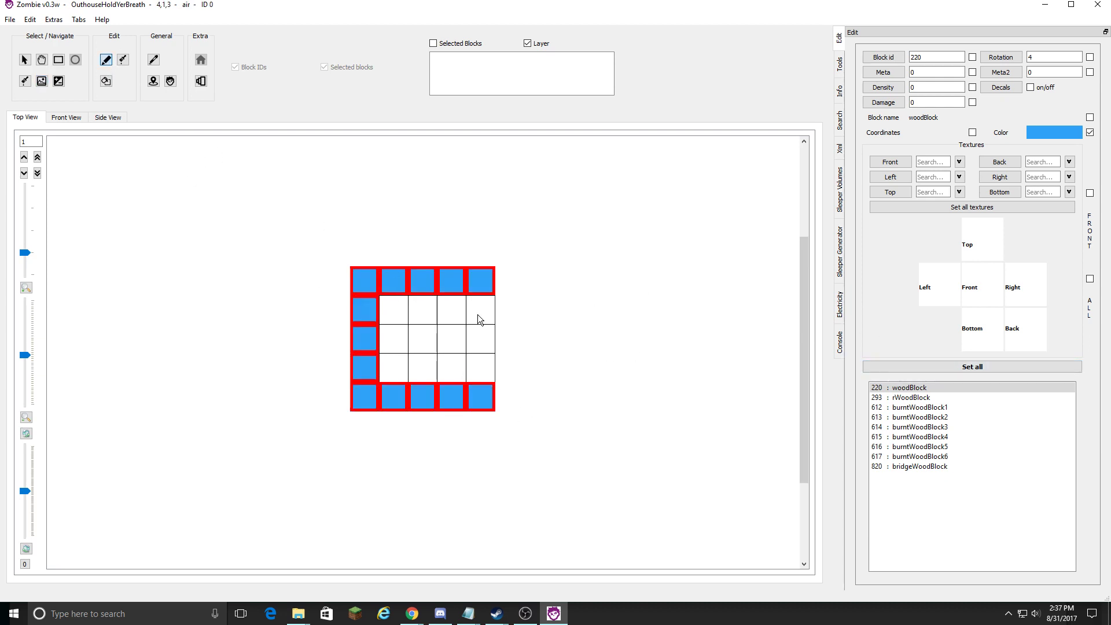
left_click_drag(479, 279, 480, 397)
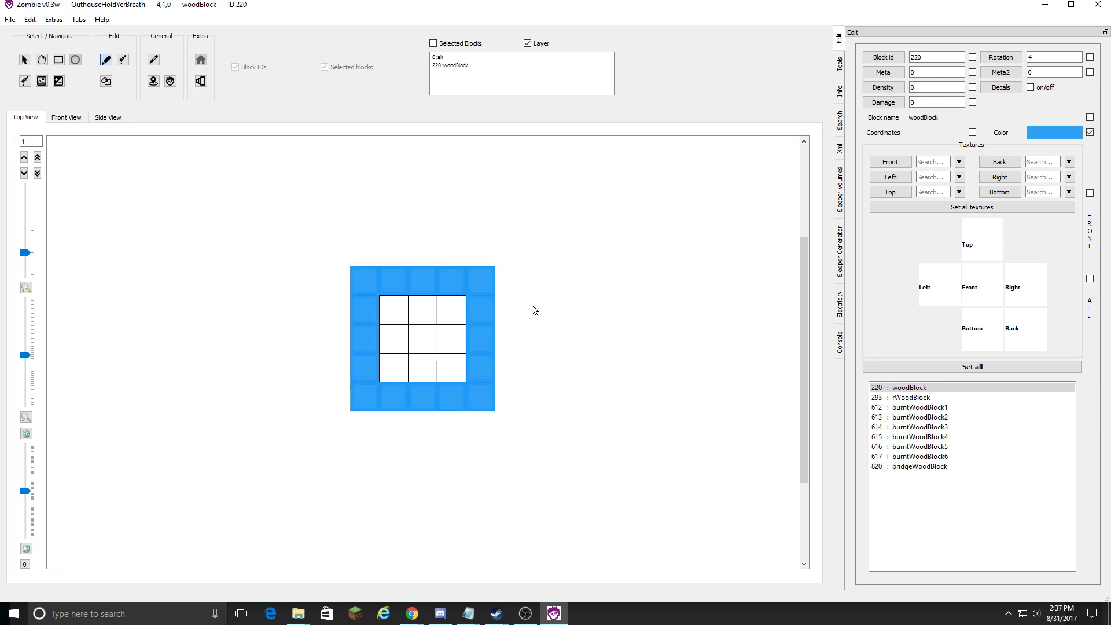
left_click(23, 173)
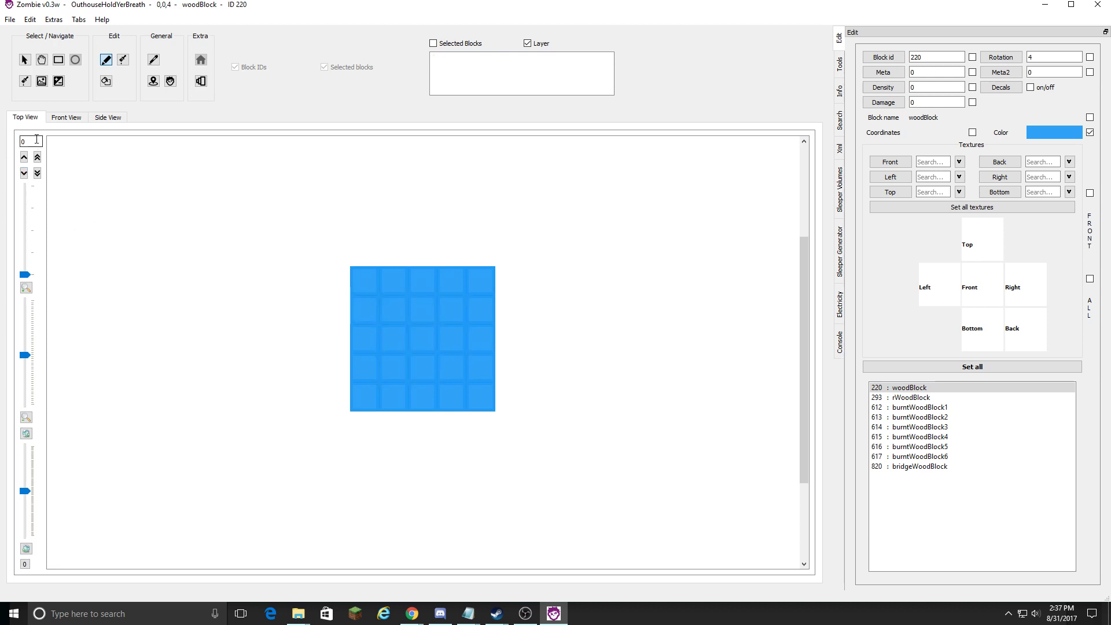
left_click(22, 159)
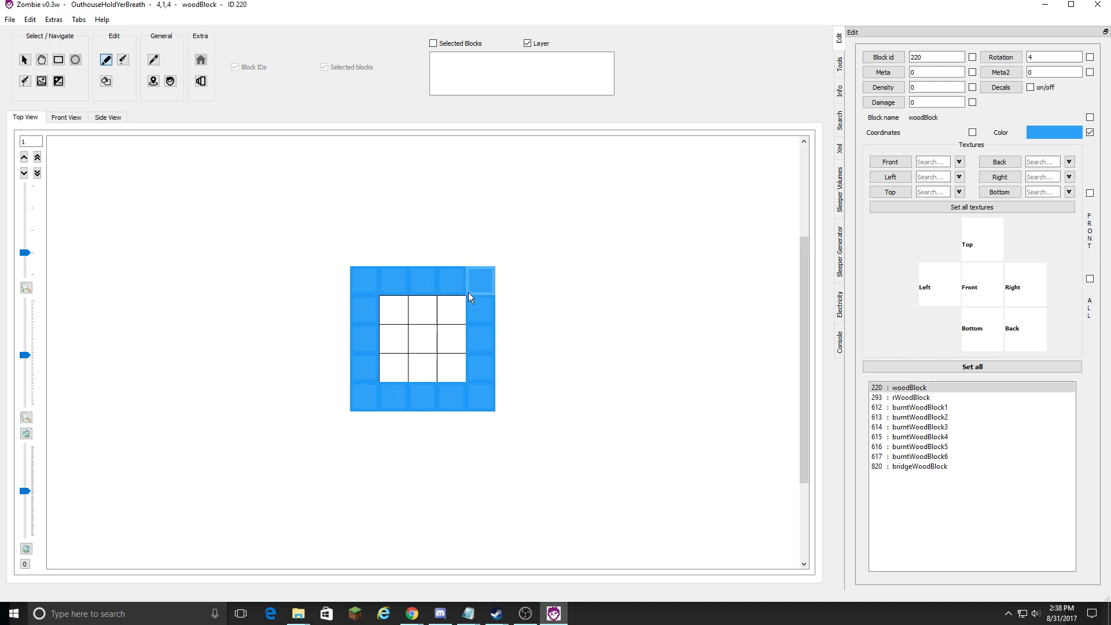
Copy the full 5x5 area holding the woodBlock ring on layer 1 and paste it onto layer 2 from the upper-left cell.
left_click(25, 60)
left_click_drag(358, 282, 481, 402)
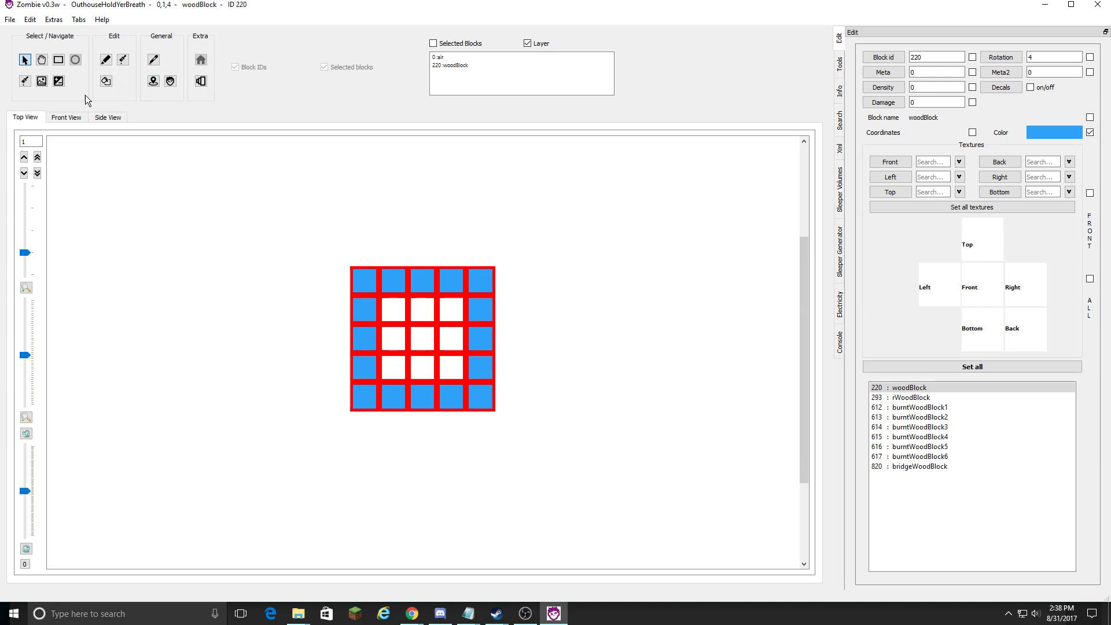
left_click(23, 158)
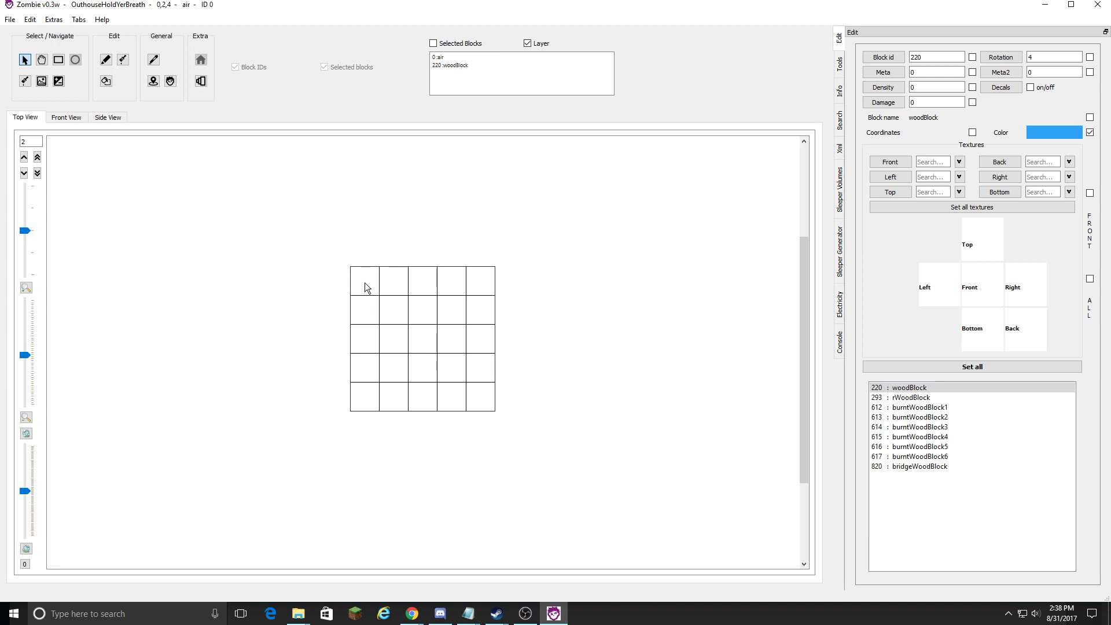
key("ctrl+v")
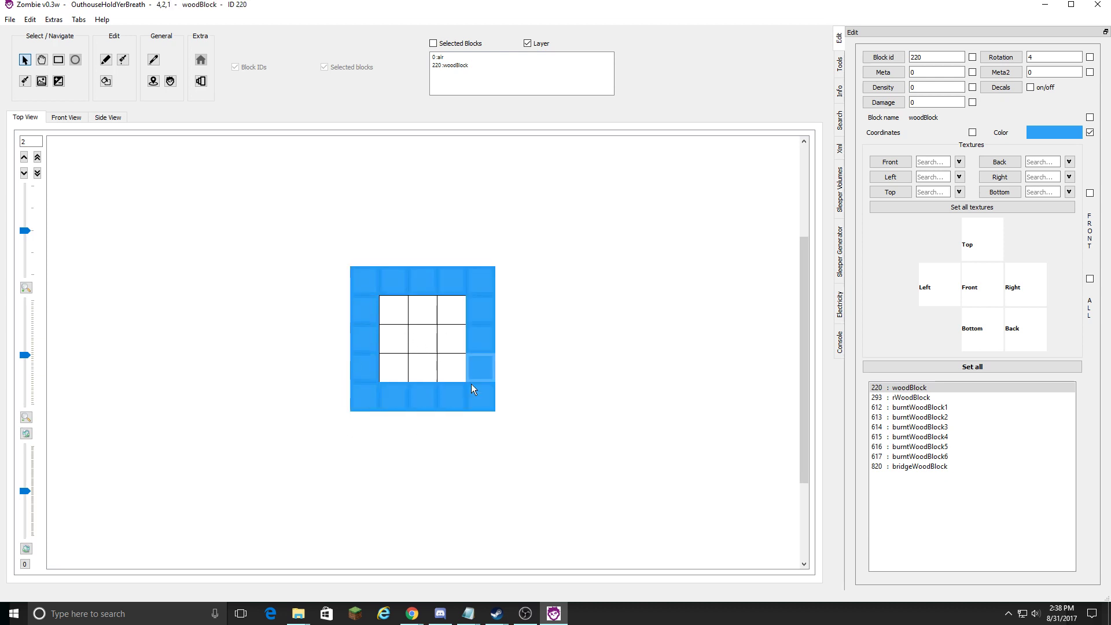
Undo the layer 2 paste, try pasting from the centre cell, undo that, and paste the ring again from the upper-left cell.
key("ctrl+z")
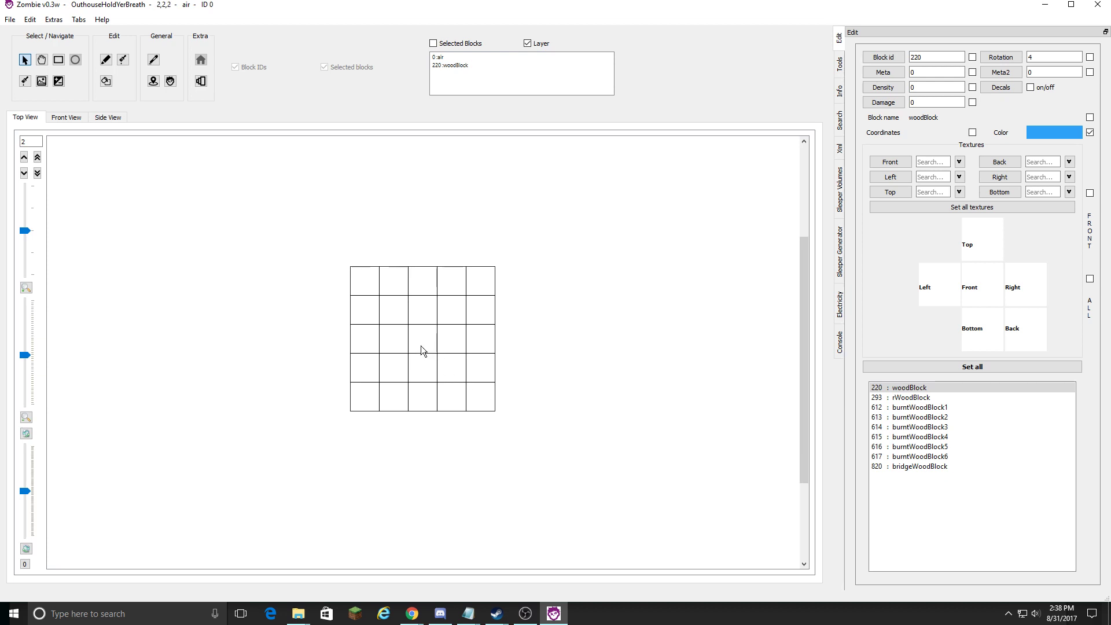
key("ctrl+v")
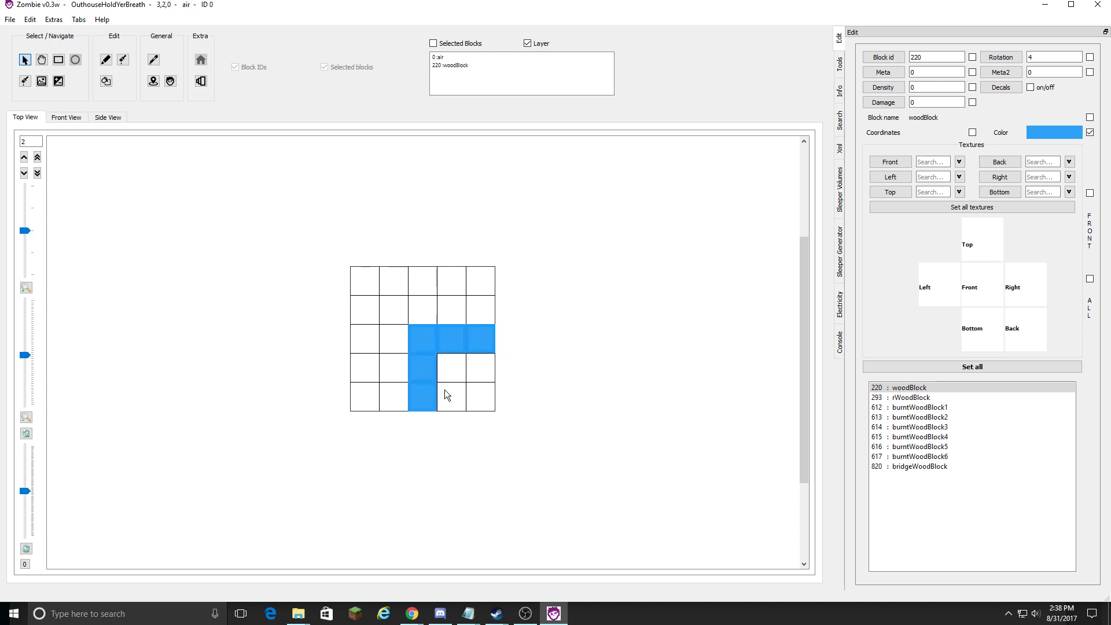
left_click(473, 337)
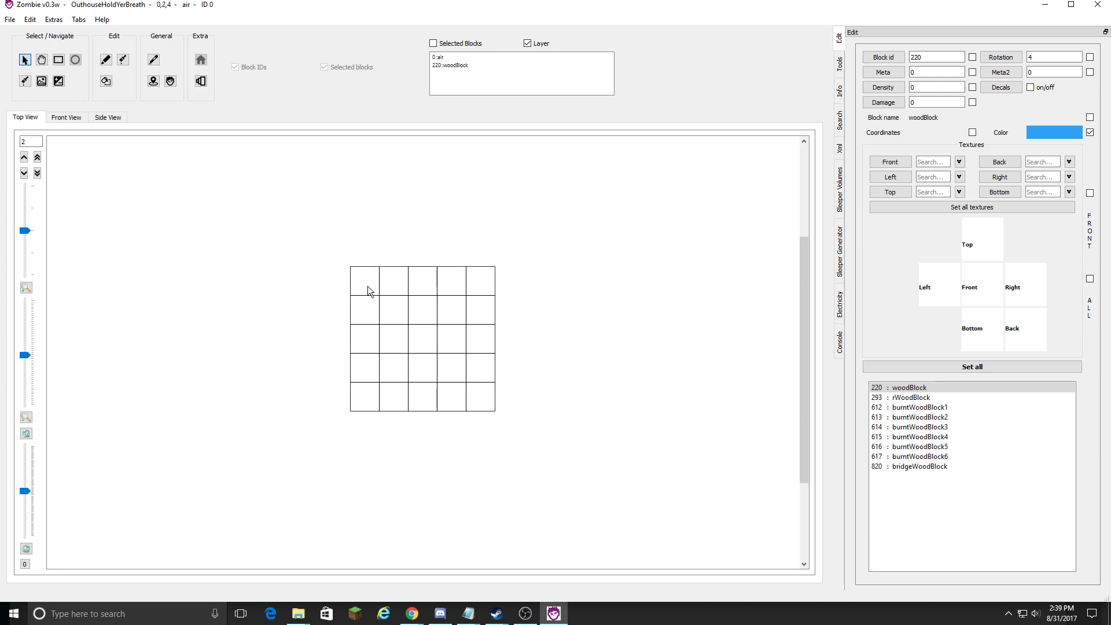
key("ctrl+z")
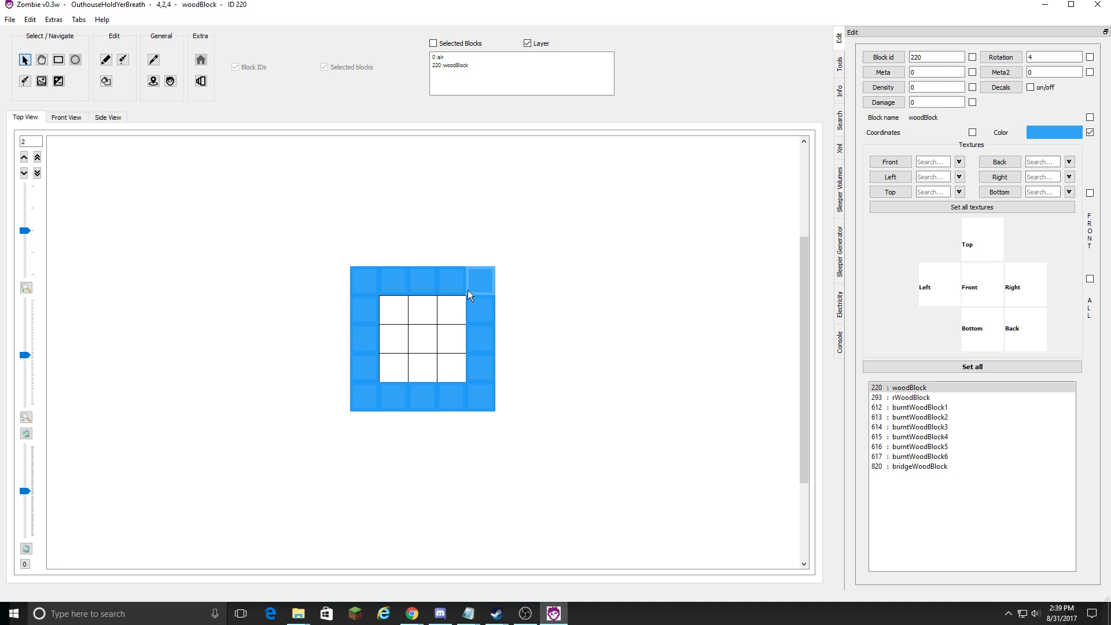
Check layers 0 and 1, and paste the copied woodBlock ring onto layer 3 from the upper-left cell.
left_click(23, 172)
left_click(23, 172)
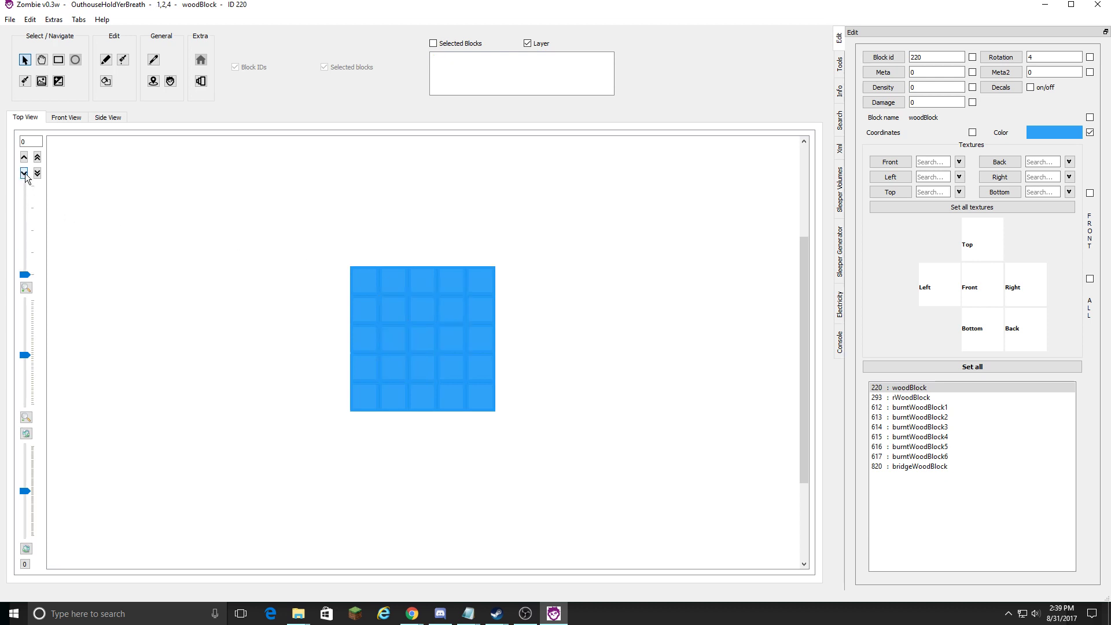
left_click(23, 157)
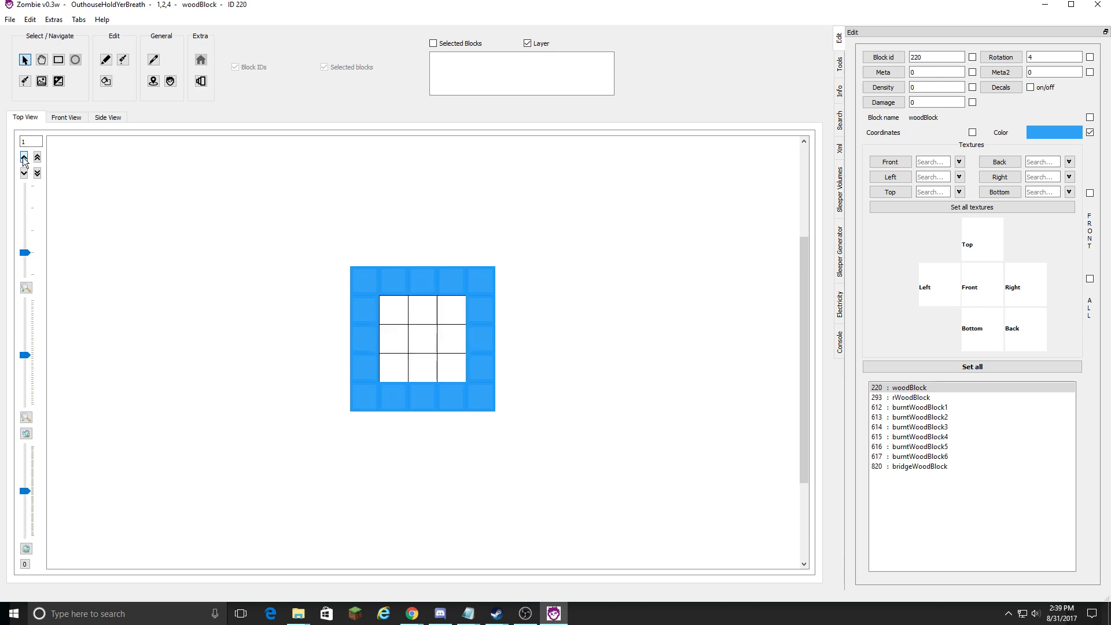
left_click(23, 158)
left_click(23, 158)
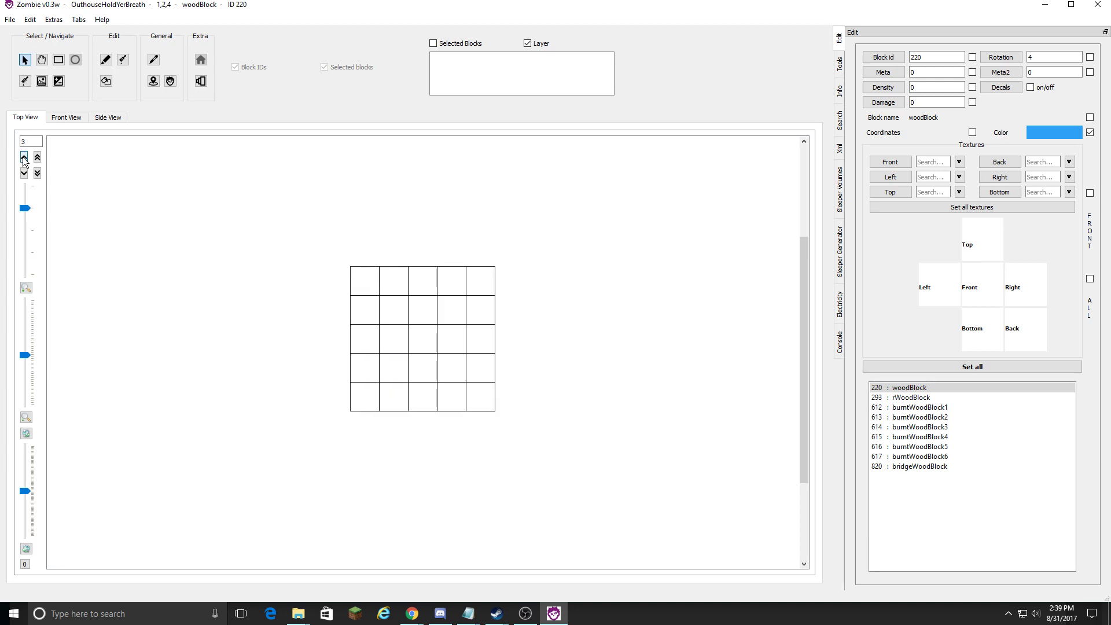
key("ctrl+v")
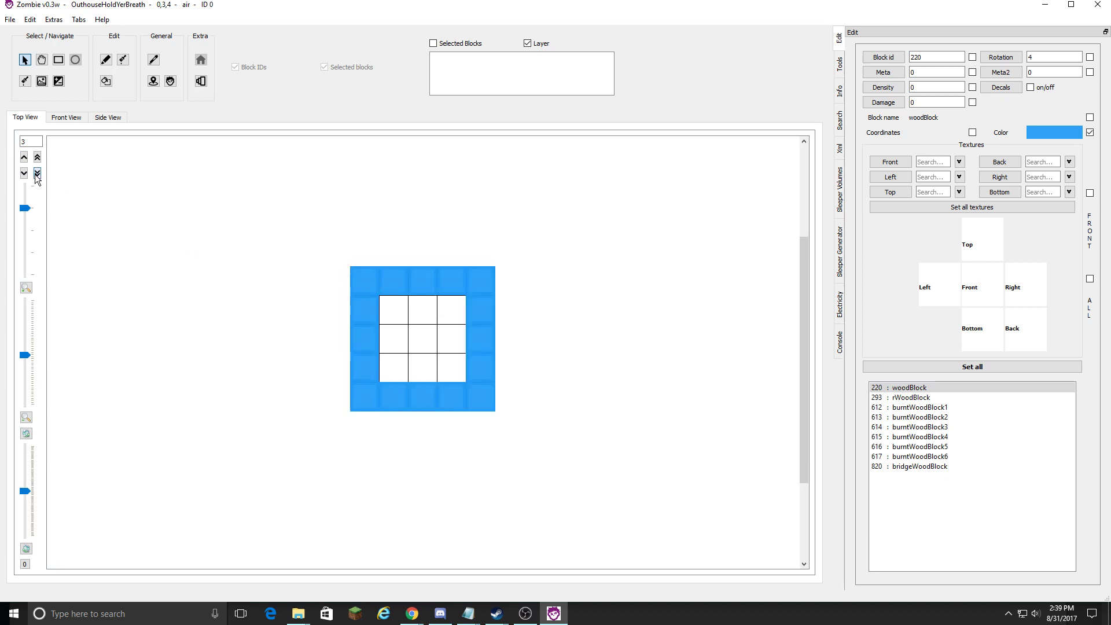
Try the ring on layer 4, undo it, and fill the layer's whole 5x5 grid with woodBlock.
left_click(24, 157)
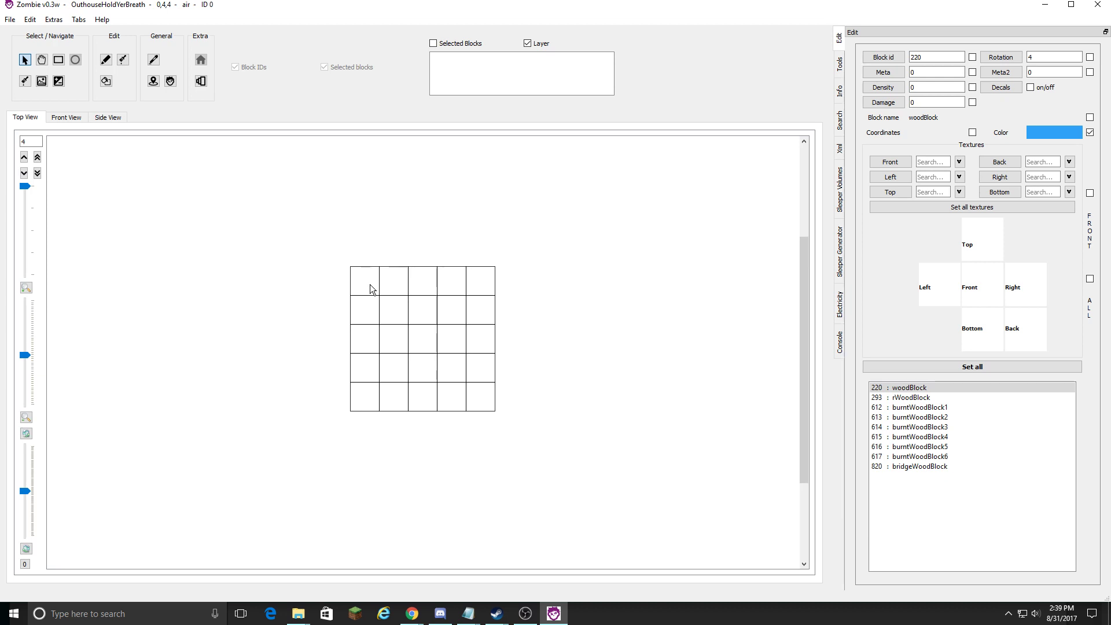
key("ctrl+v")
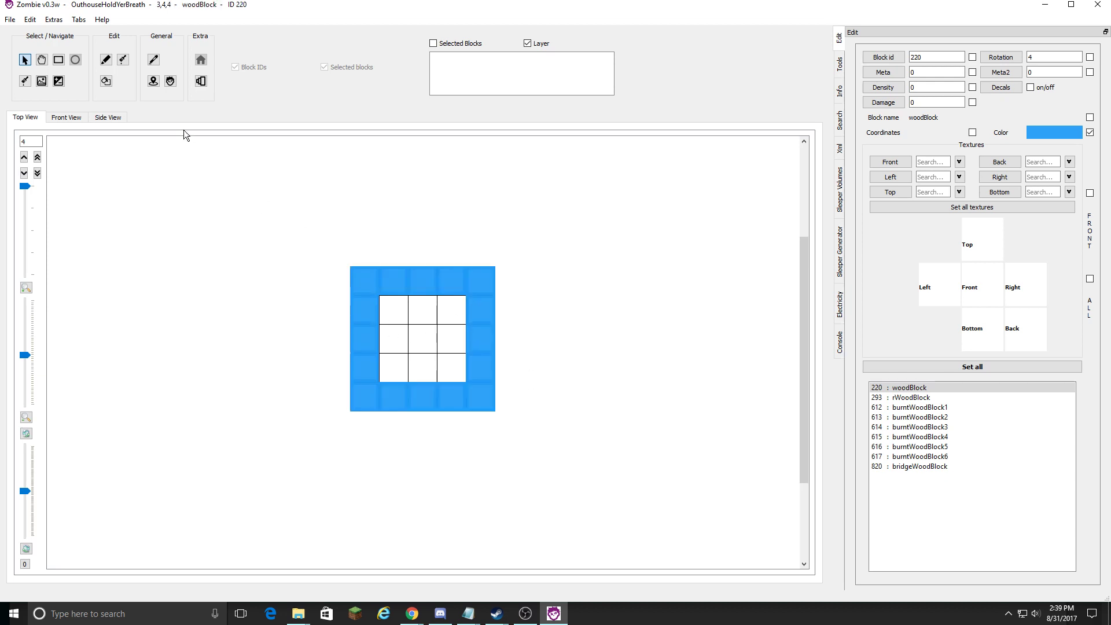
key("ctrl+z")
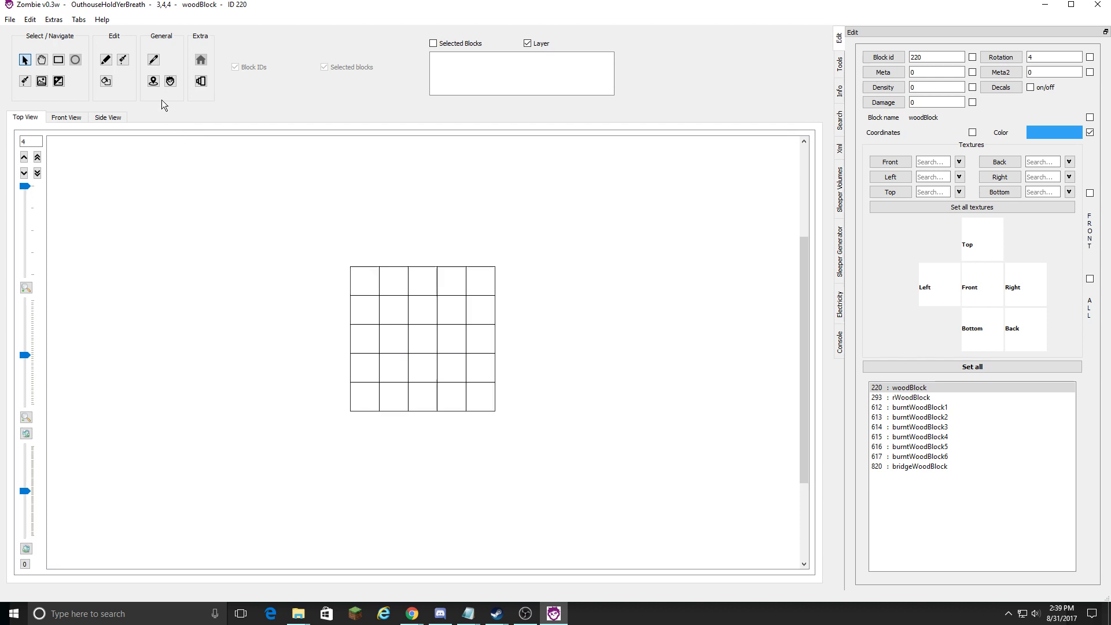
left_click(106, 82)
left_click(425, 331)
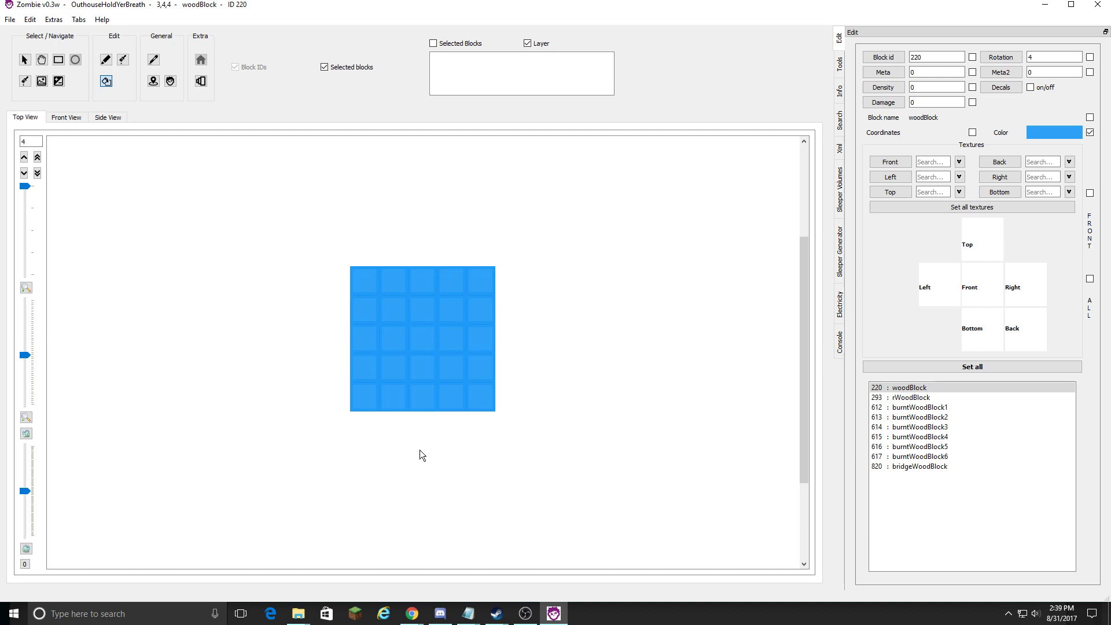
In the front view's slice 0, paint air over two stacked blocks in the middle column just above the floor to open a doorway.
left_click(67, 117)
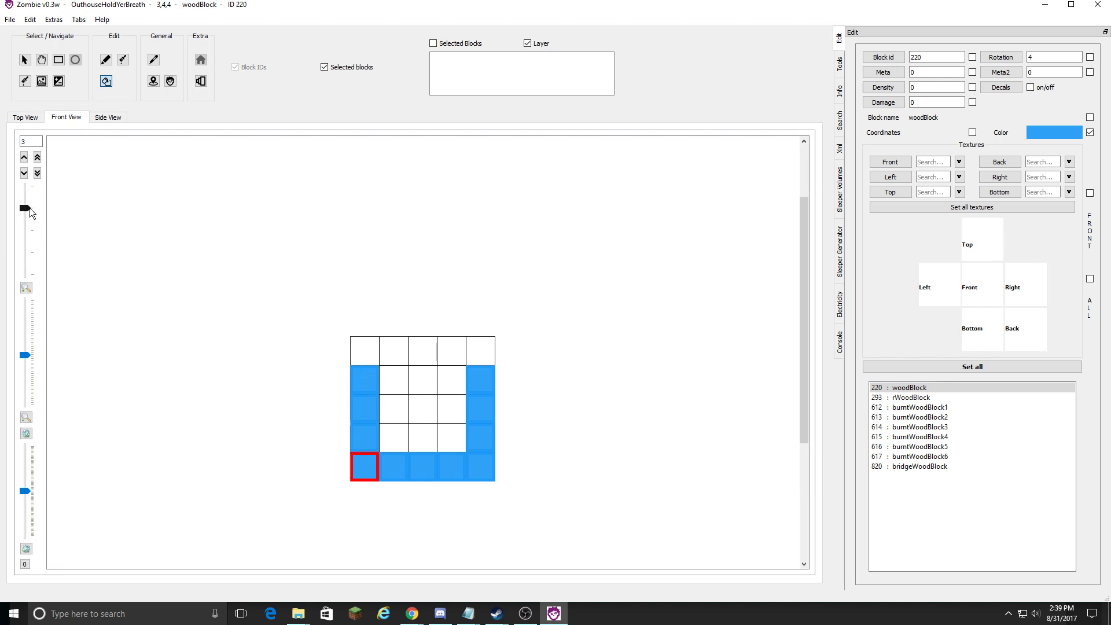
left_click_drag(26, 210, 27, 252)
left_click_drag(32, 213, 28, 277)
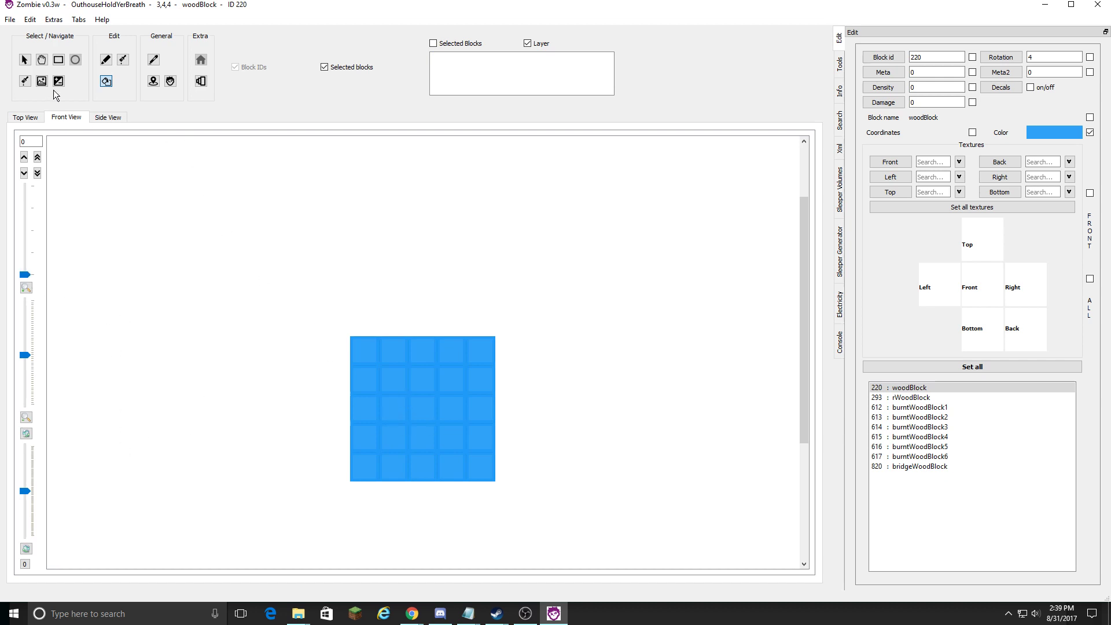
double_click(918, 58)
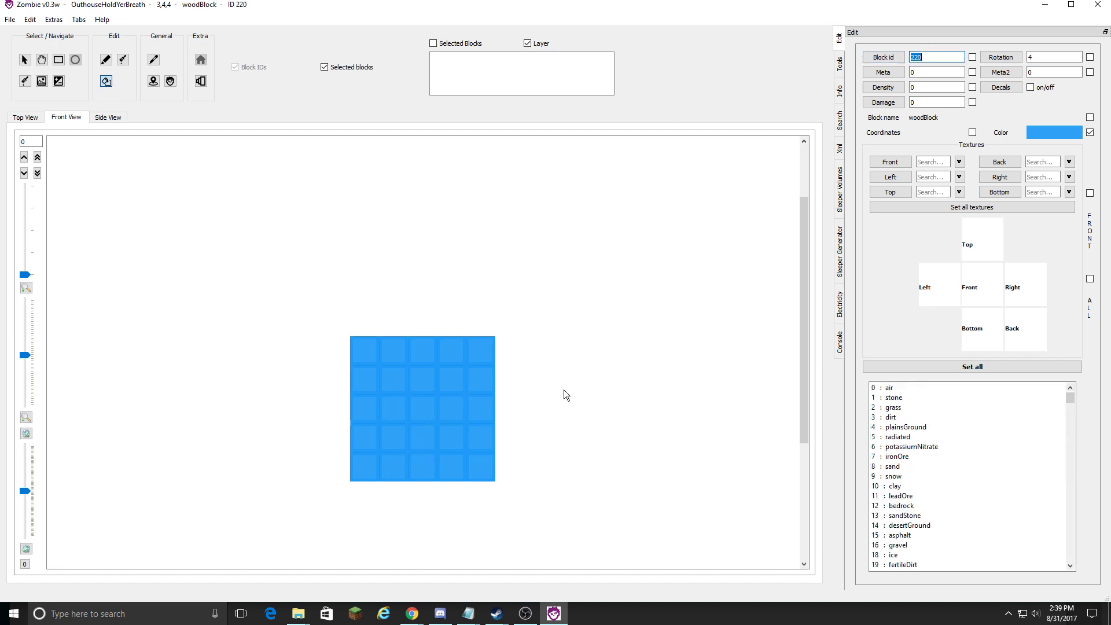
double_click(930, 57)
type("air")
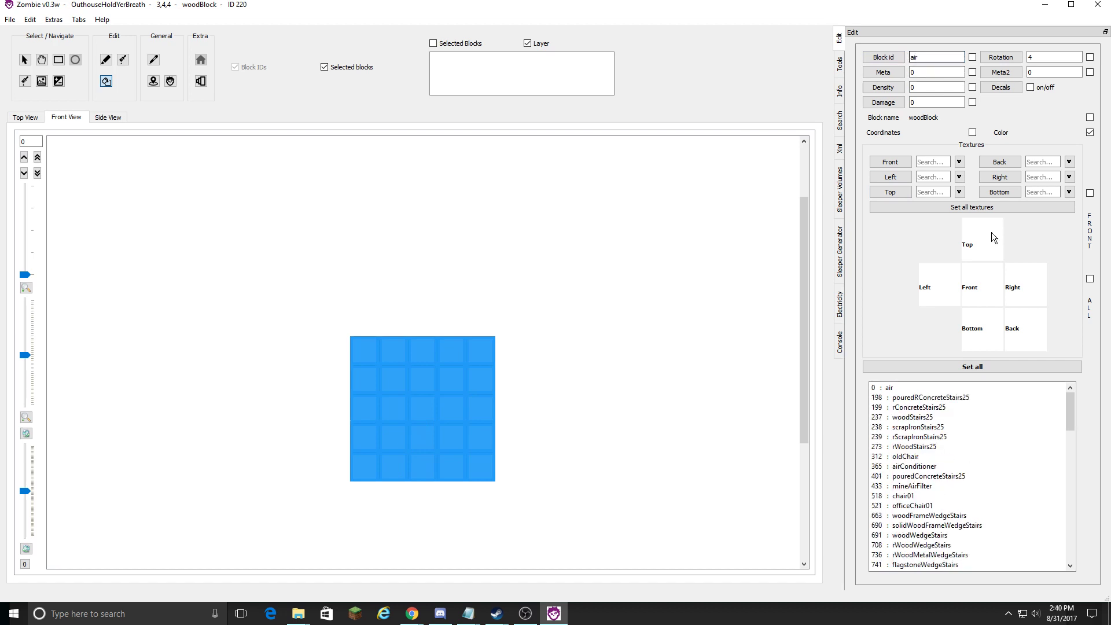
left_click(928, 389)
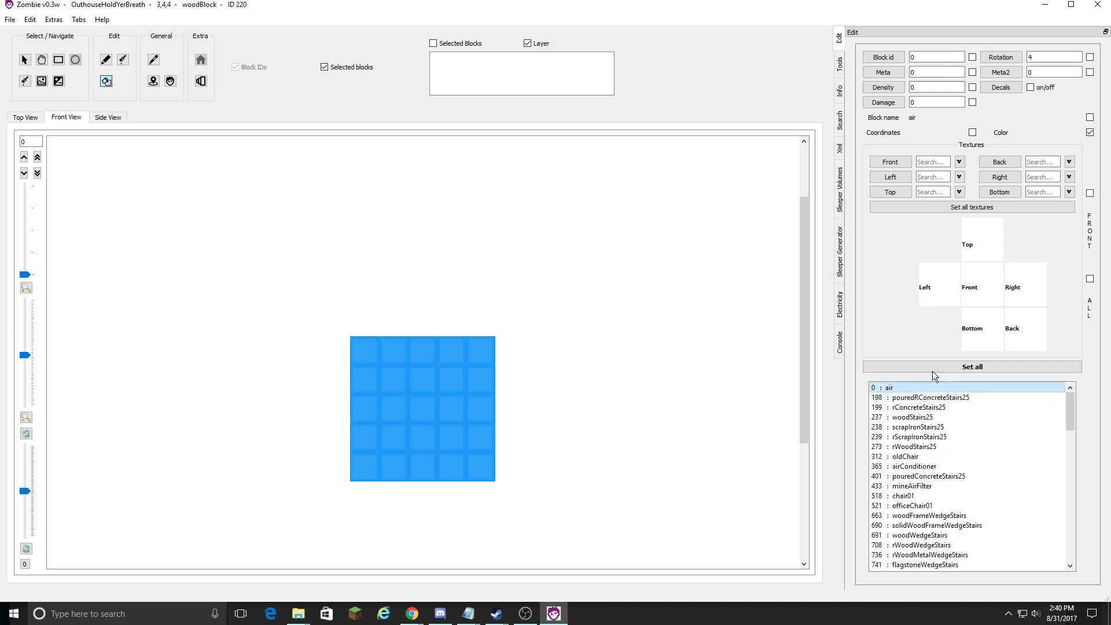
left_click(106, 63)
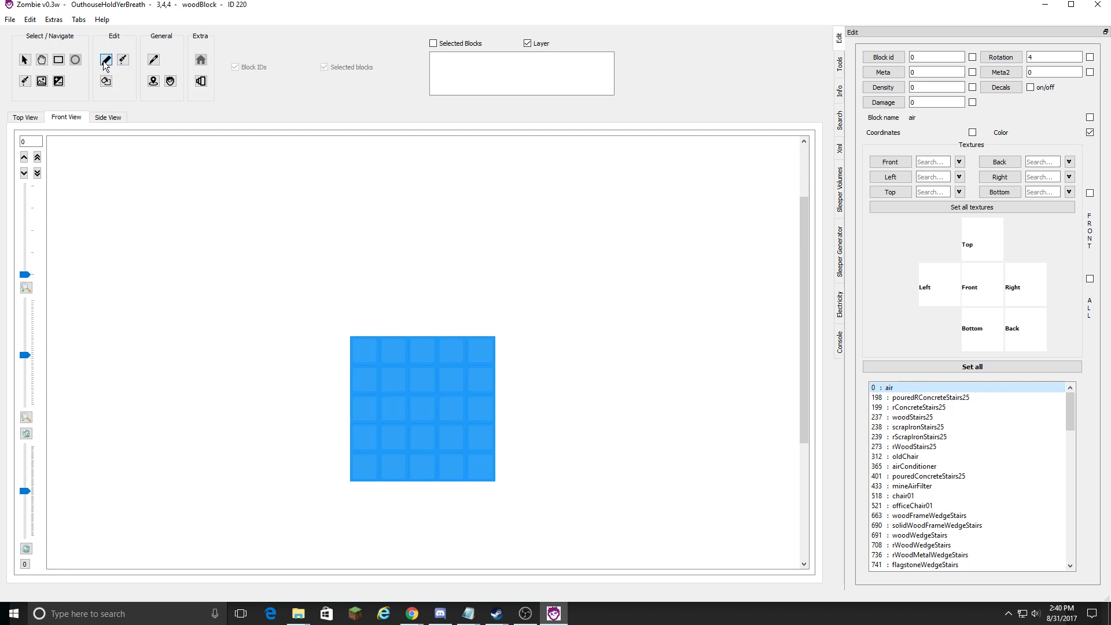
left_click(427, 439)
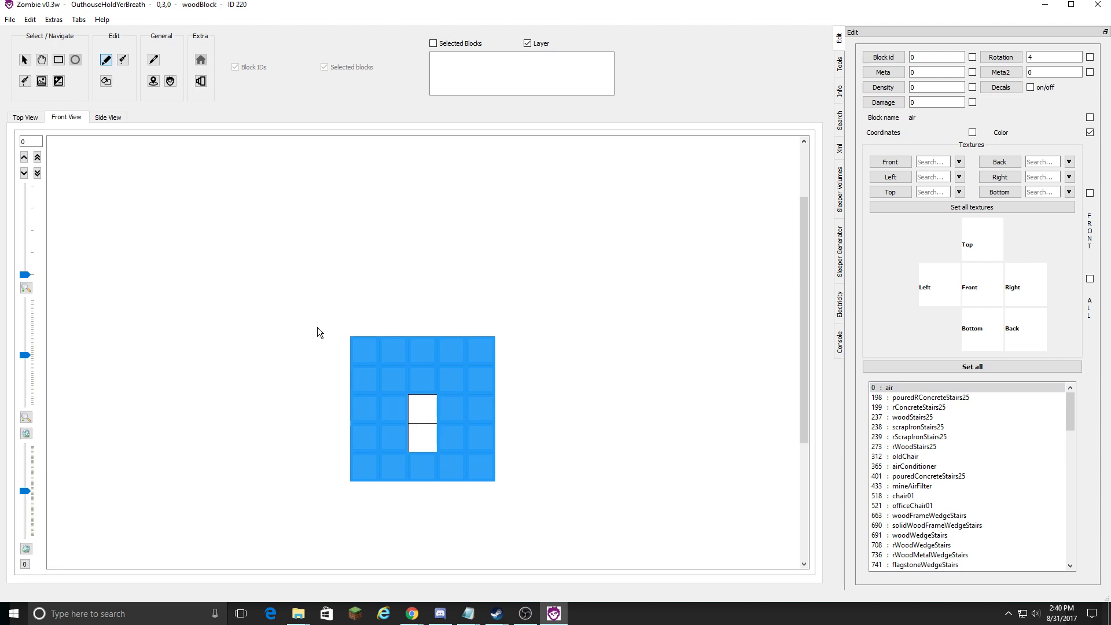
Place a cntToilet01 block on layer 1 in the interior's middle column, against the wall opposite the doorway.
left_click(36, 118)
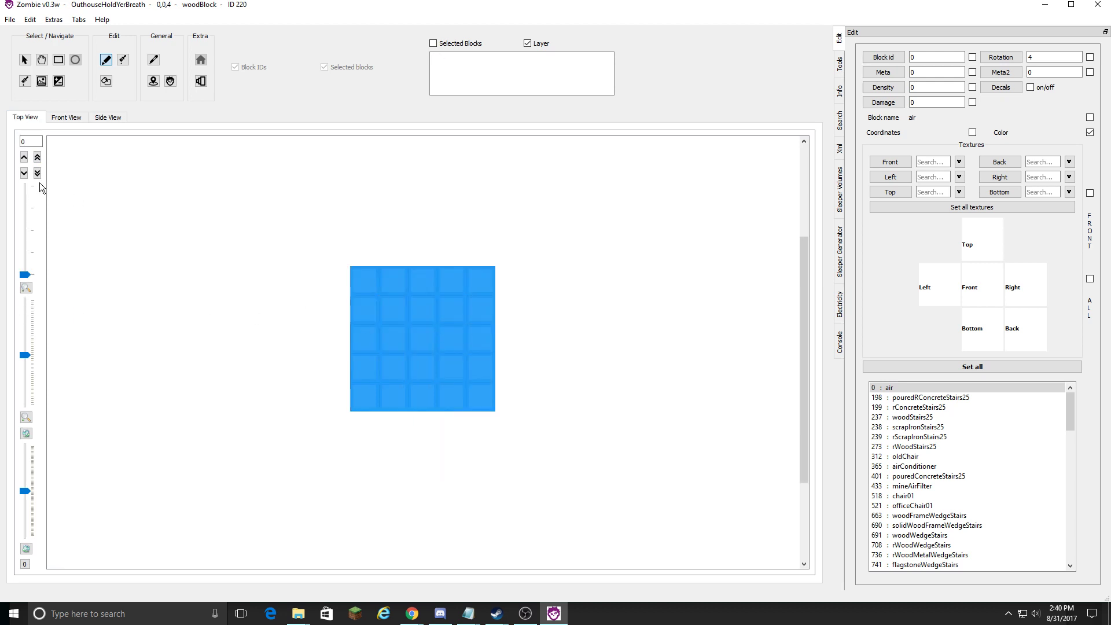
left_click(24, 157)
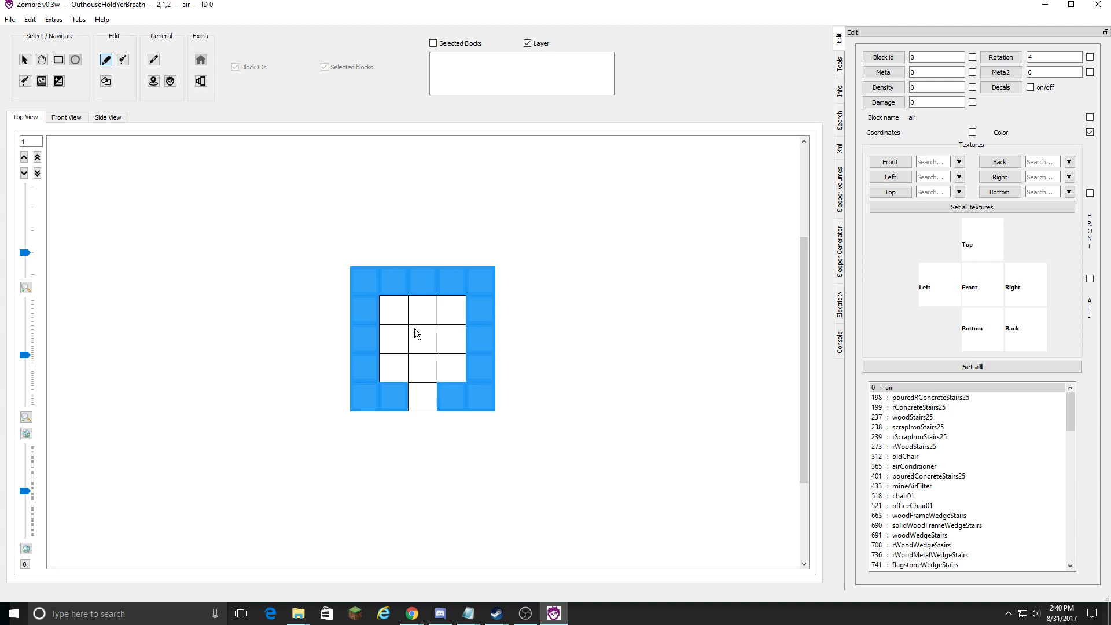
left_click(930, 56)
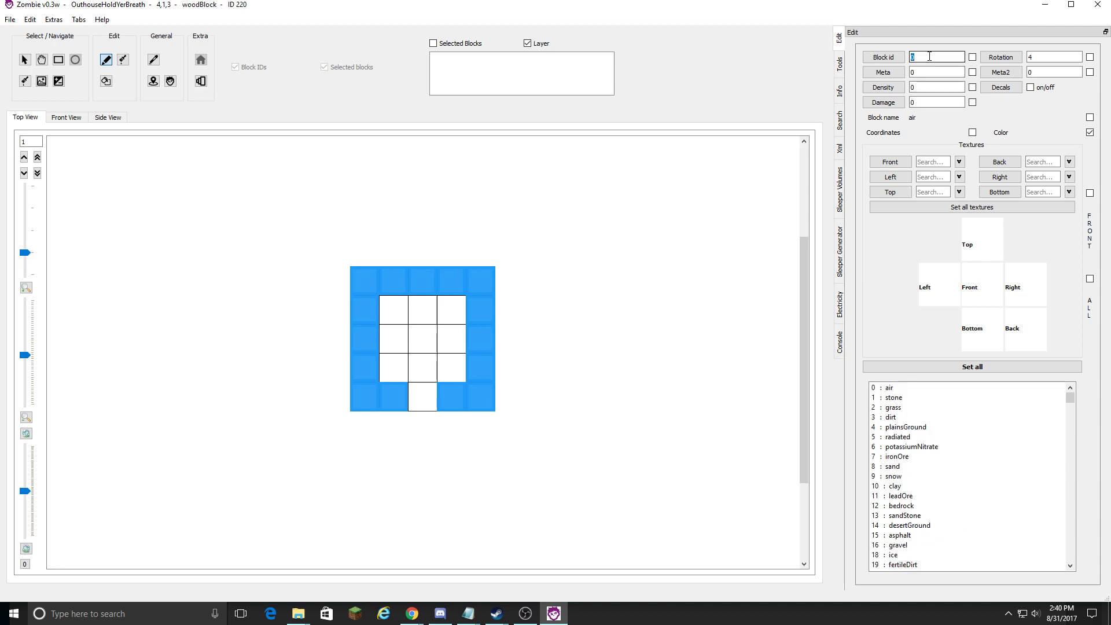
type("toi")
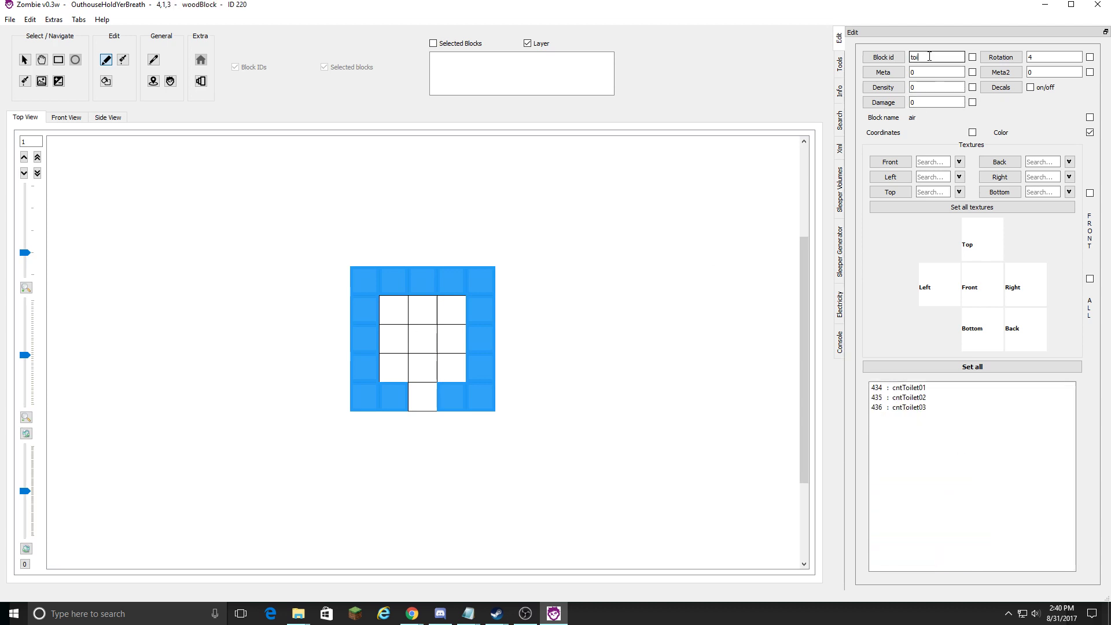
left_click(907, 387)
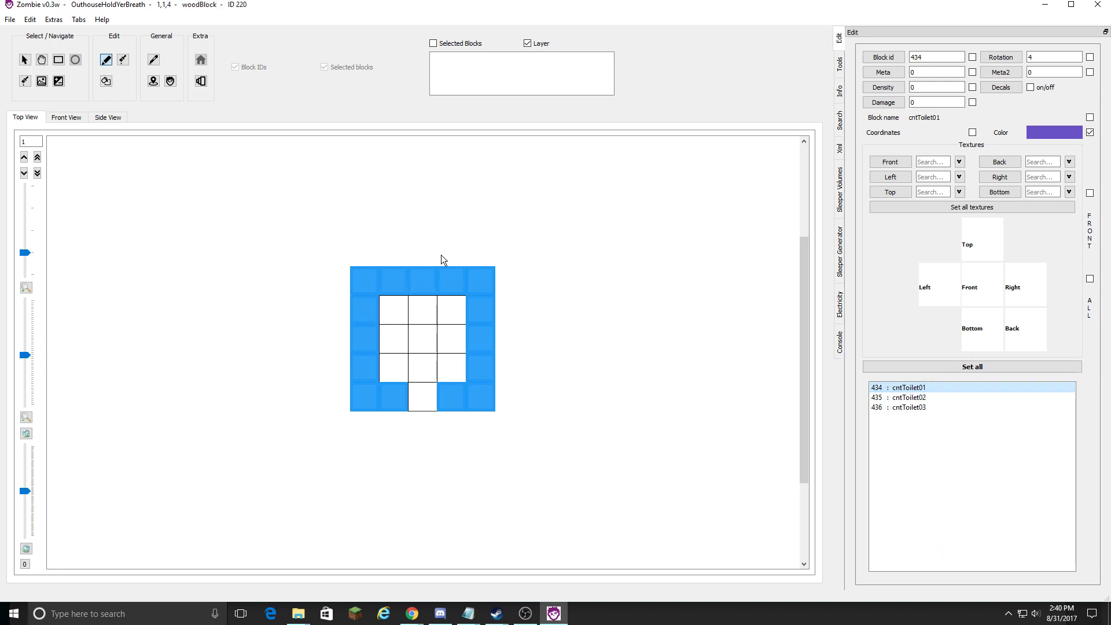
left_click(422, 312)
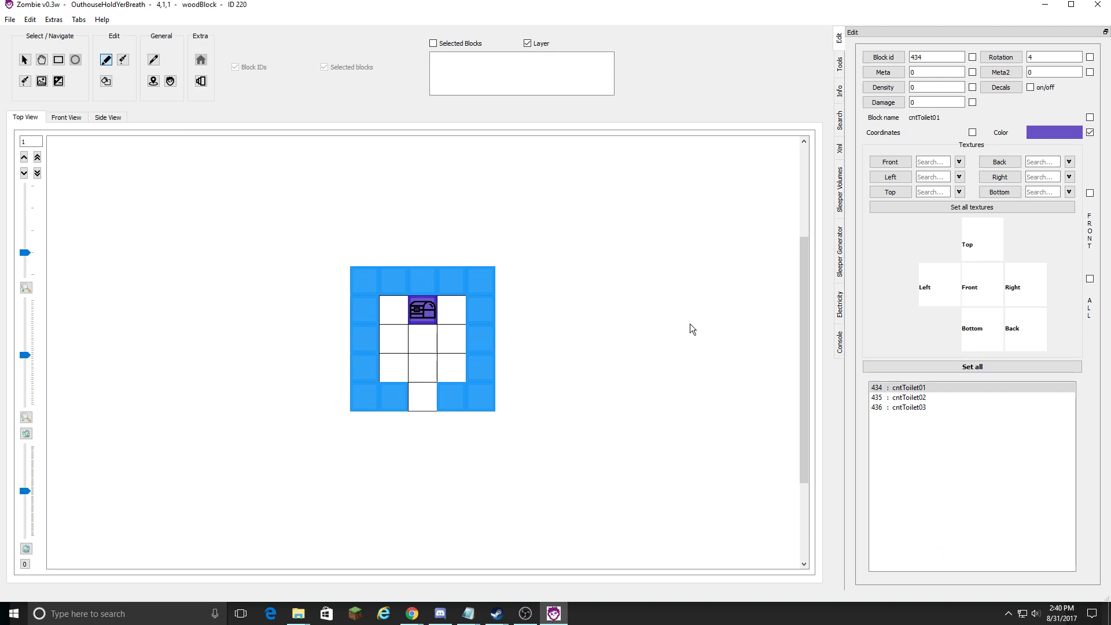
Place a ceilingLight01 block in the centre cell of layer 3 with rotation 4.
left_click(23, 157)
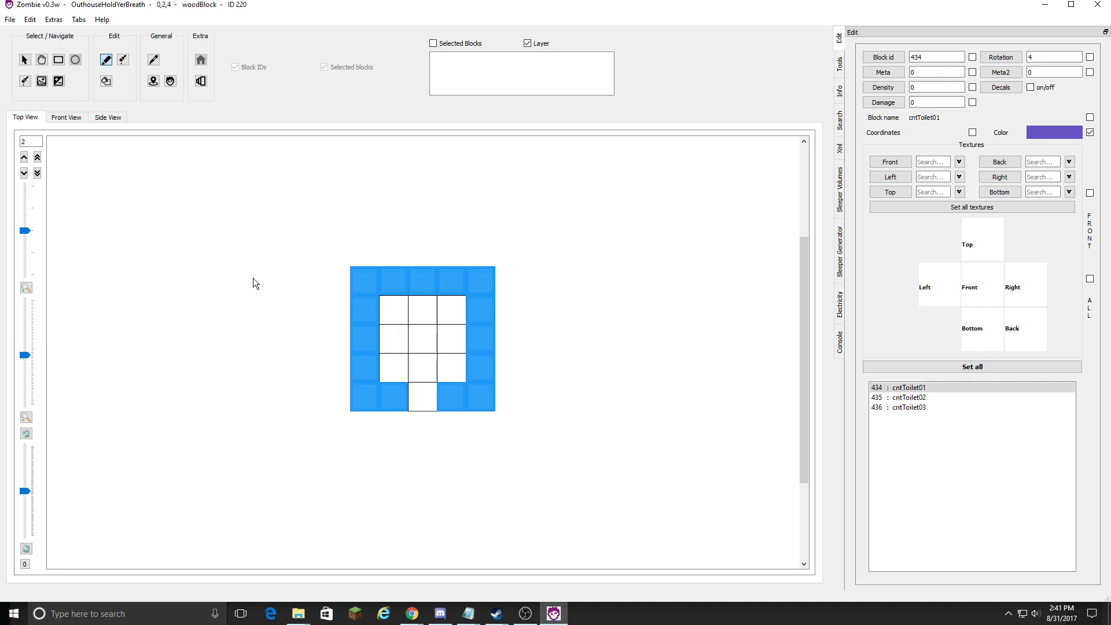
left_click(24, 157)
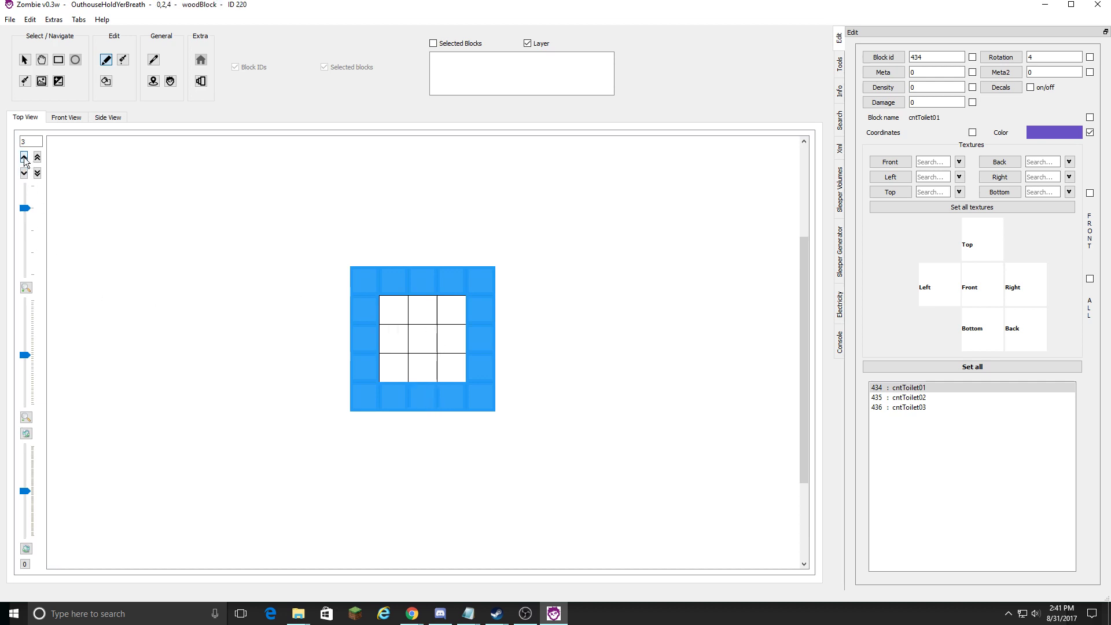
double_click(930, 56)
key("BackSpace")
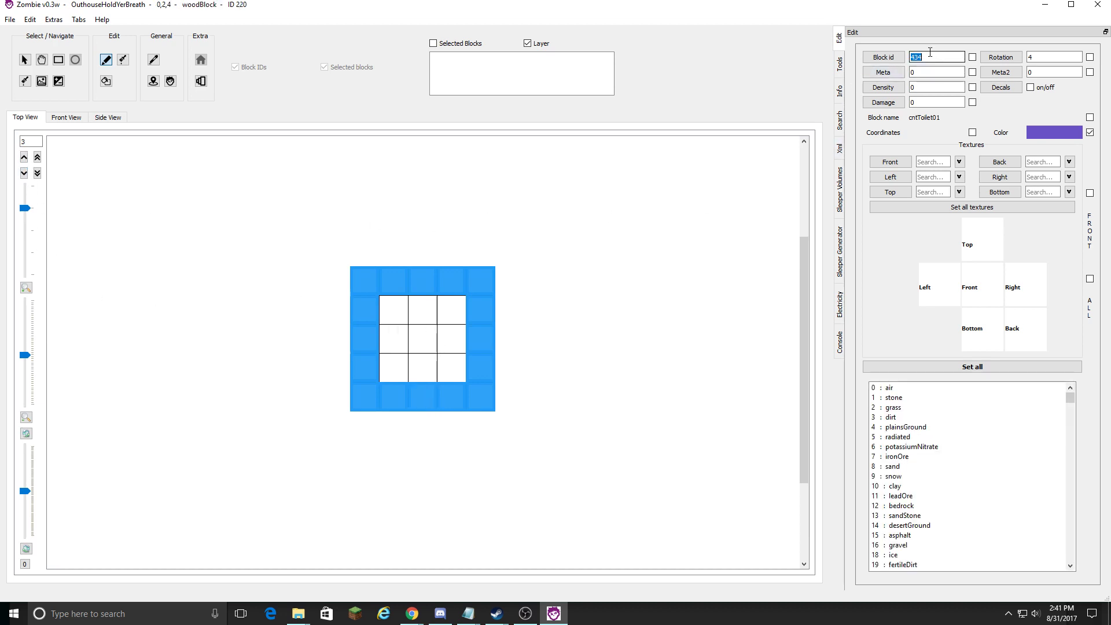
type("light")
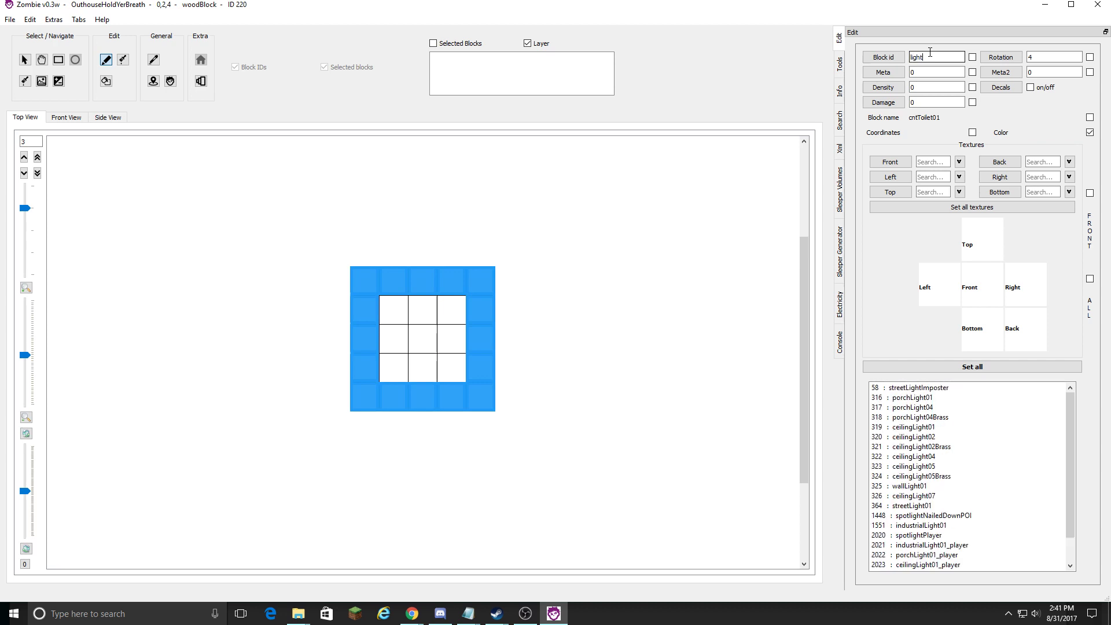
left_click(924, 428)
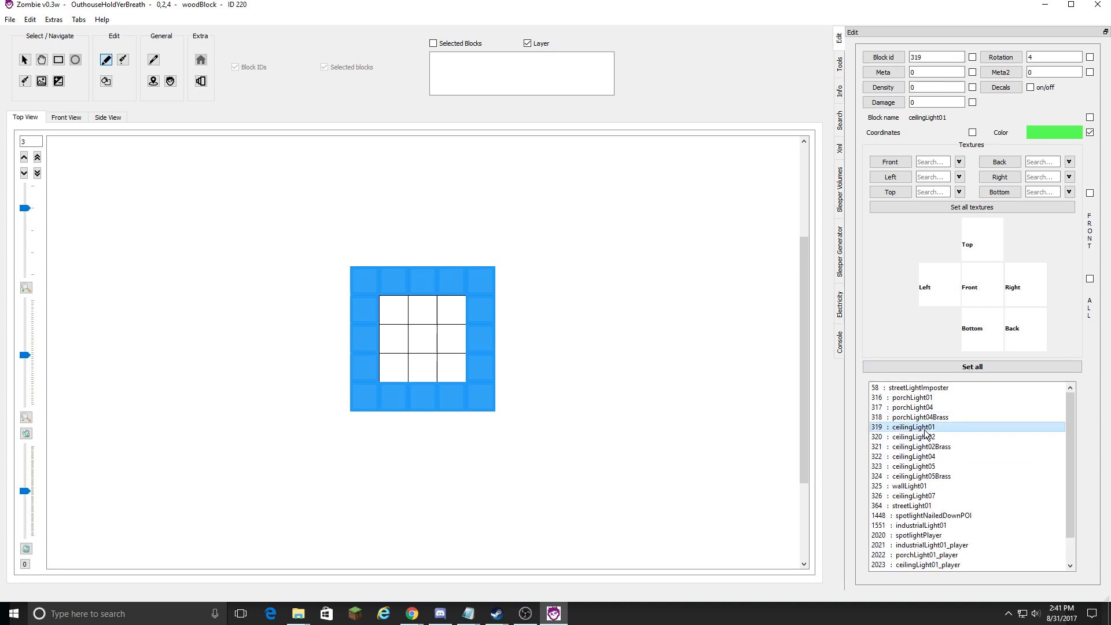
left_click(420, 337)
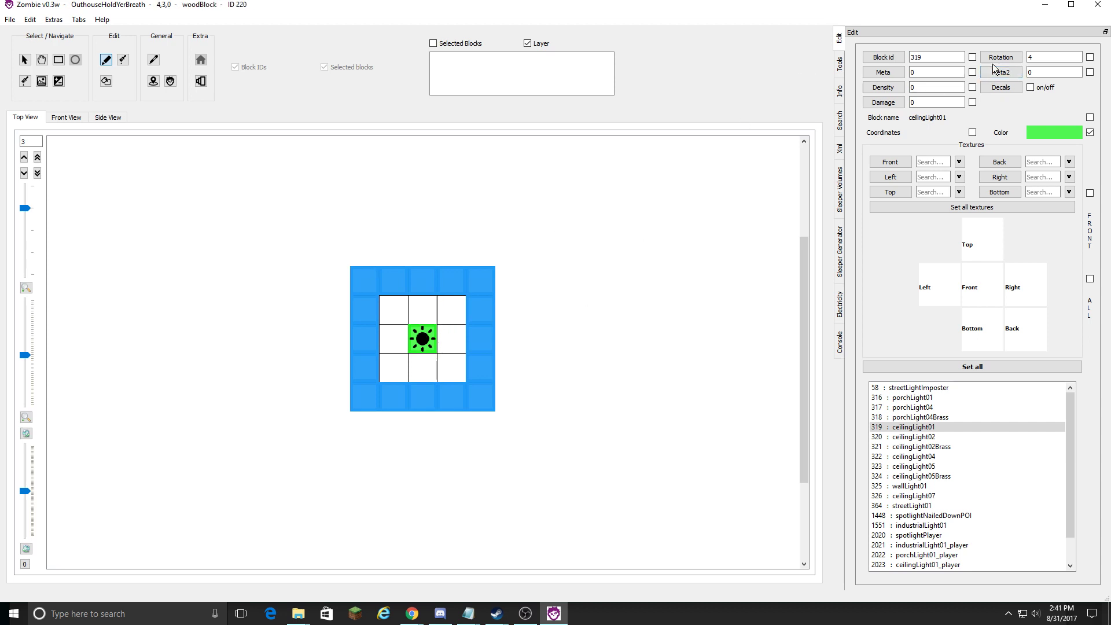
left_click(1053, 57)
left_click(425, 345)
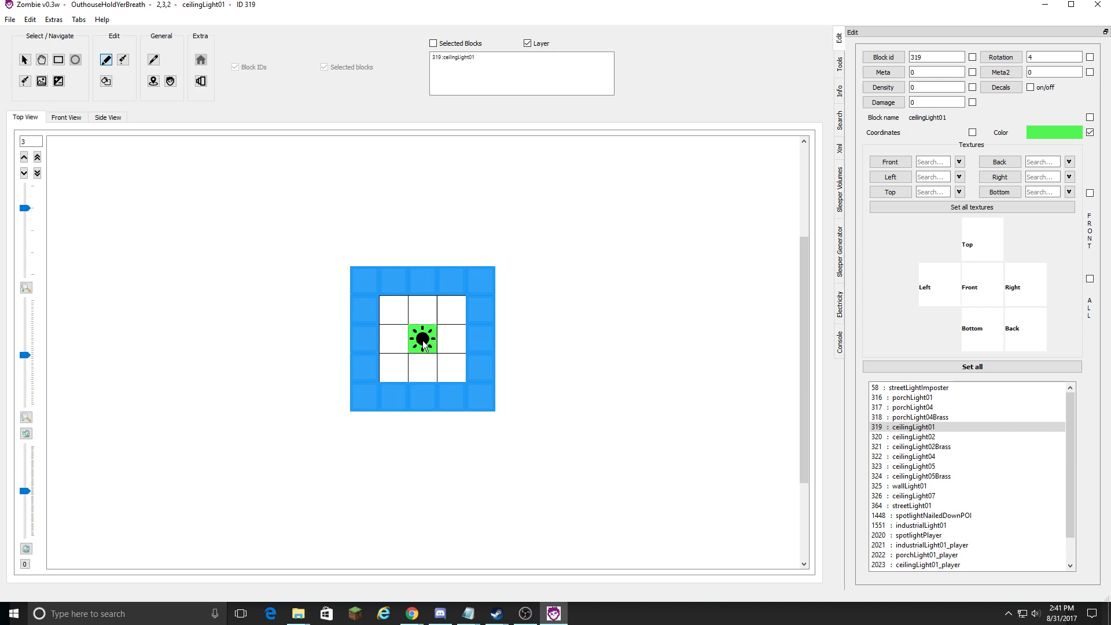
Place a ceilingLight01 on layer 3 one cell from the centre, directly above the toilet, and replace the centre light with air.
left_click(427, 316)
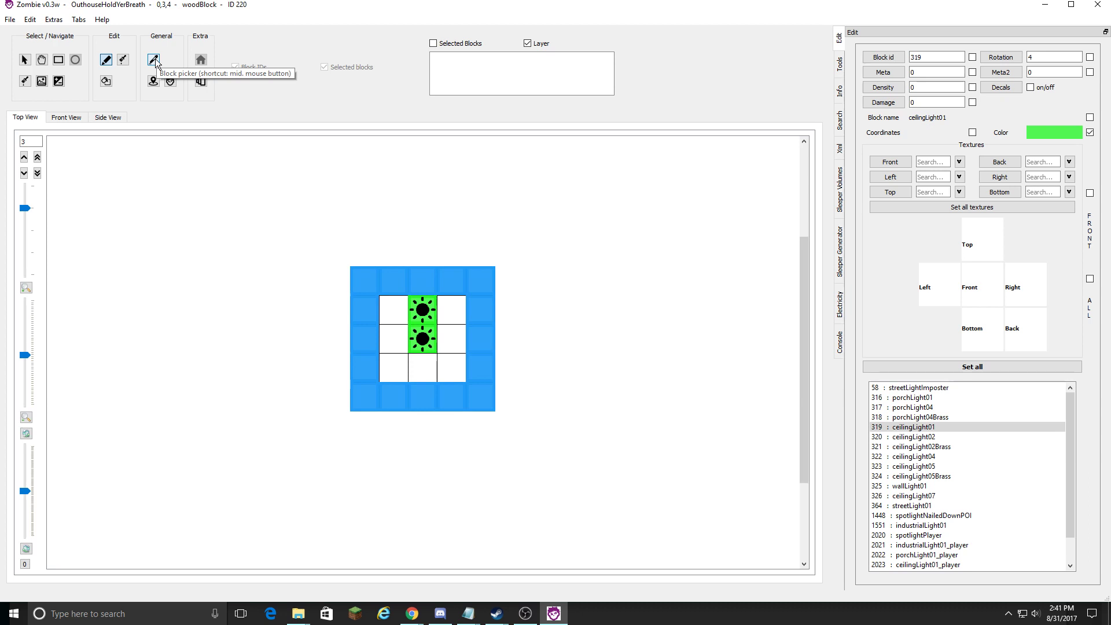
left_click(154, 61)
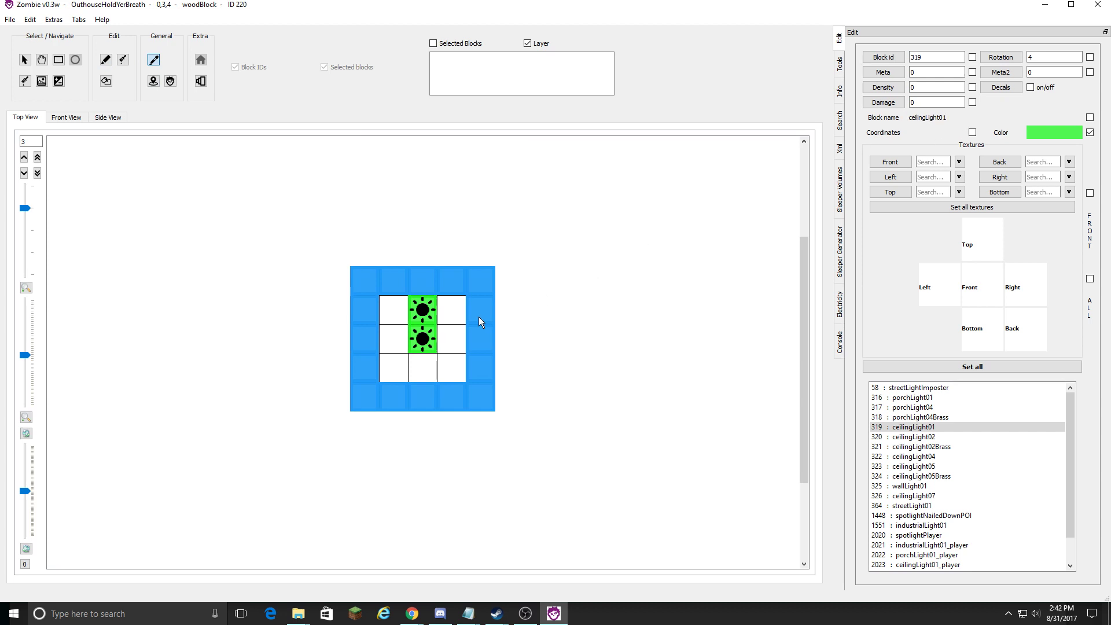
left_click(450, 365)
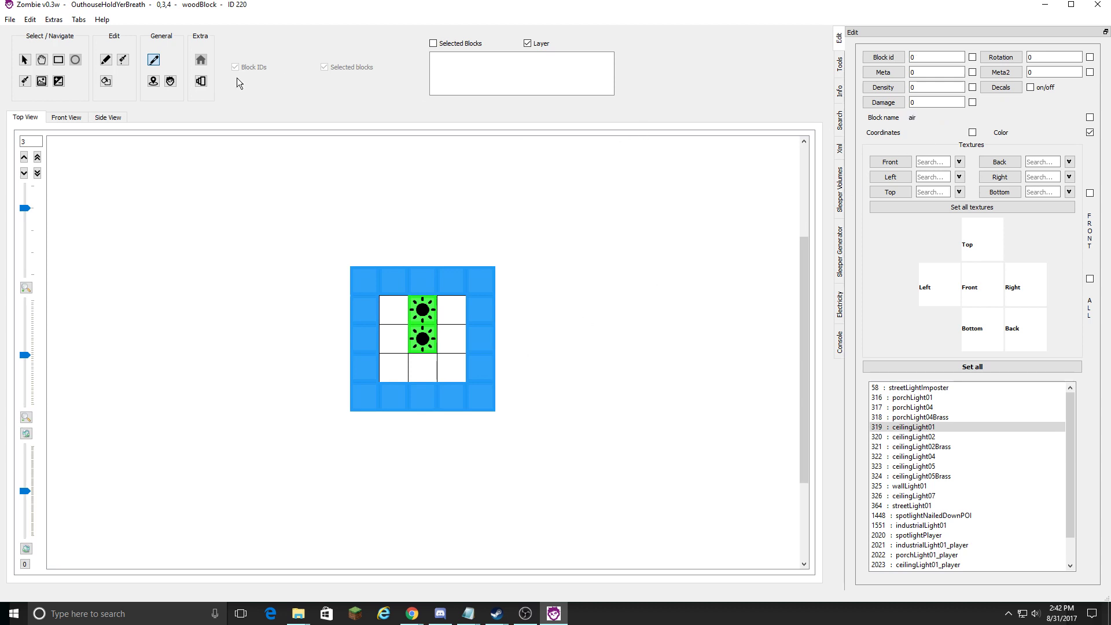
left_click(105, 59)
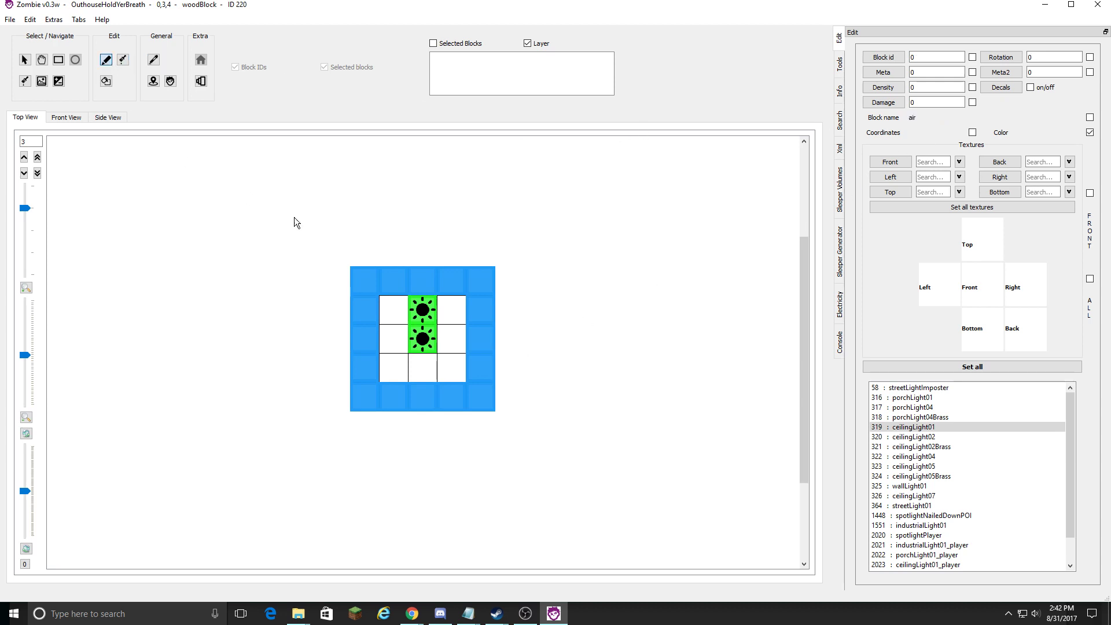
left_click(421, 338)
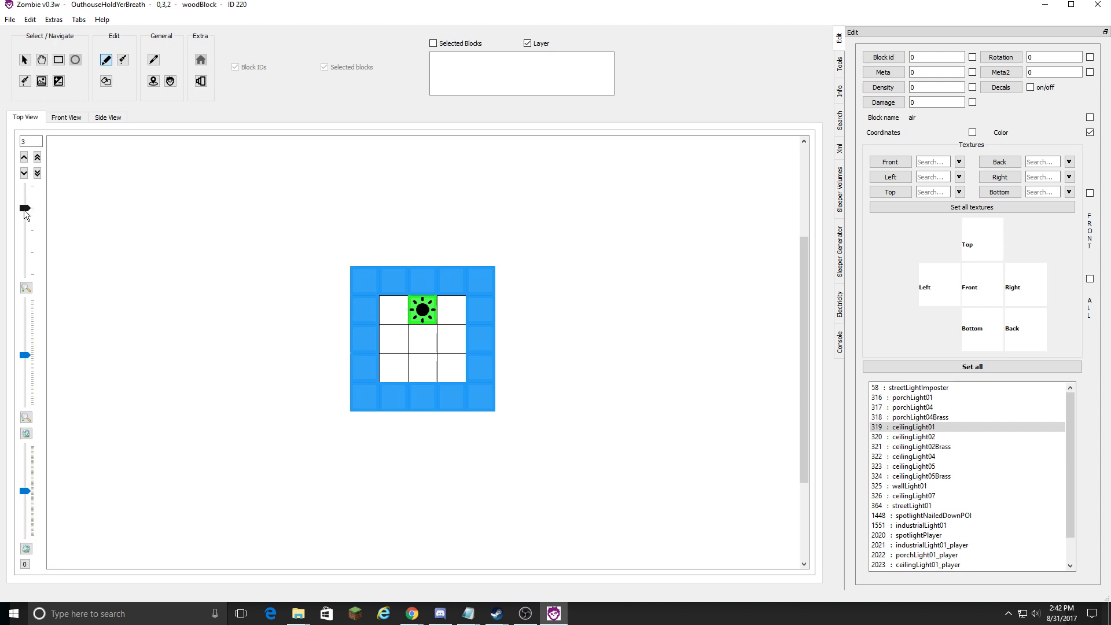
Examine the roof on layer 4 and the front view's slices 0 to 3, checking the doorway, interior, toilet and ceiling light.
left_click_drag(25, 208, 25, 188)
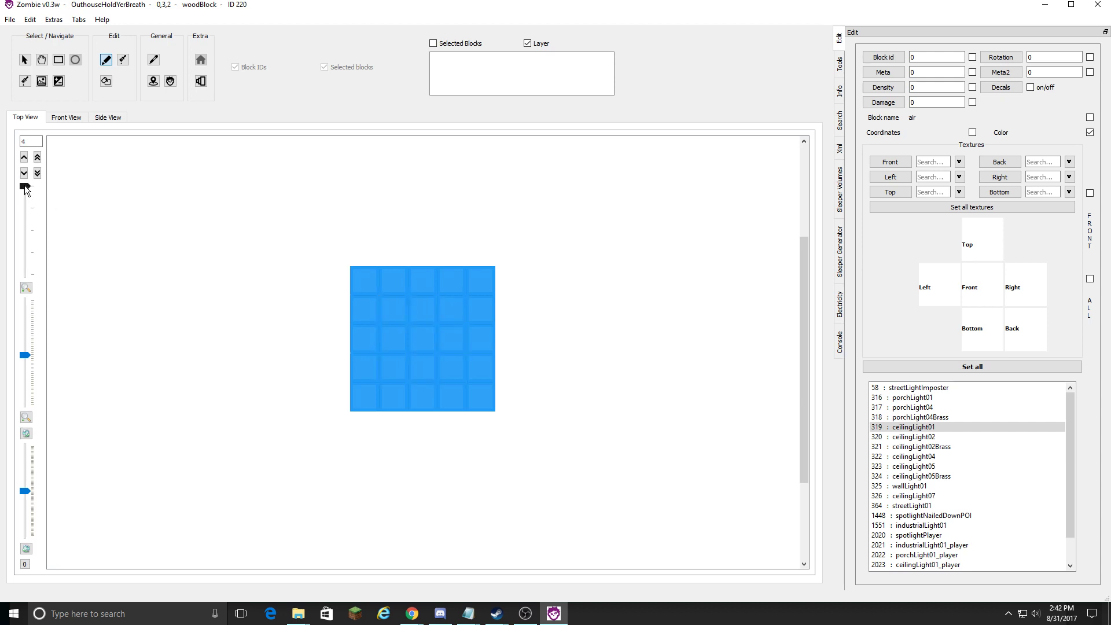
left_click(61, 118)
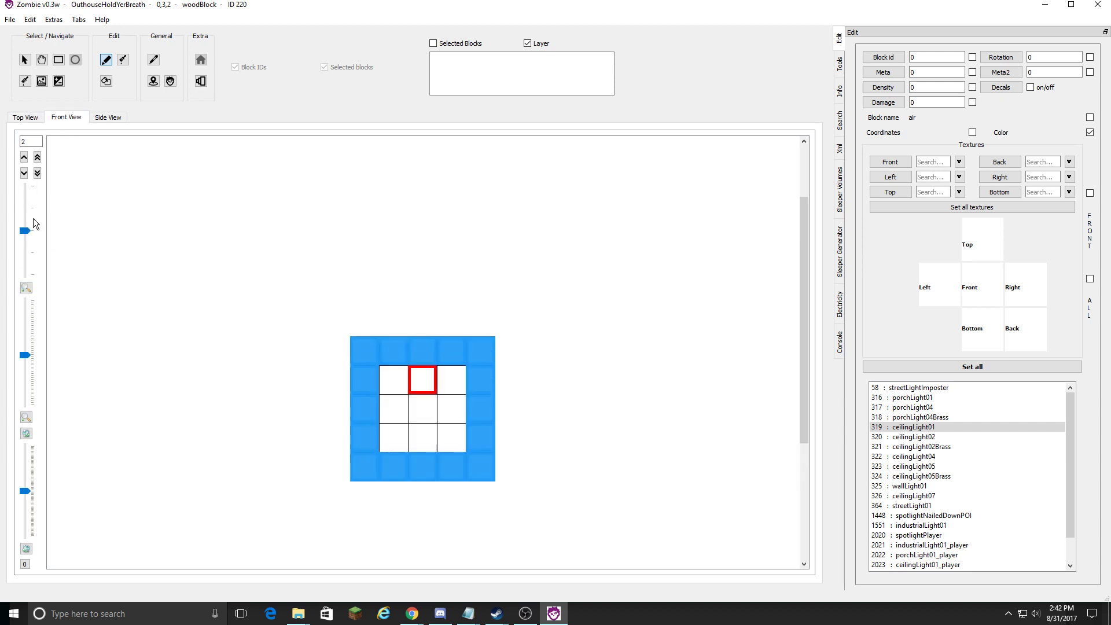
left_click_drag(26, 231, 22, 298)
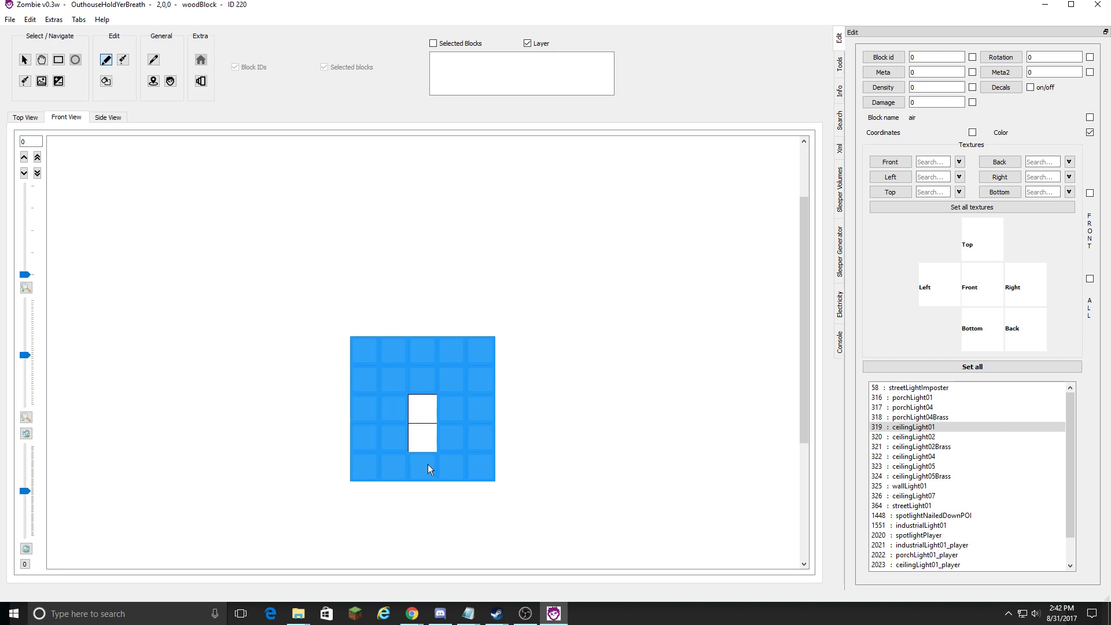
left_click(24, 158)
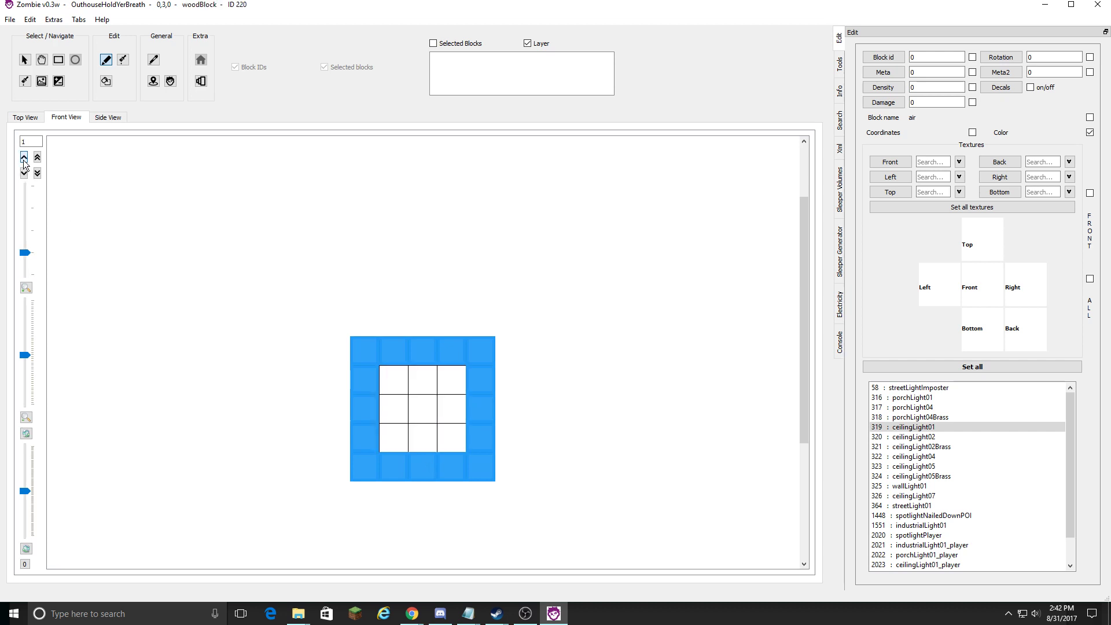
left_click(24, 157)
left_click(24, 158)
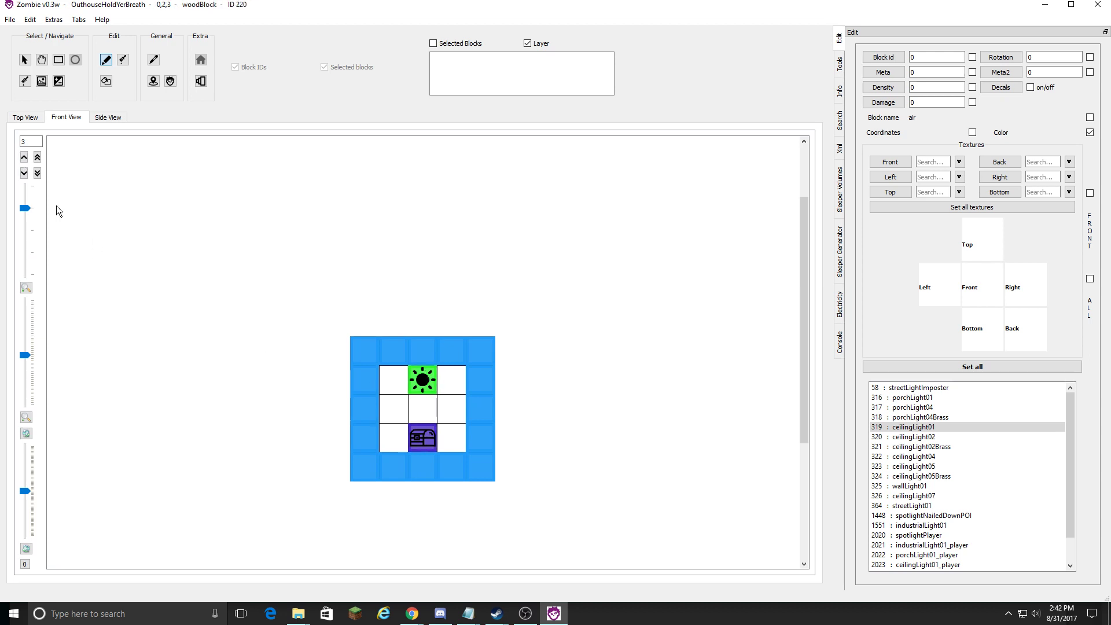
left_click(23, 173)
double_click(24, 173)
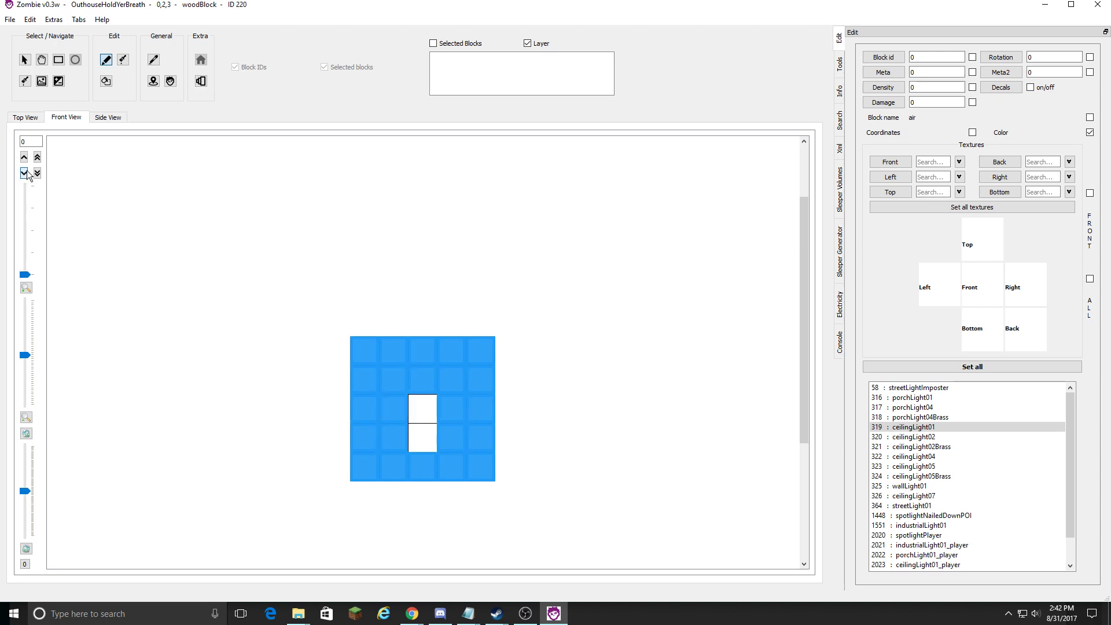